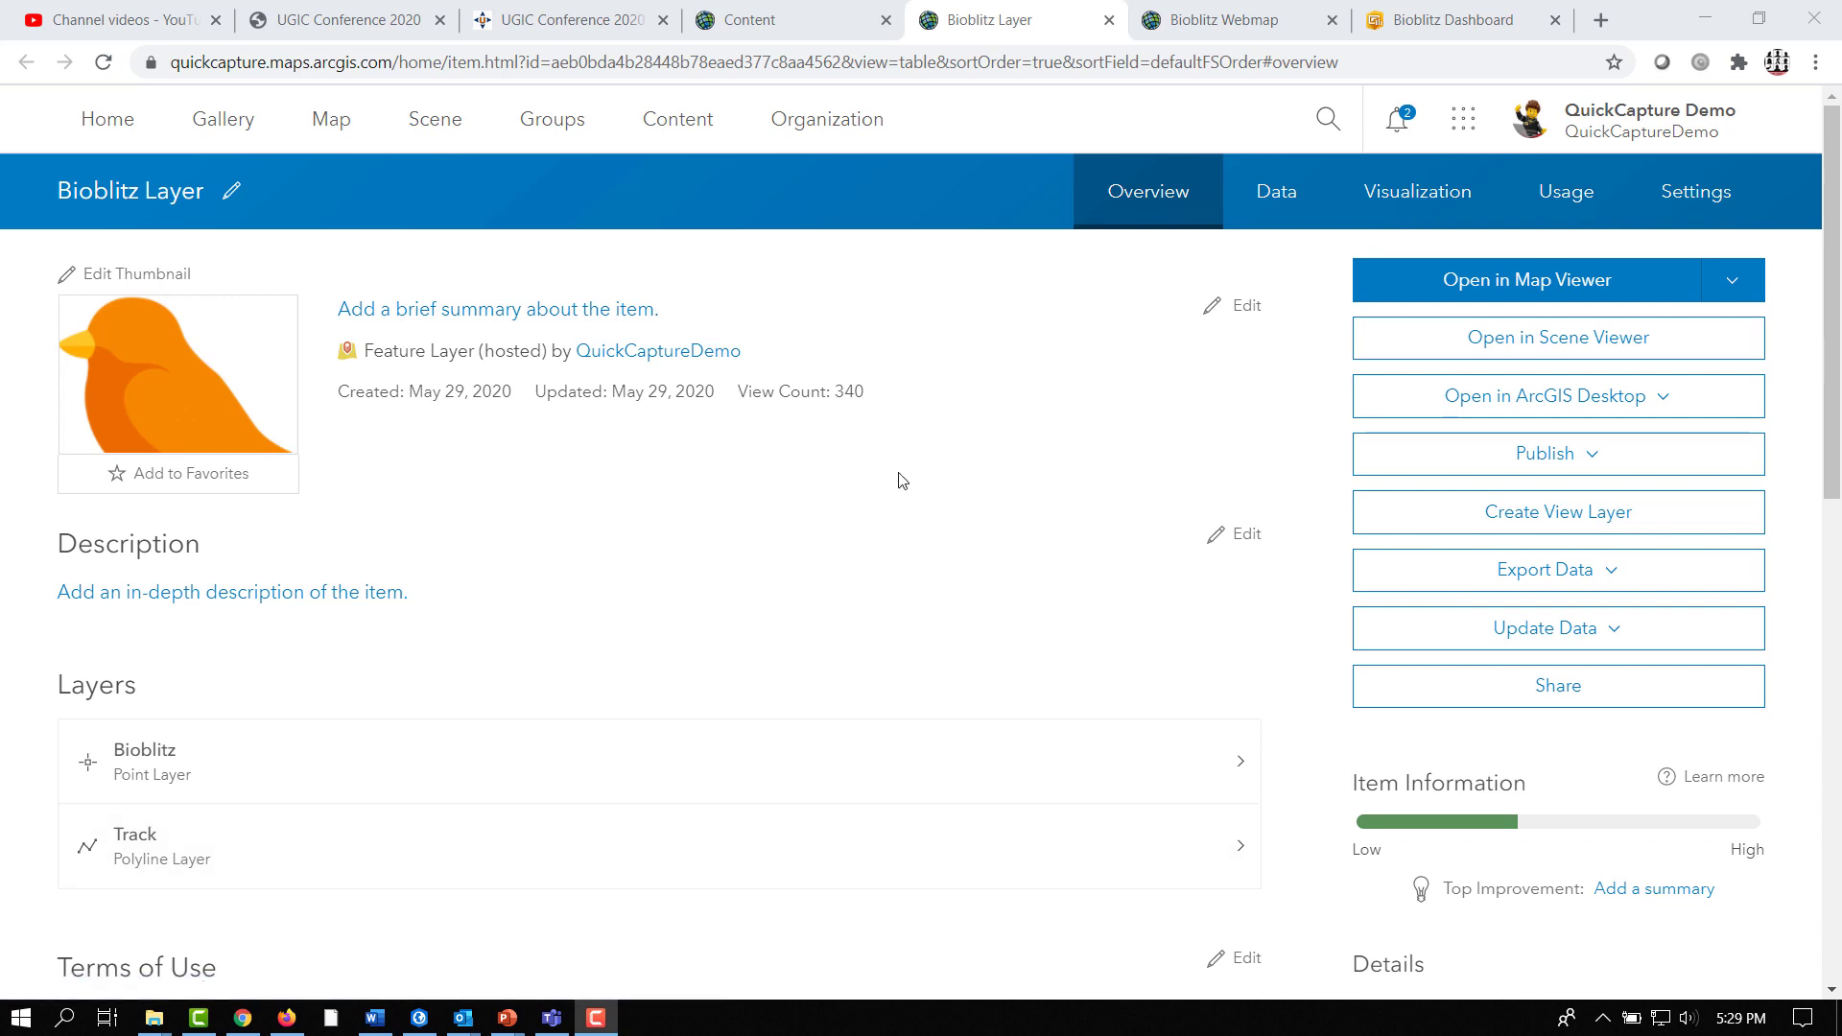
# - Review the list of fields in the Bioblitz point layer, including their names and data types
pyautogui.click(1271, 197)
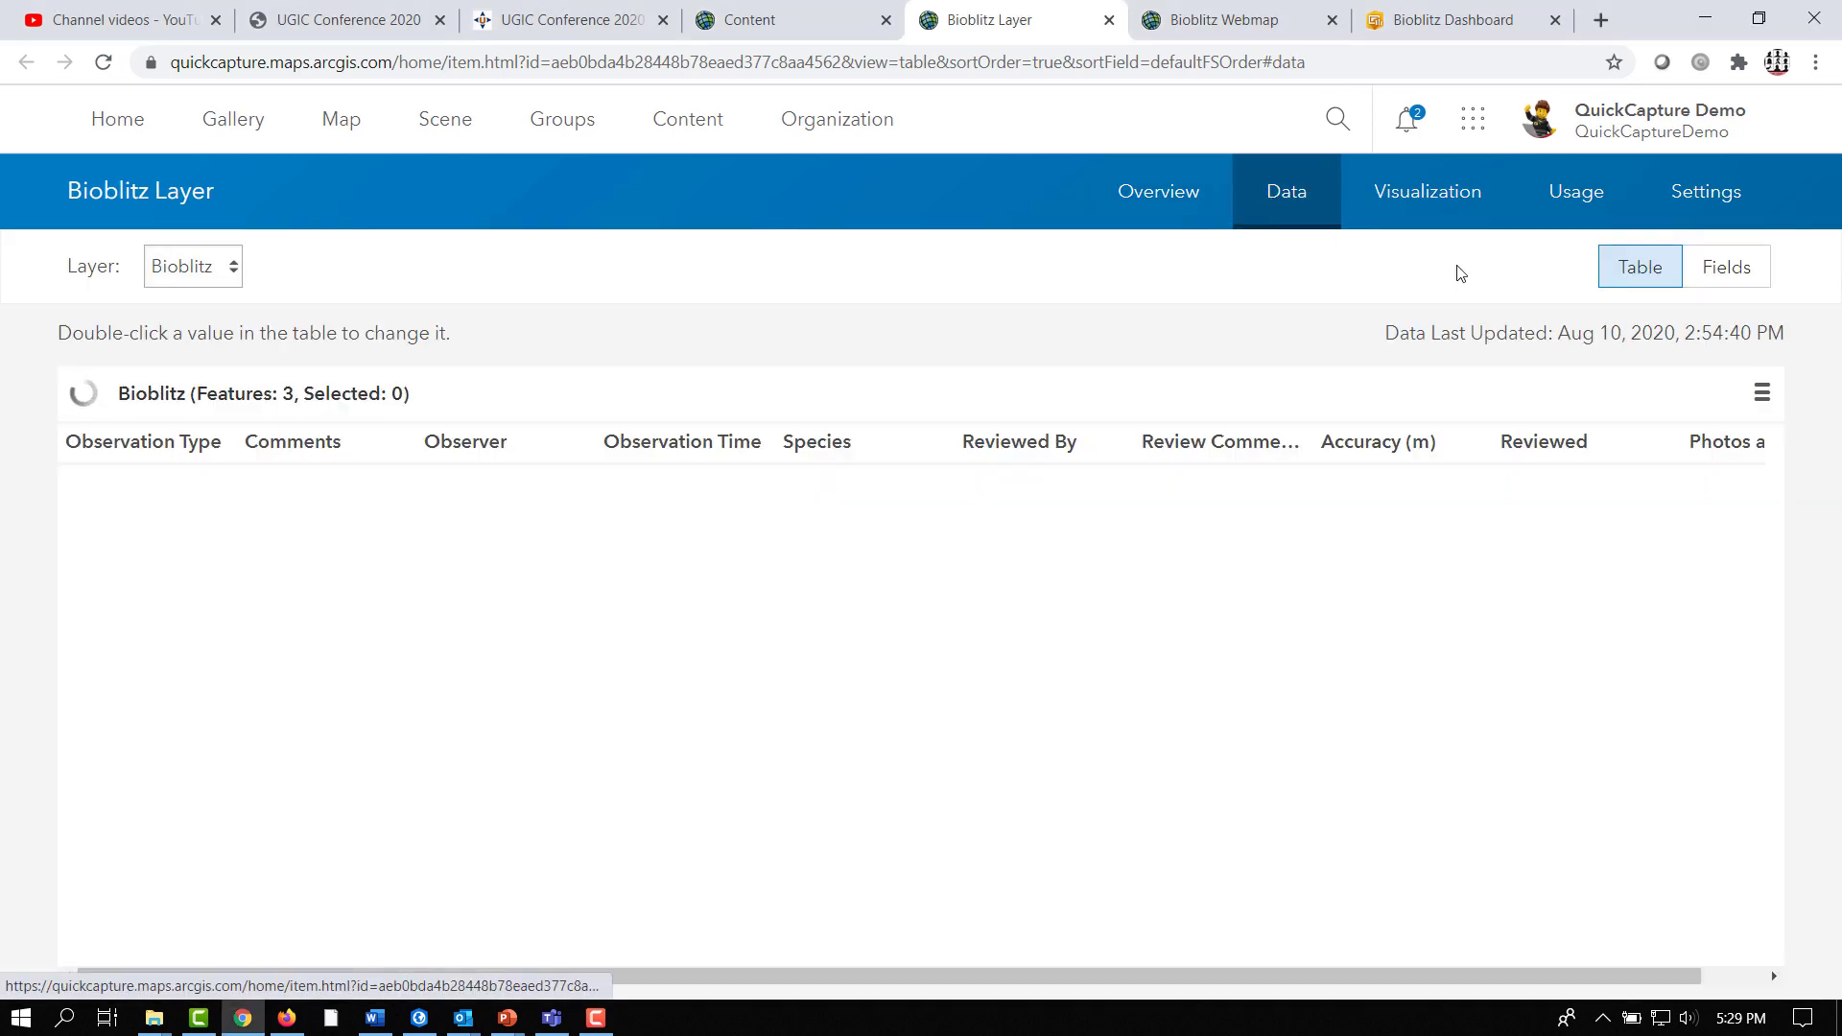
pyautogui.click(1717, 269)
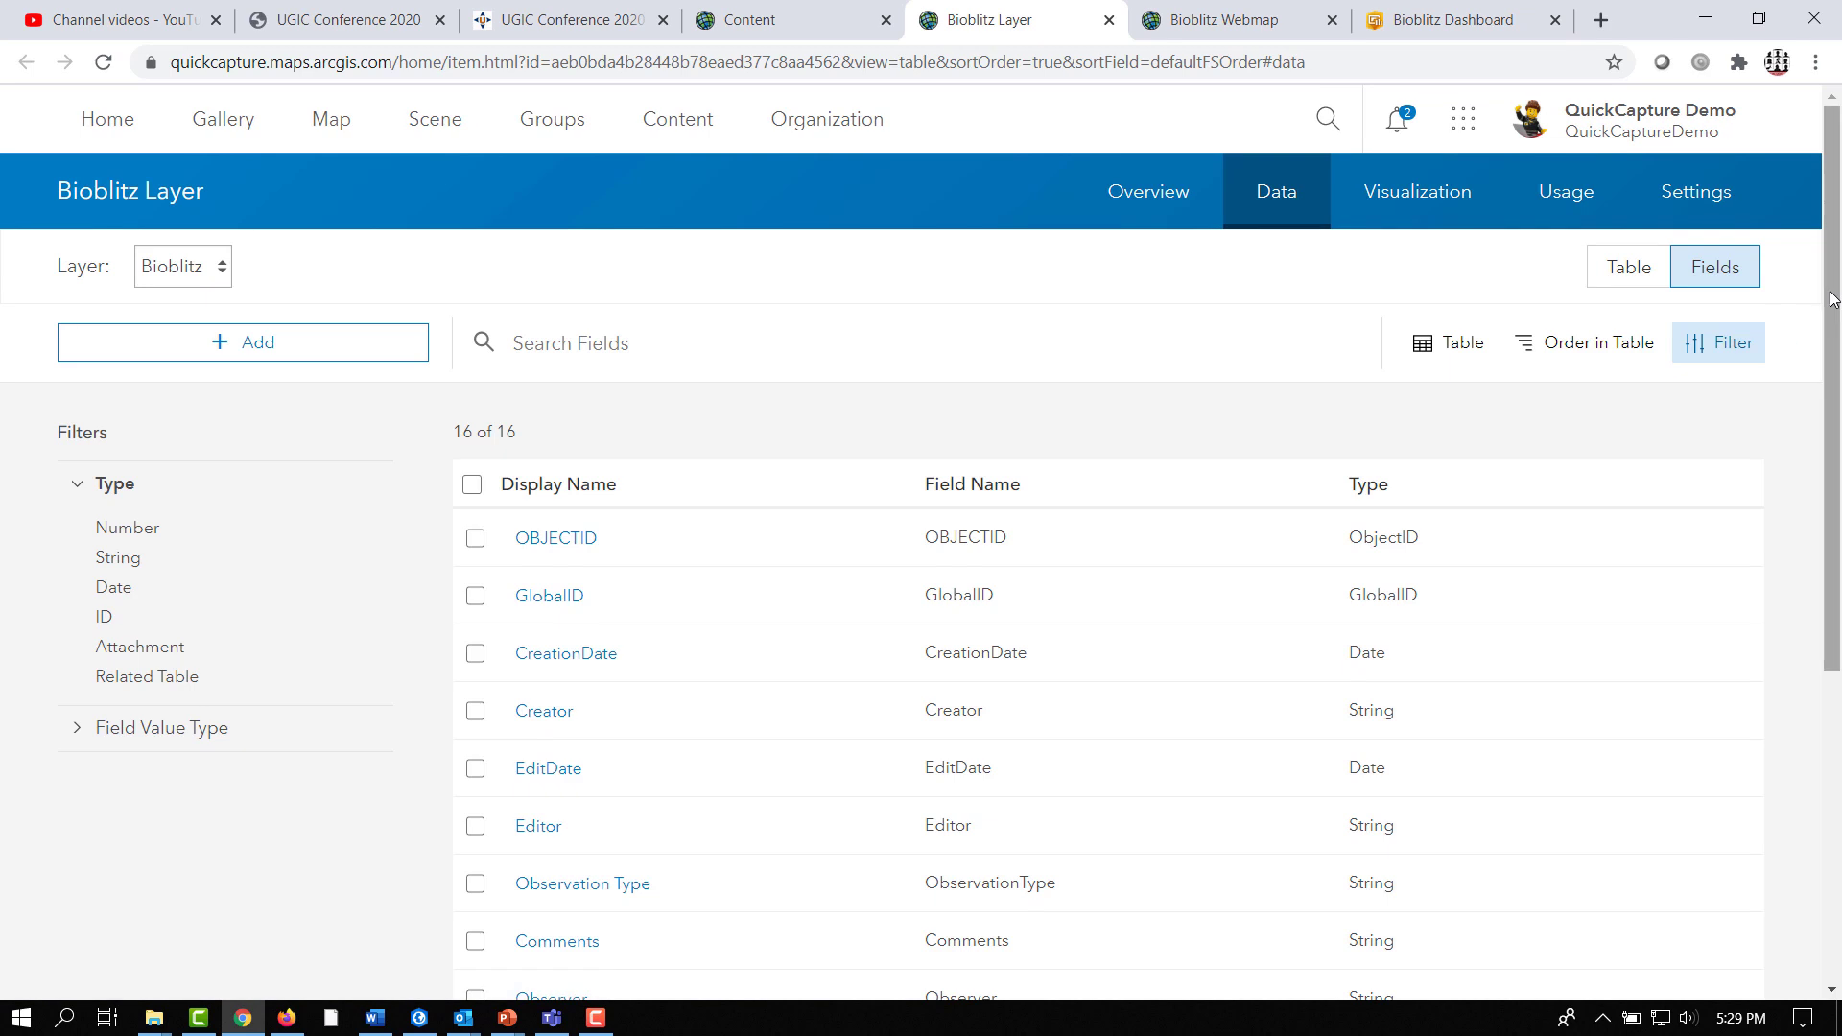
pyautogui.moveTo(1832, 298); pyautogui.dragTo(1839, 582)
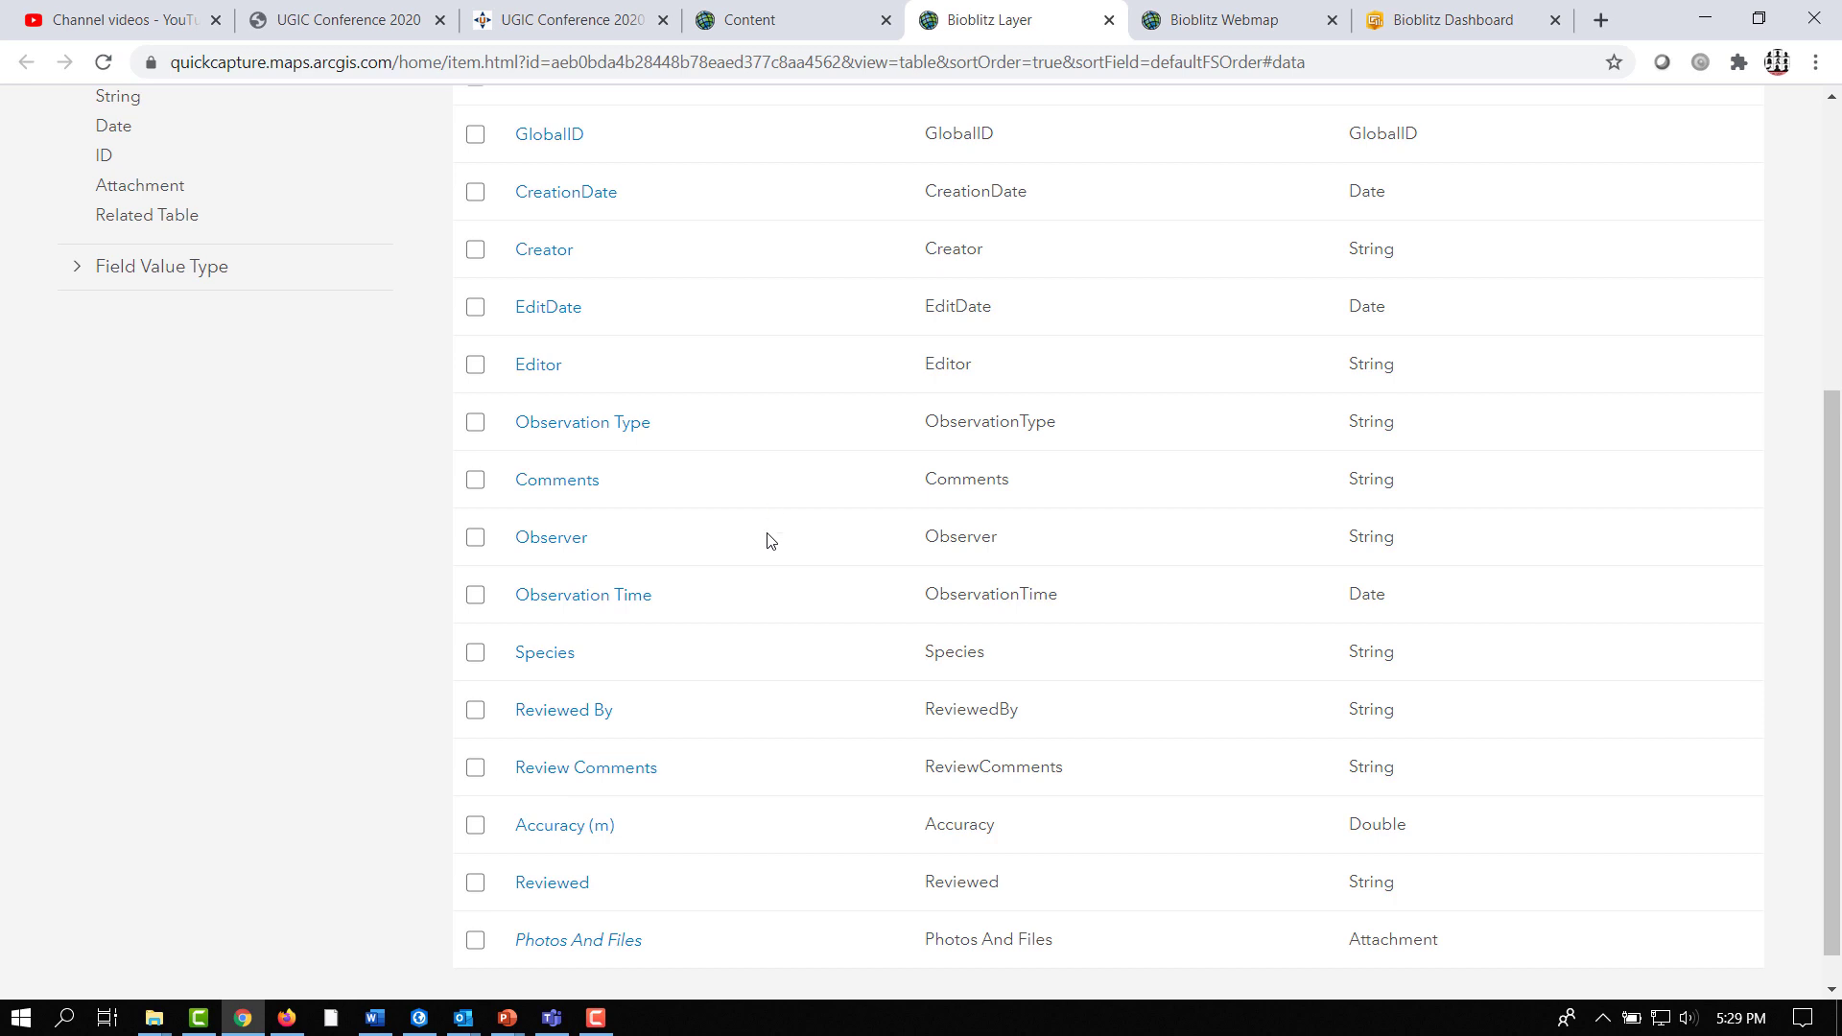
pyautogui.scroll(5, 767, 541)
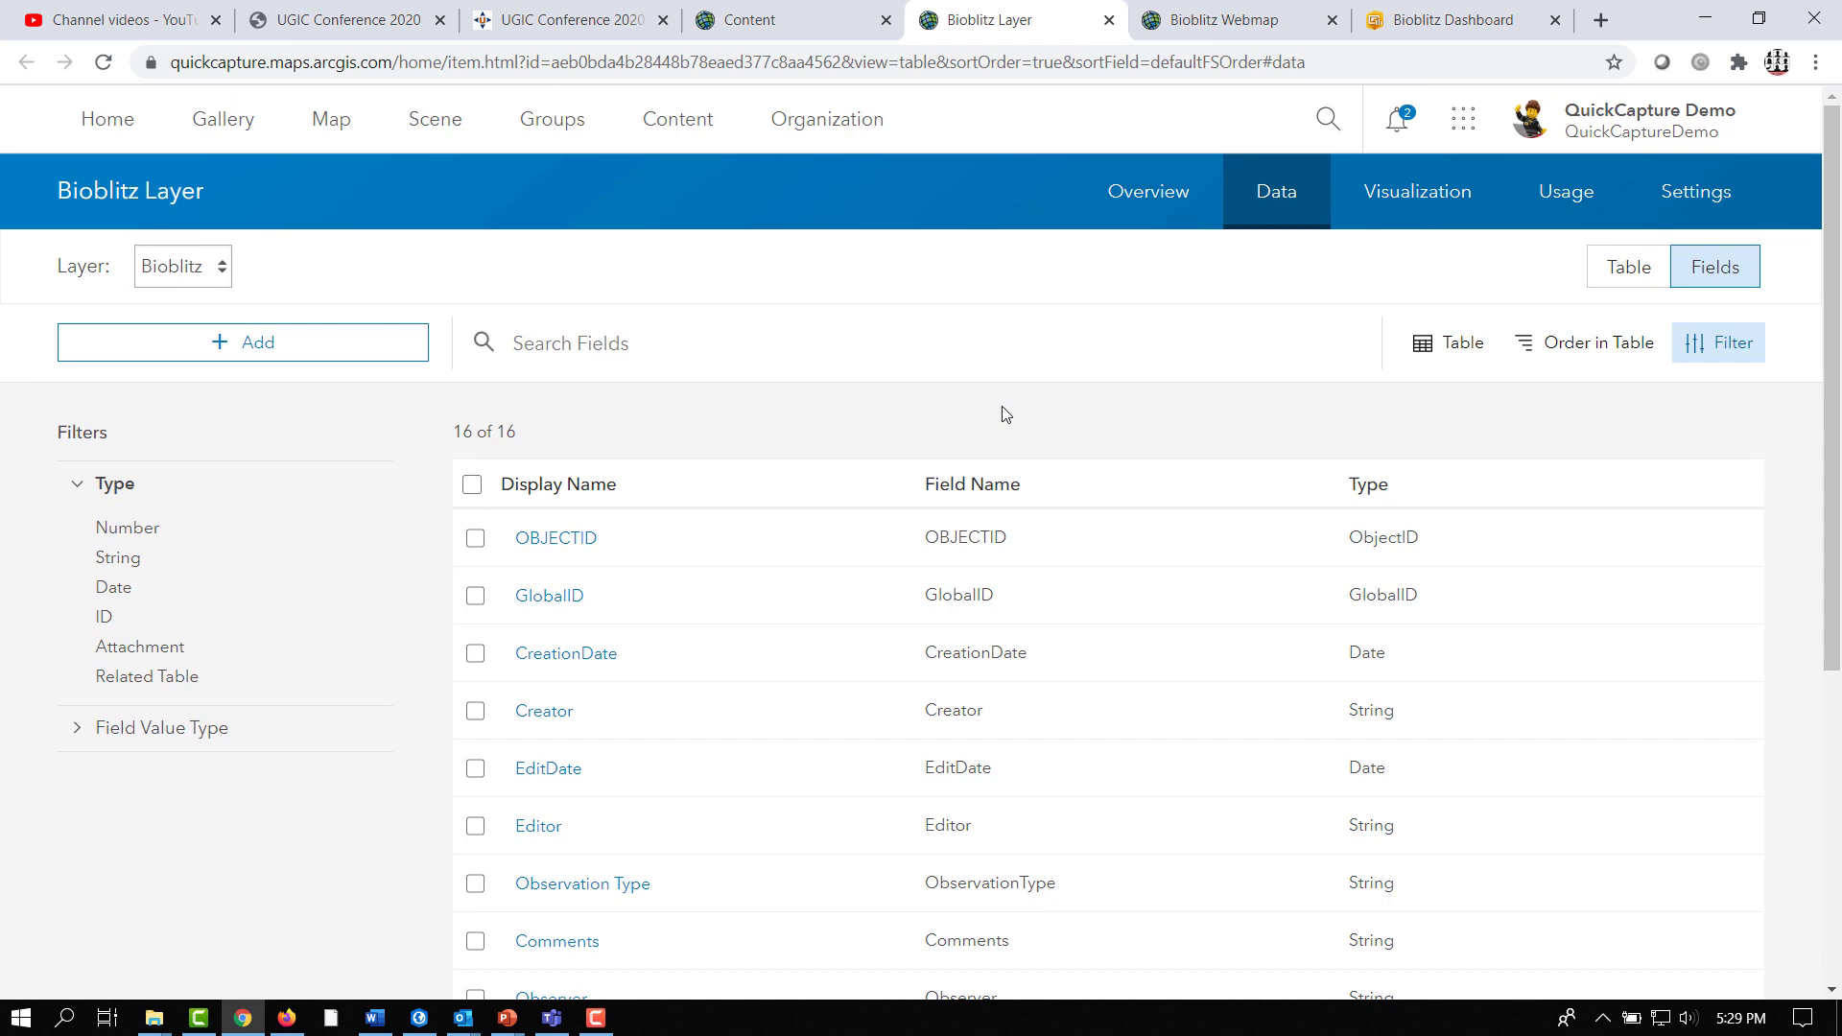
# - Examine the Bioblitz layer's symbology and inspect its observation points on the map around Redlands
pyautogui.click(1417, 195)
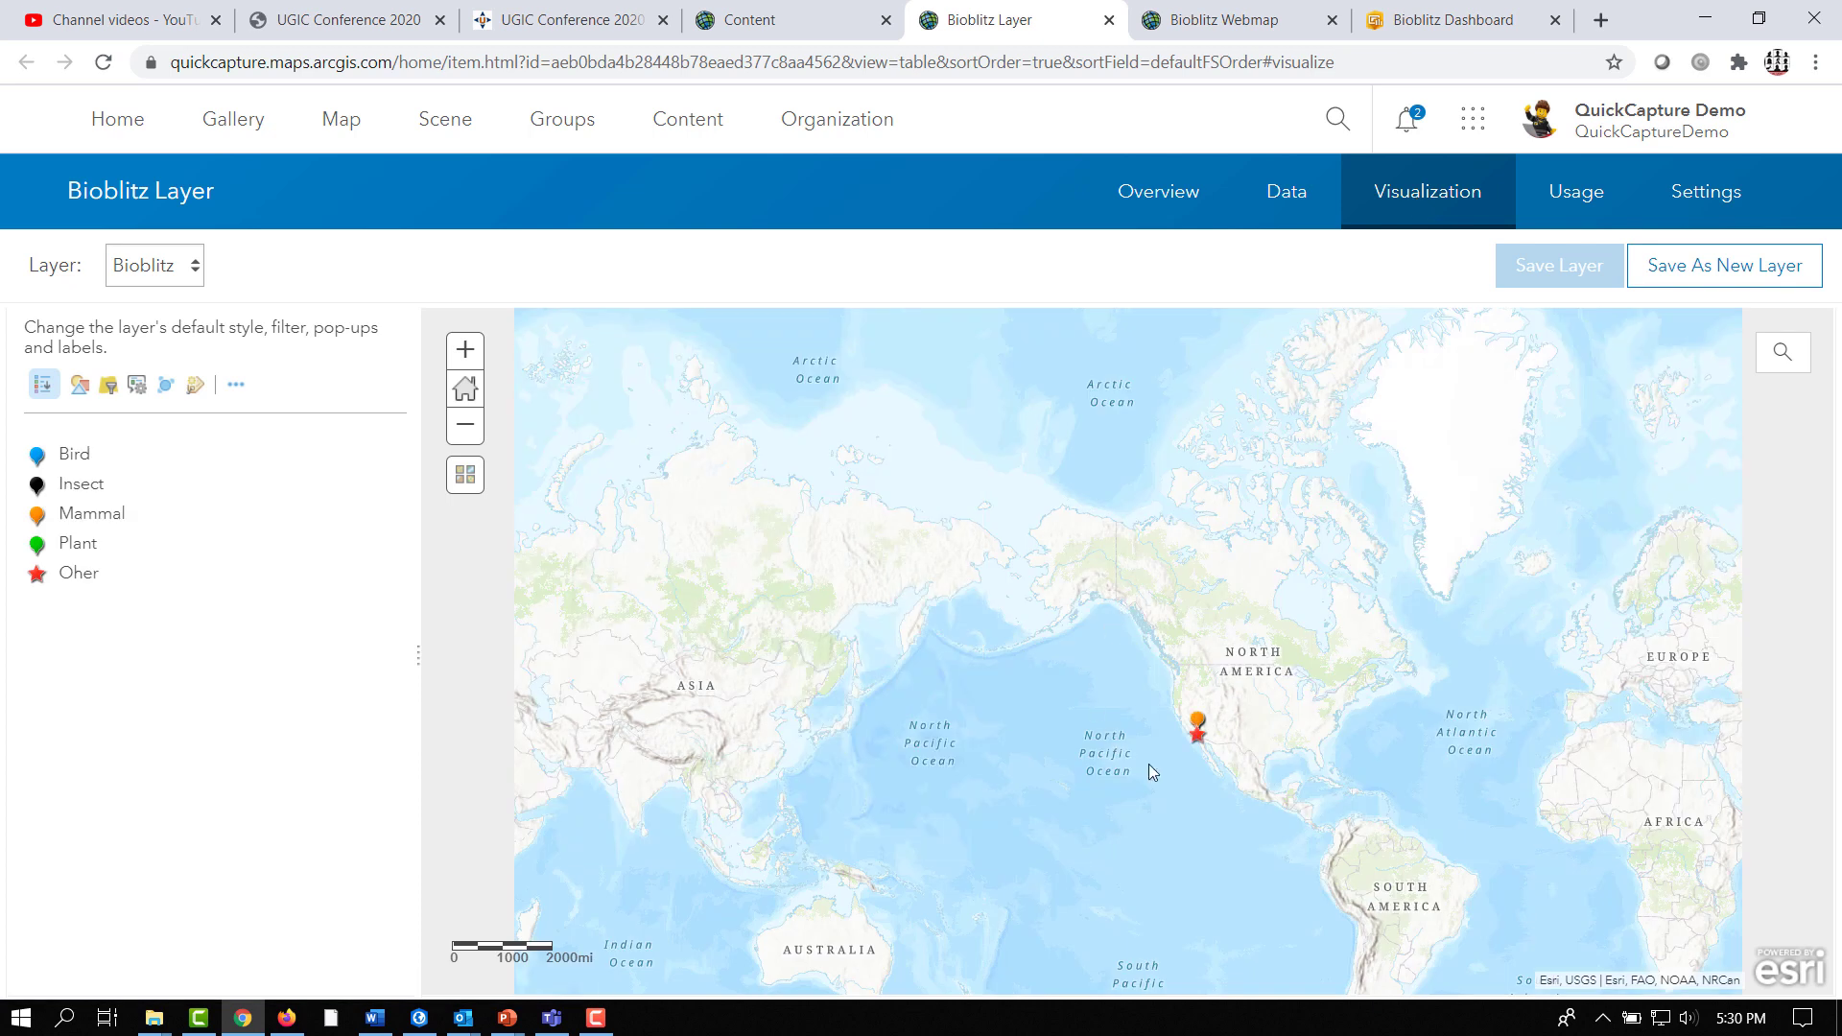
pyautogui.scroll(3, 1286, 781)
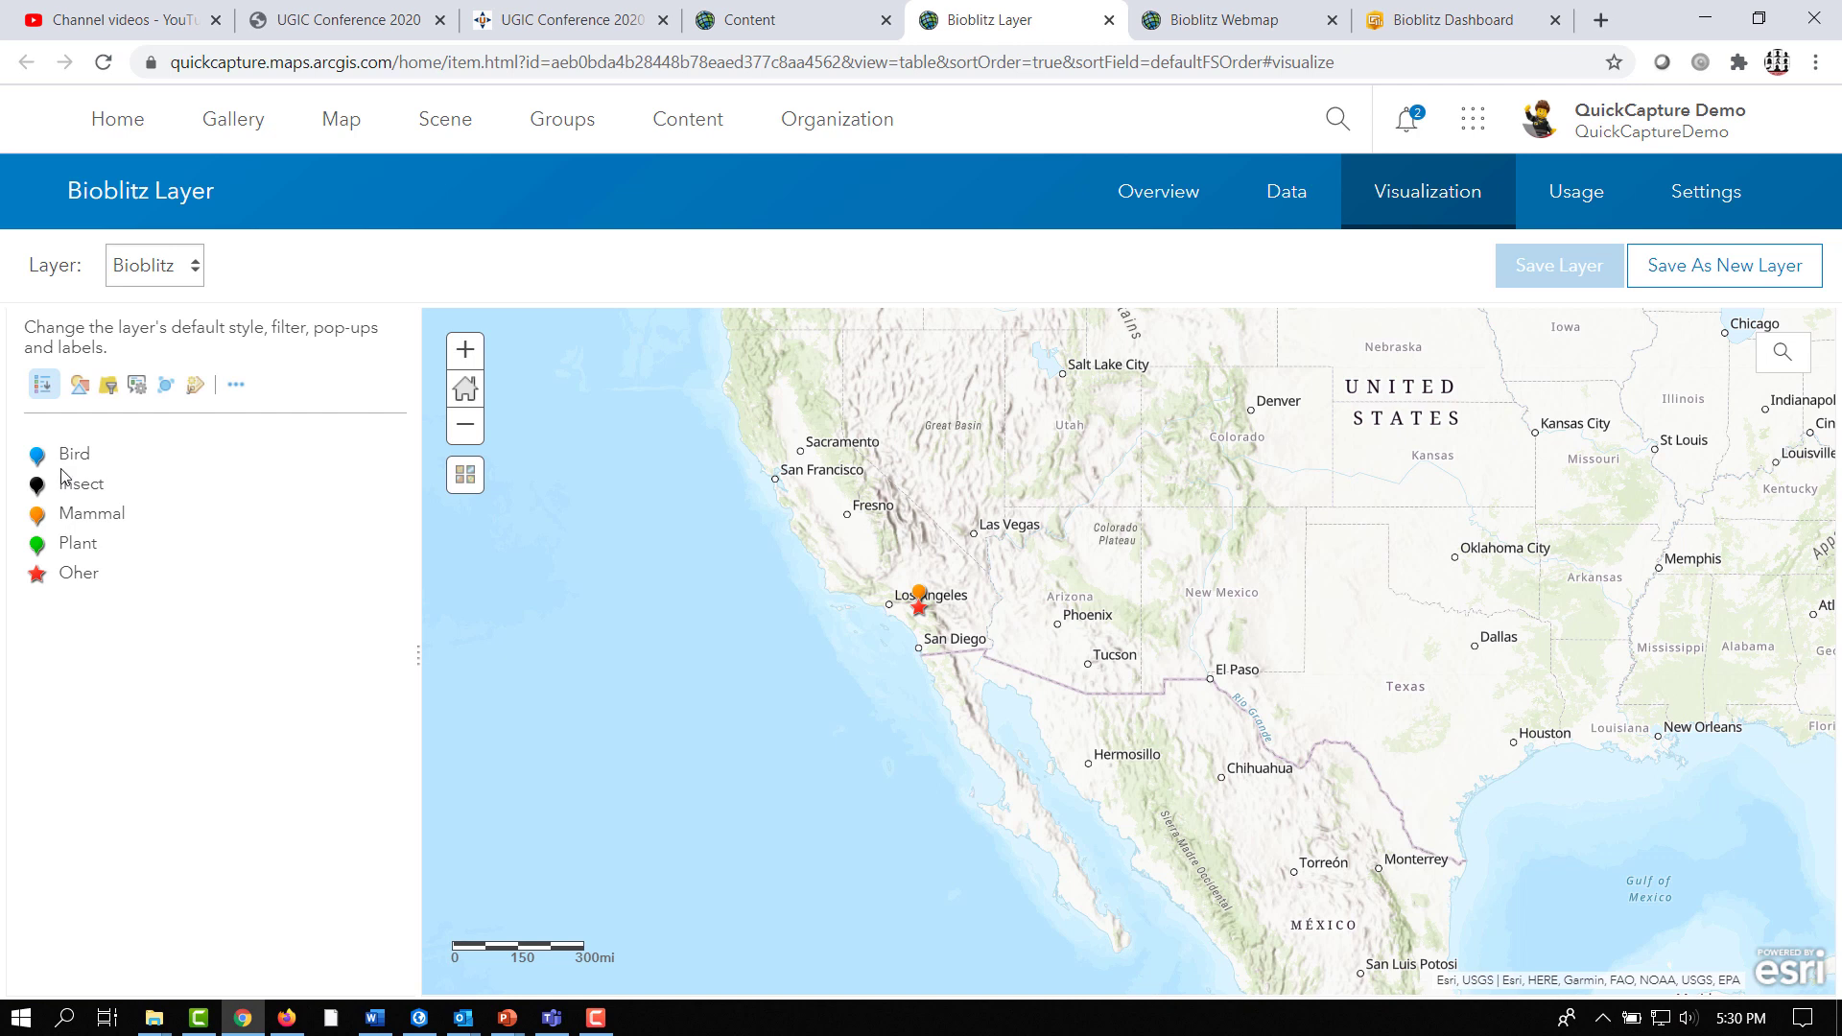
pyautogui.moveTo(859, 553); pyautogui.dragTo(1017, 656)
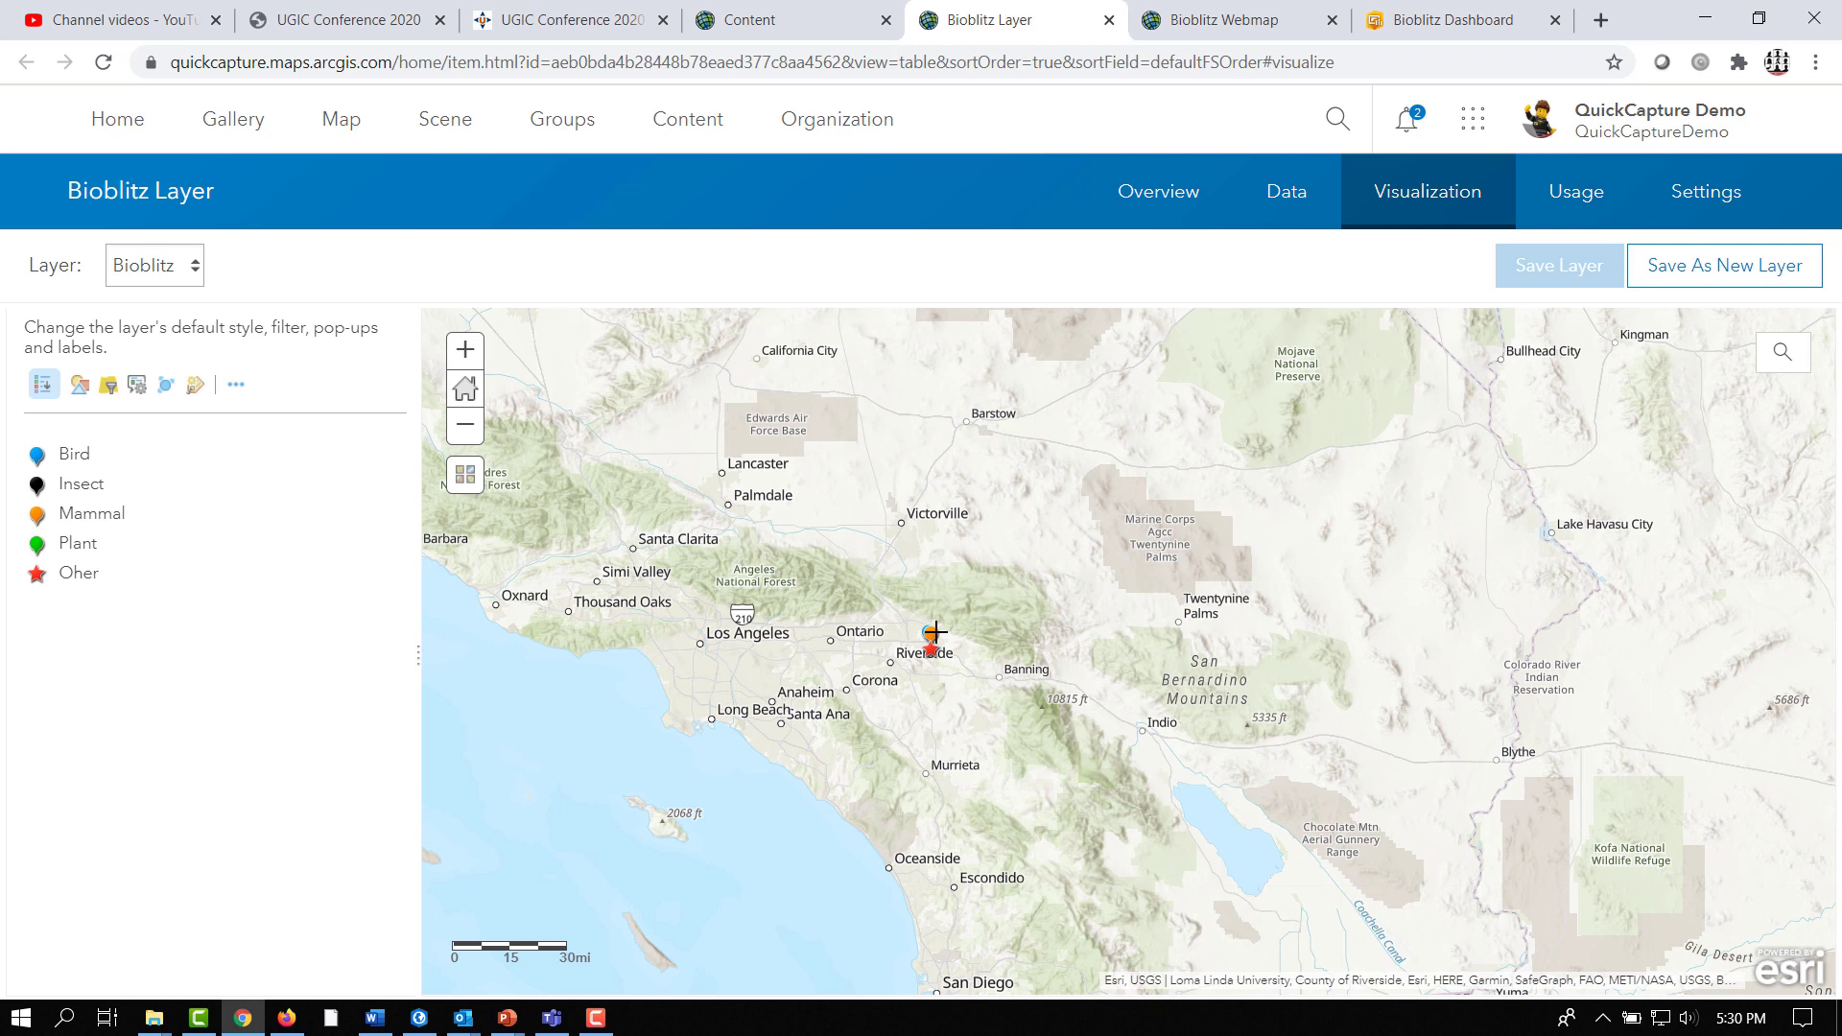
pyautogui.scroll(3, 936, 631)
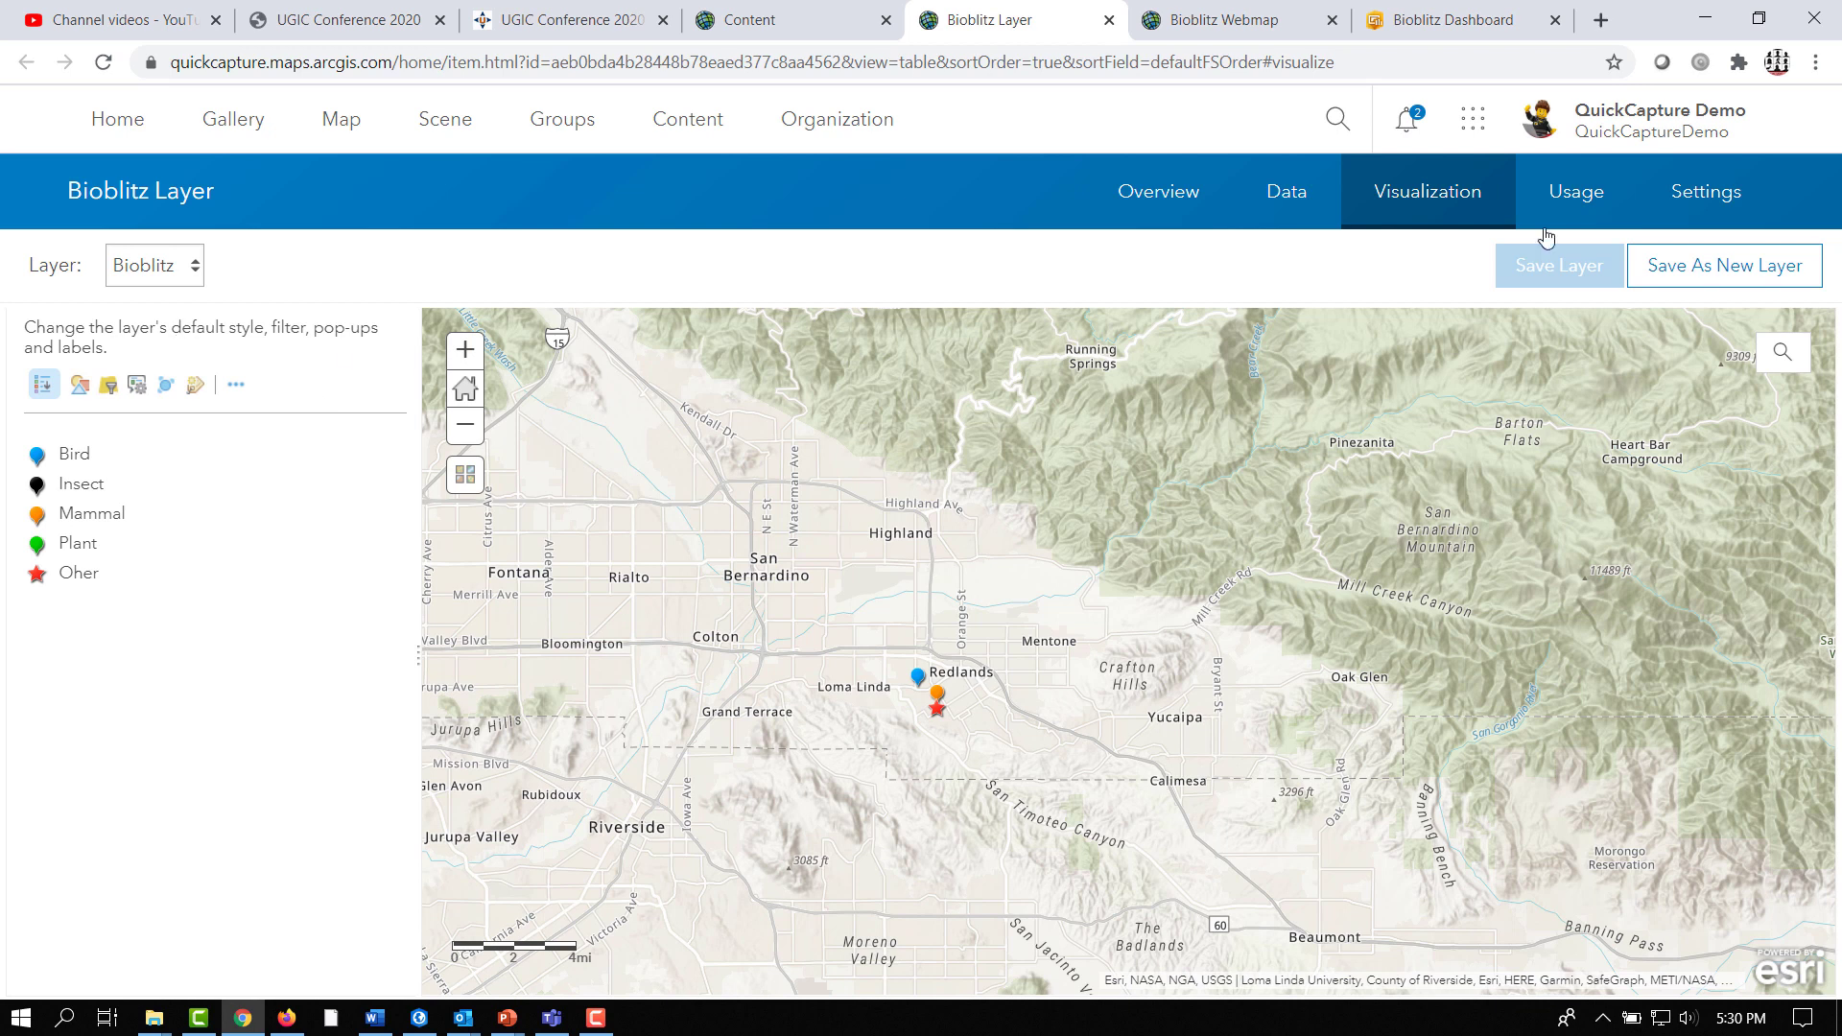
# - Switch to the ArcGIS QuickCapture designer and start a new project from existing layers
pyautogui.click(1473, 121)
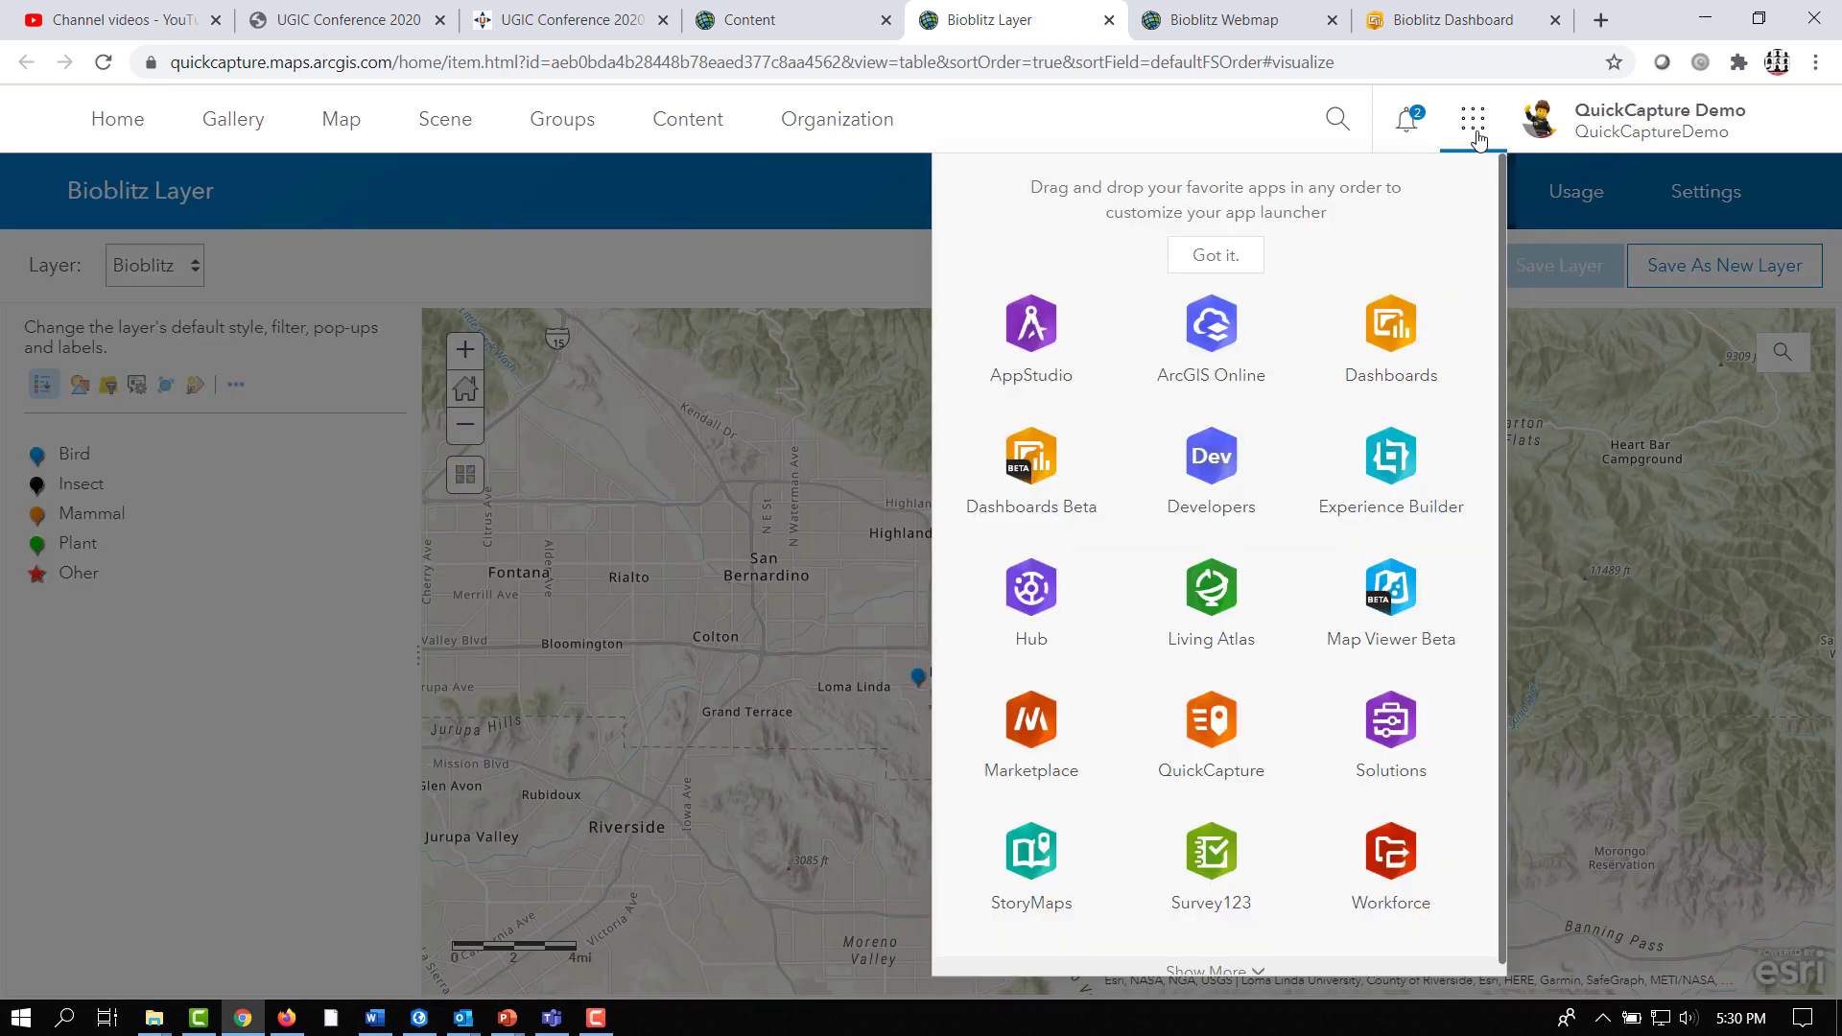
pyautogui.click(1202, 739)
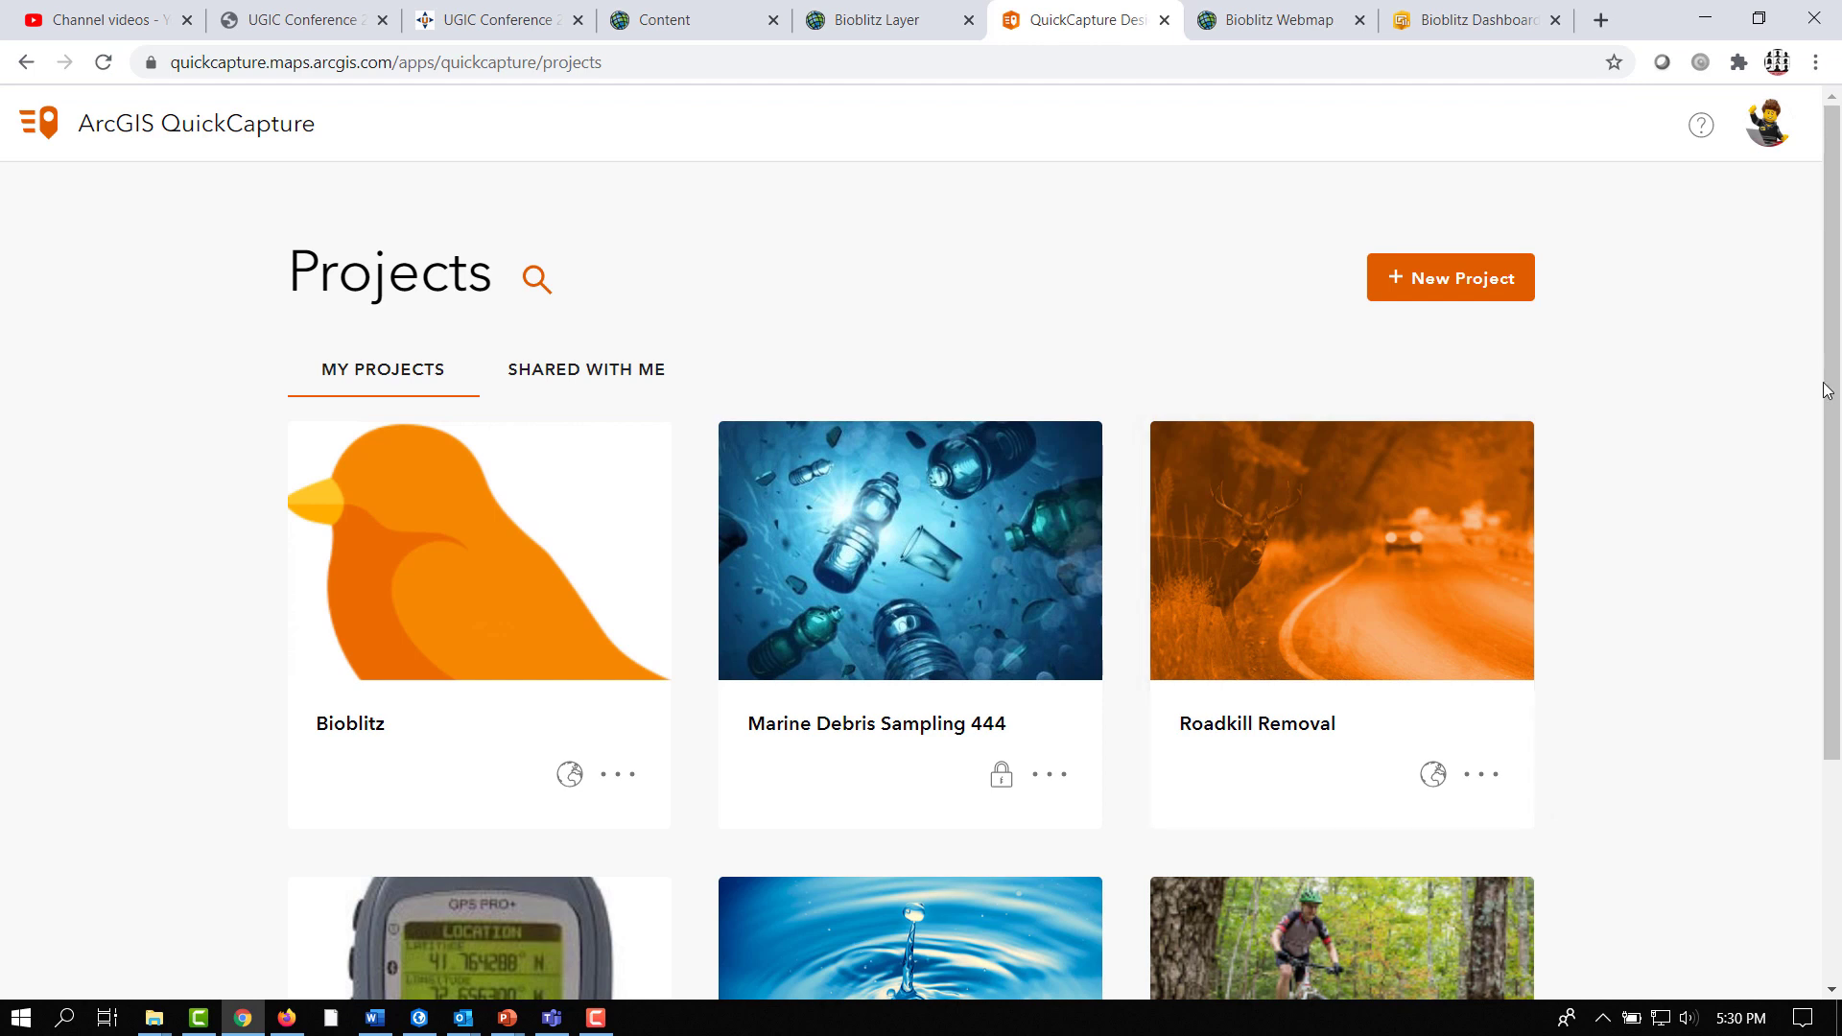
pyautogui.moveTo(1836, 421); pyautogui.dragTo(1779, 321)
pyautogui.click(1454, 300)
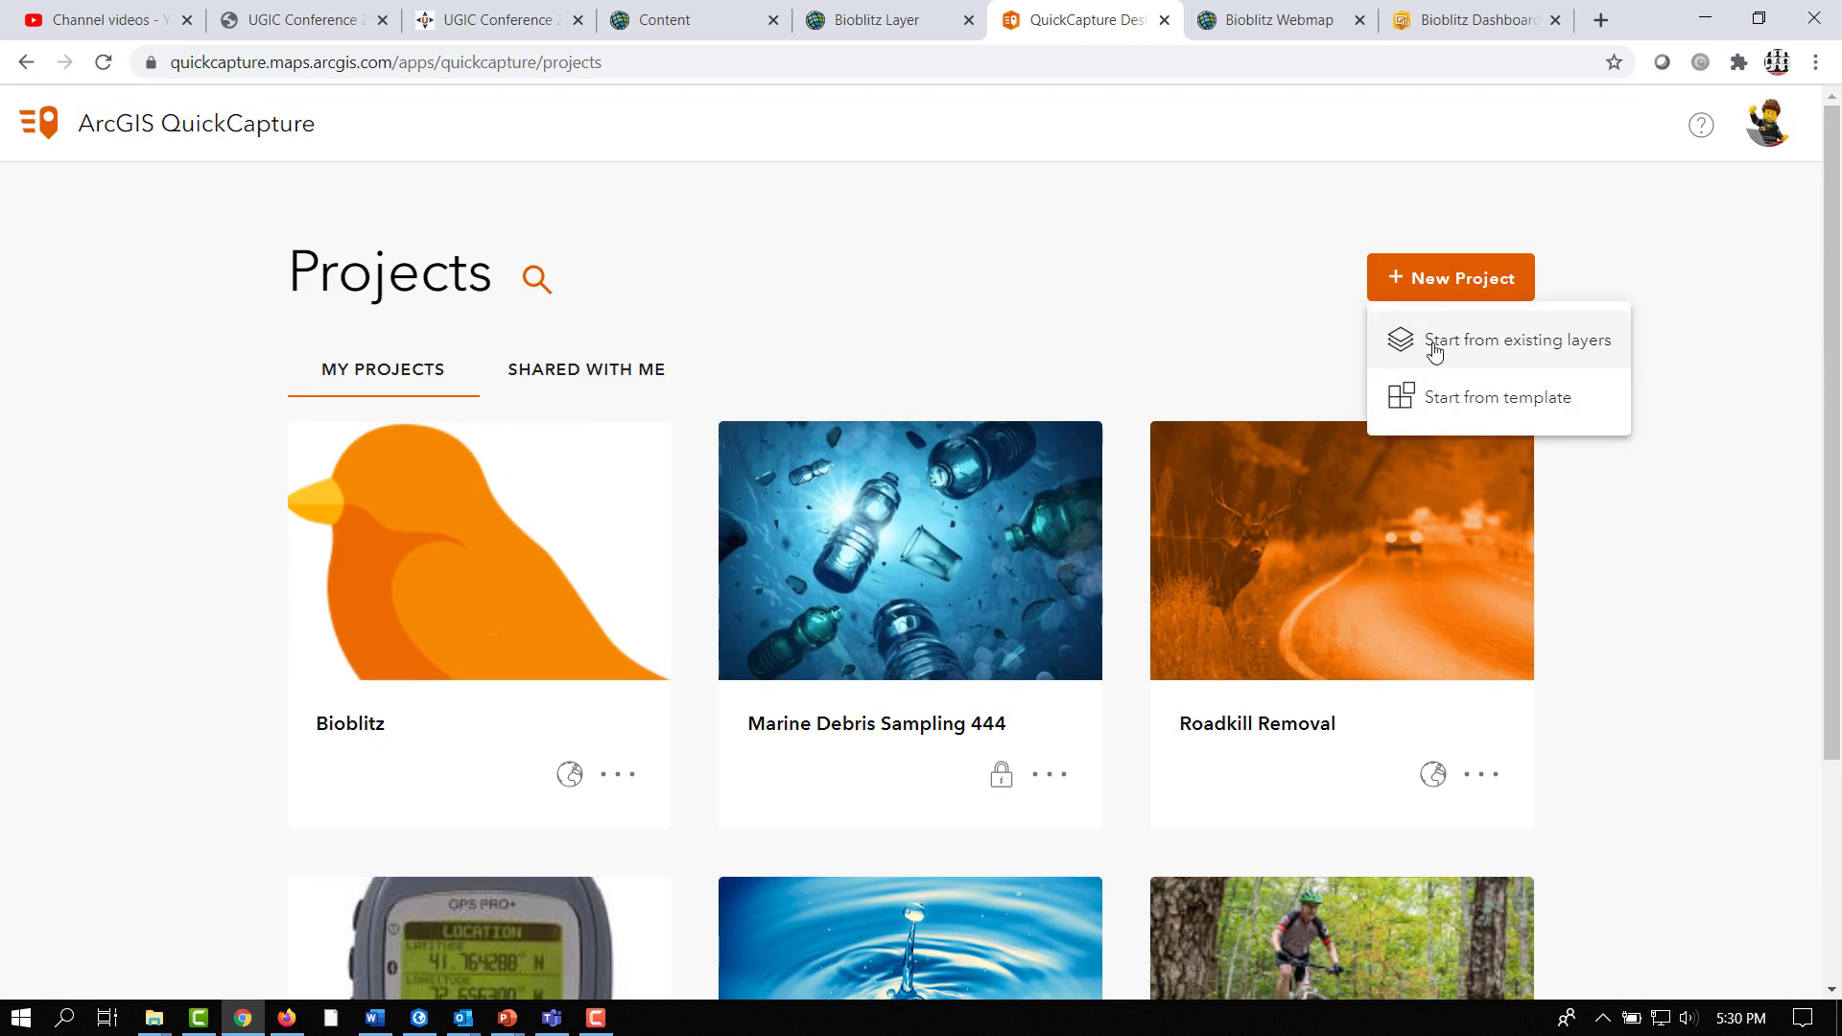
pyautogui.click(1515, 347)
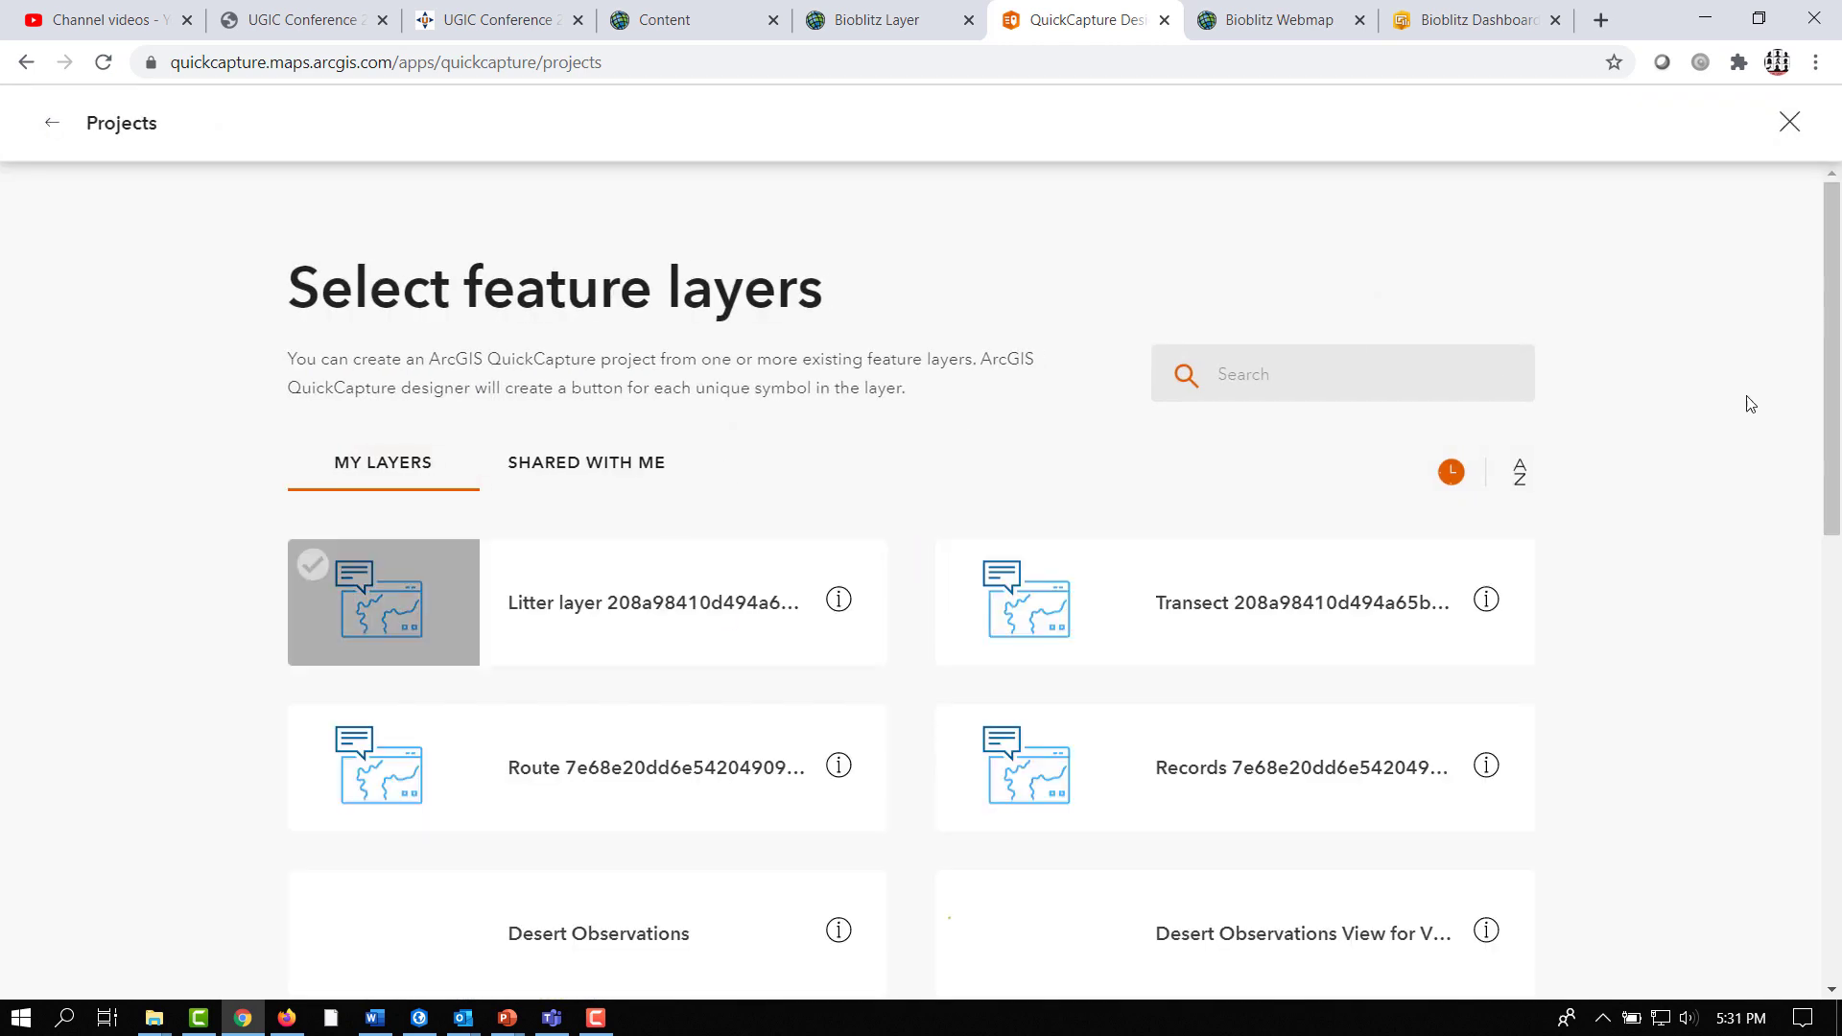
# - Search the account's own feature layers for "bio" and select Bioblitz Layer as the source, creating buttons from layer symbology
pyautogui.moveTo(1831, 290); pyautogui.dragTo(1831, 595)
pyautogui.scroll(8, 1055, 575)
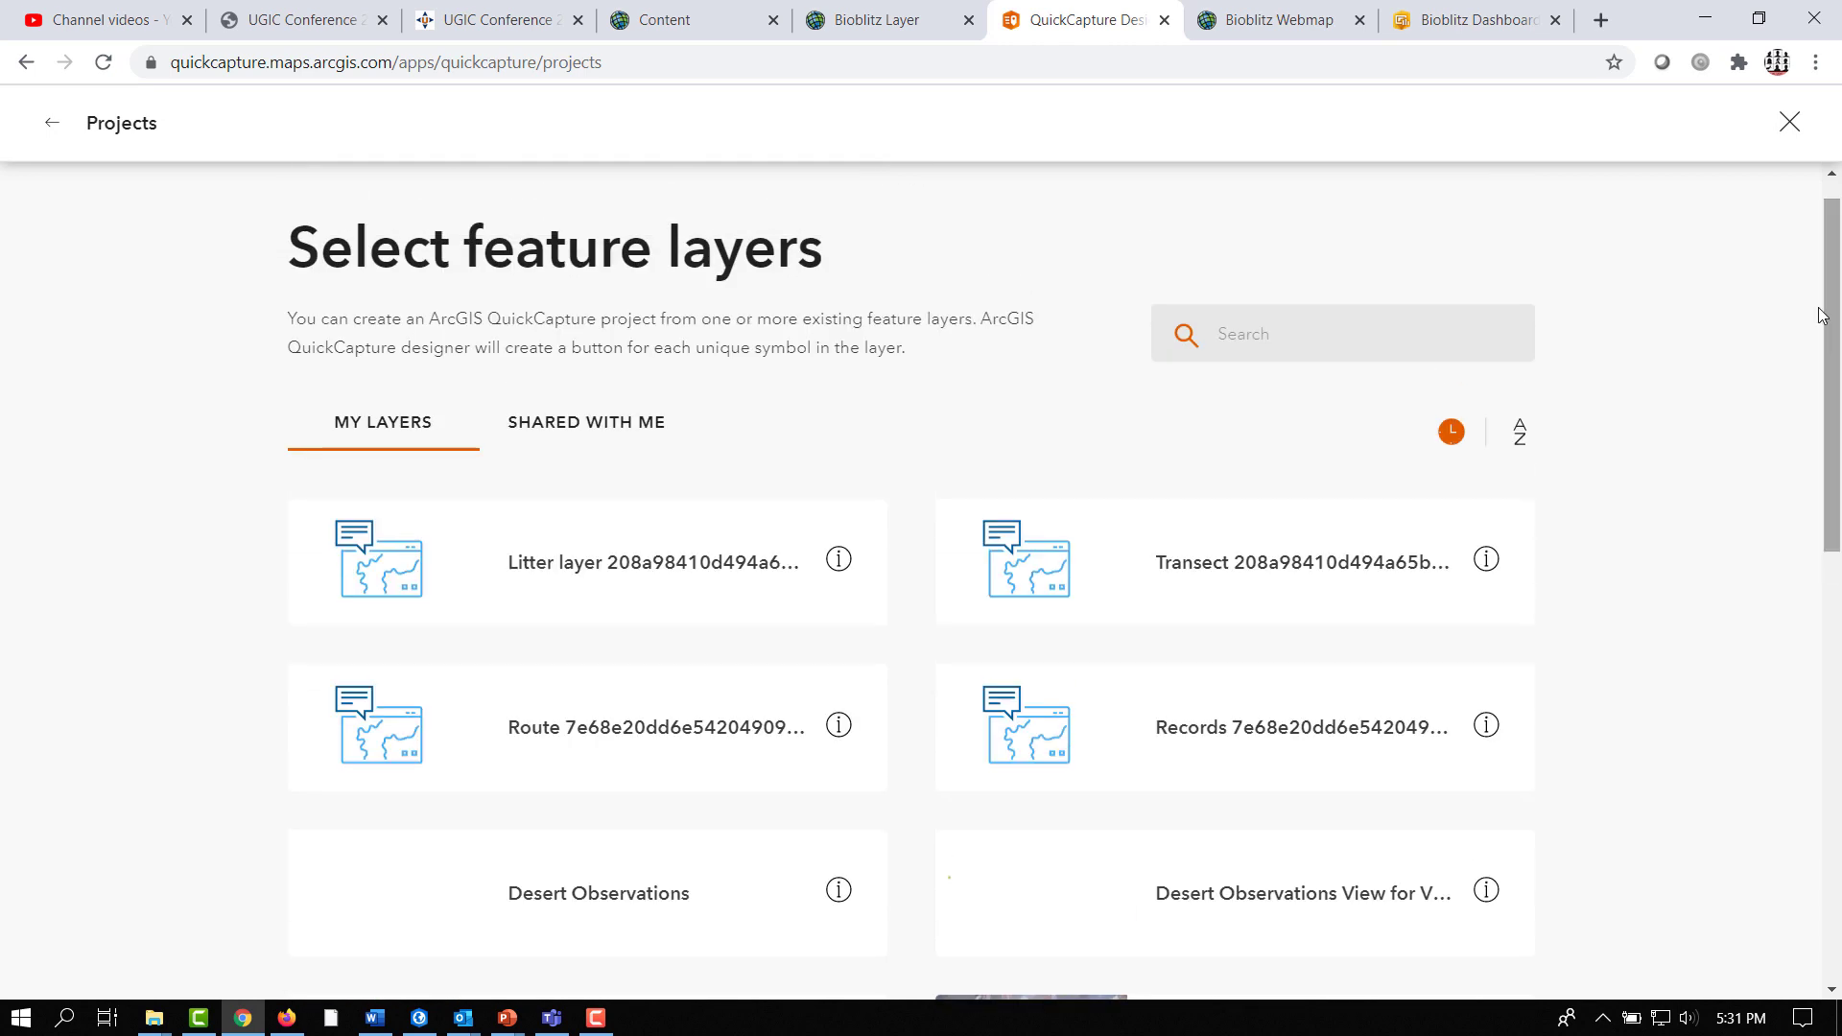
pyautogui.click(595, 425)
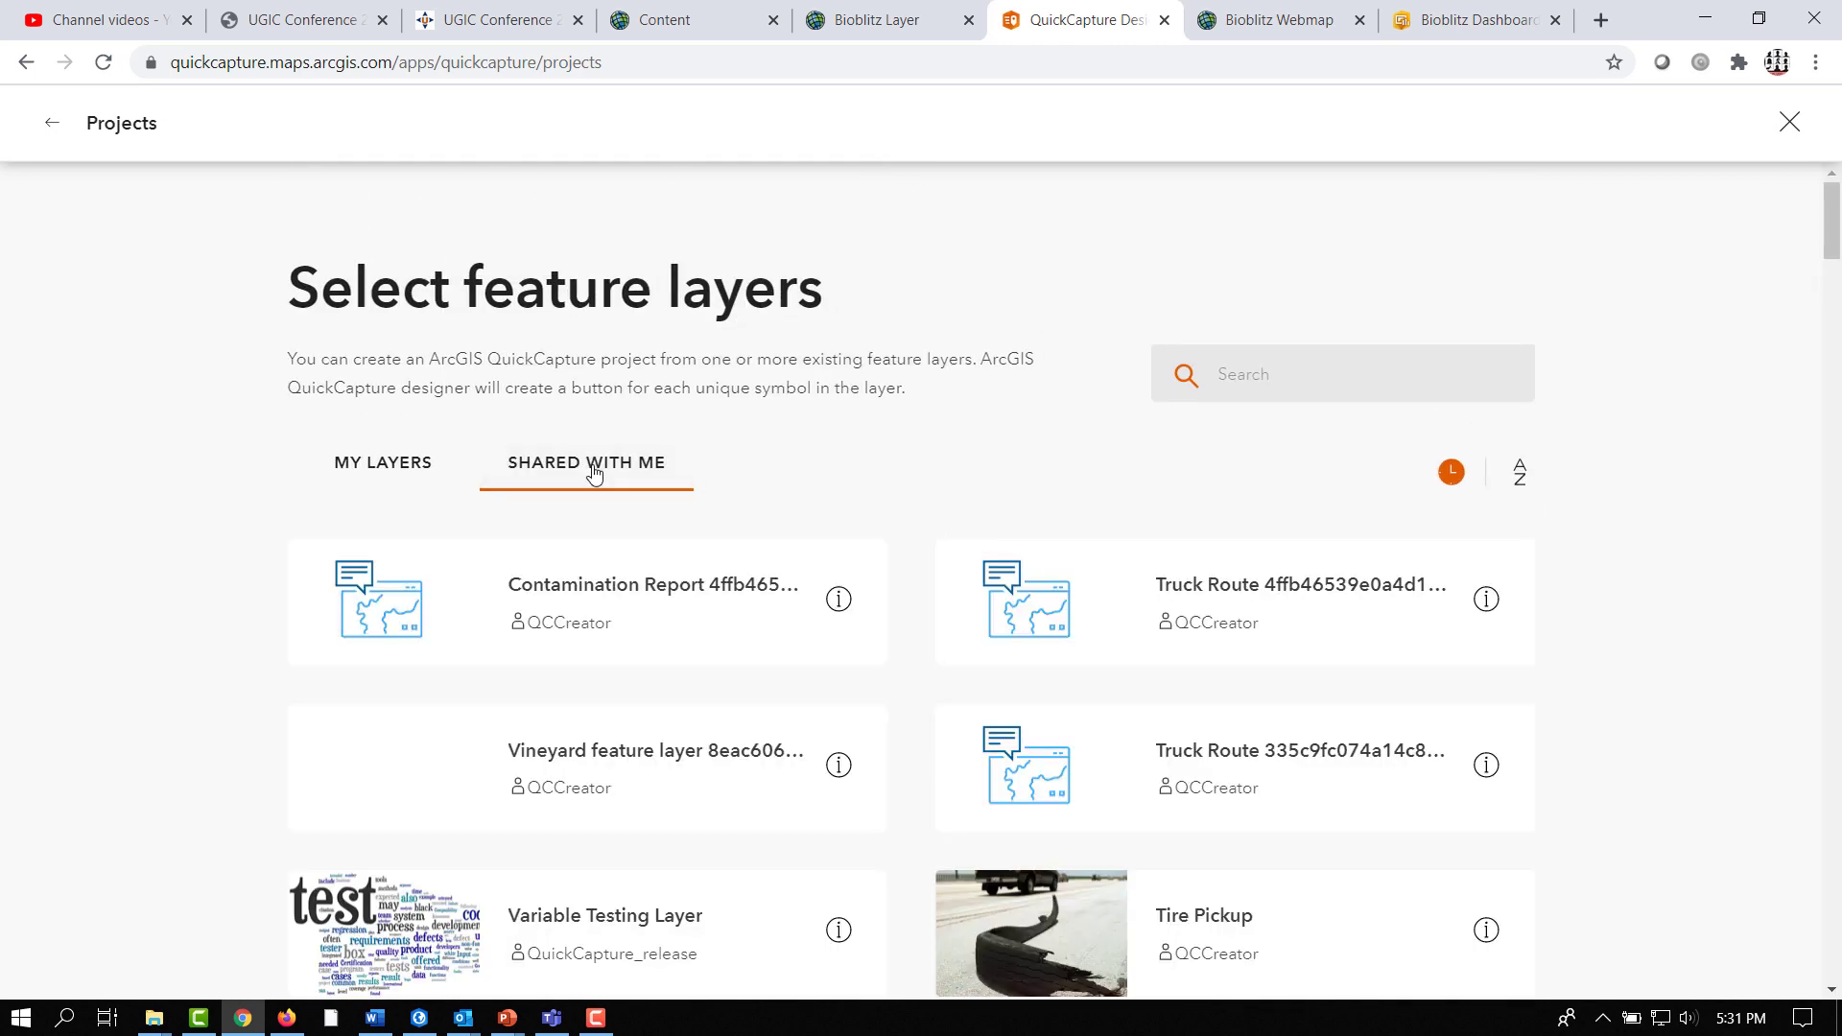
pyautogui.click(410, 477)
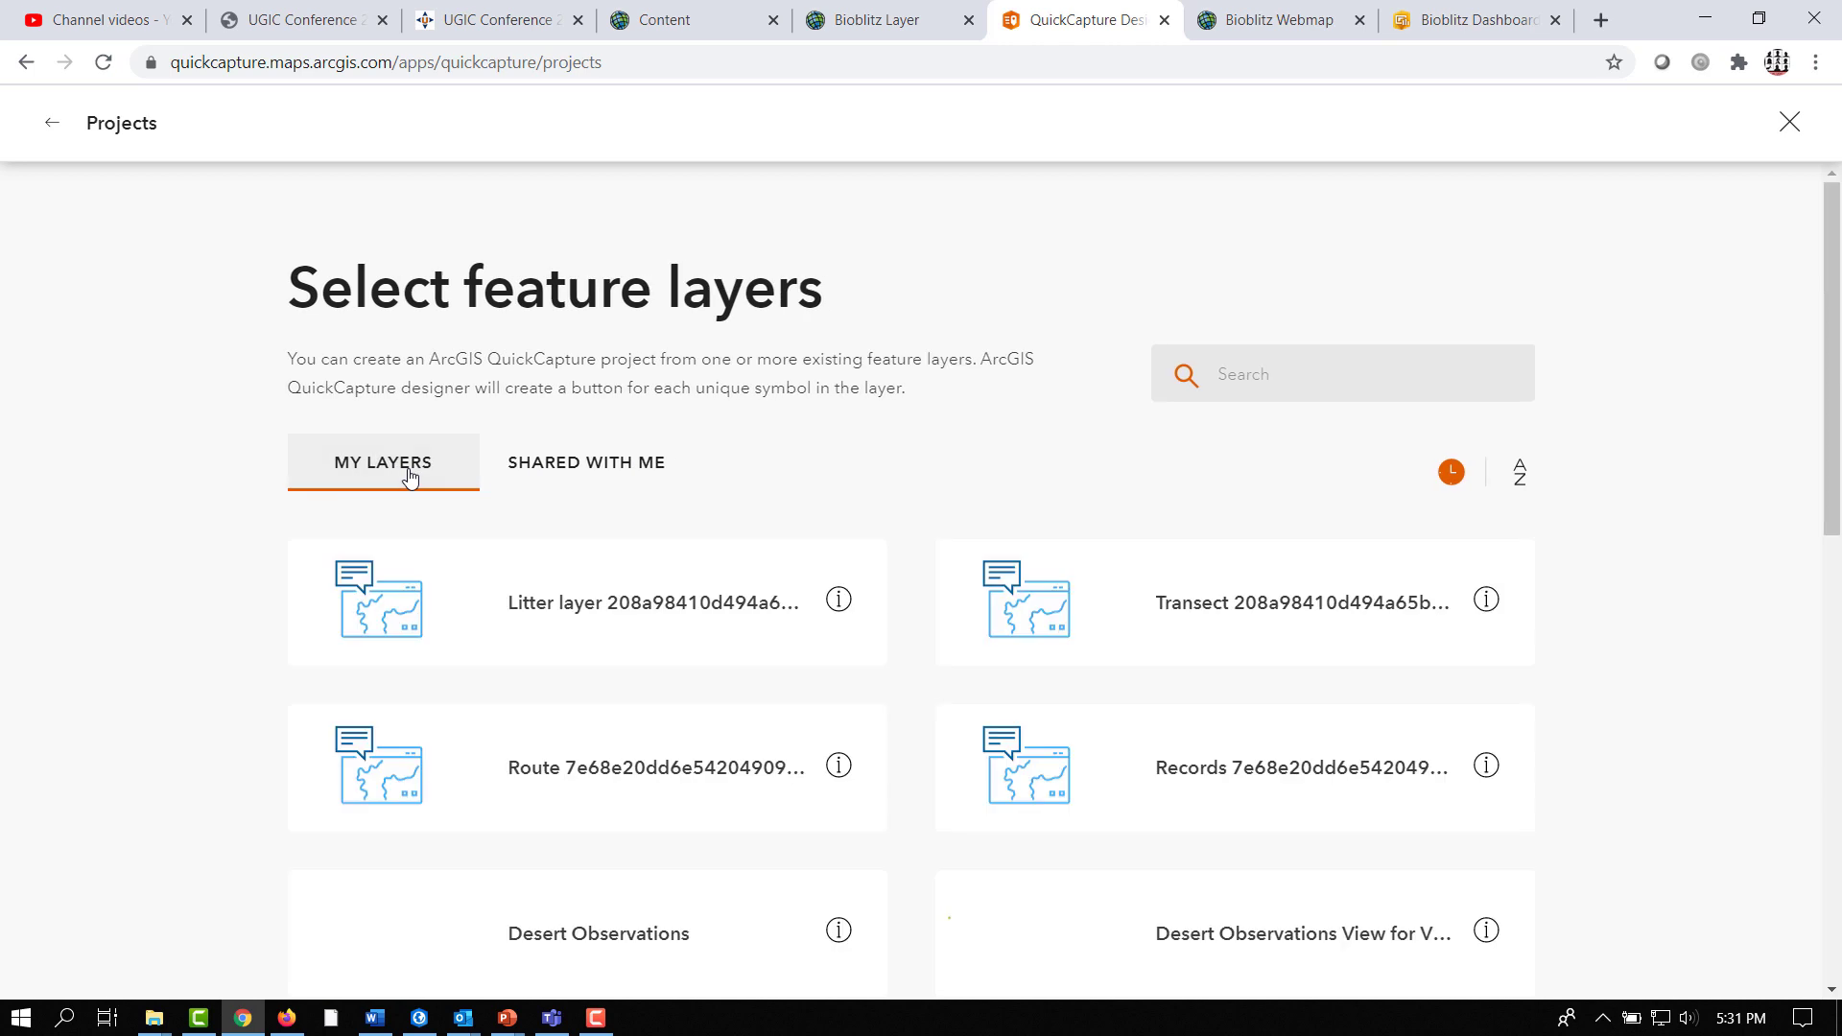
pyautogui.click(1286, 374)
pyautogui.write('bio')
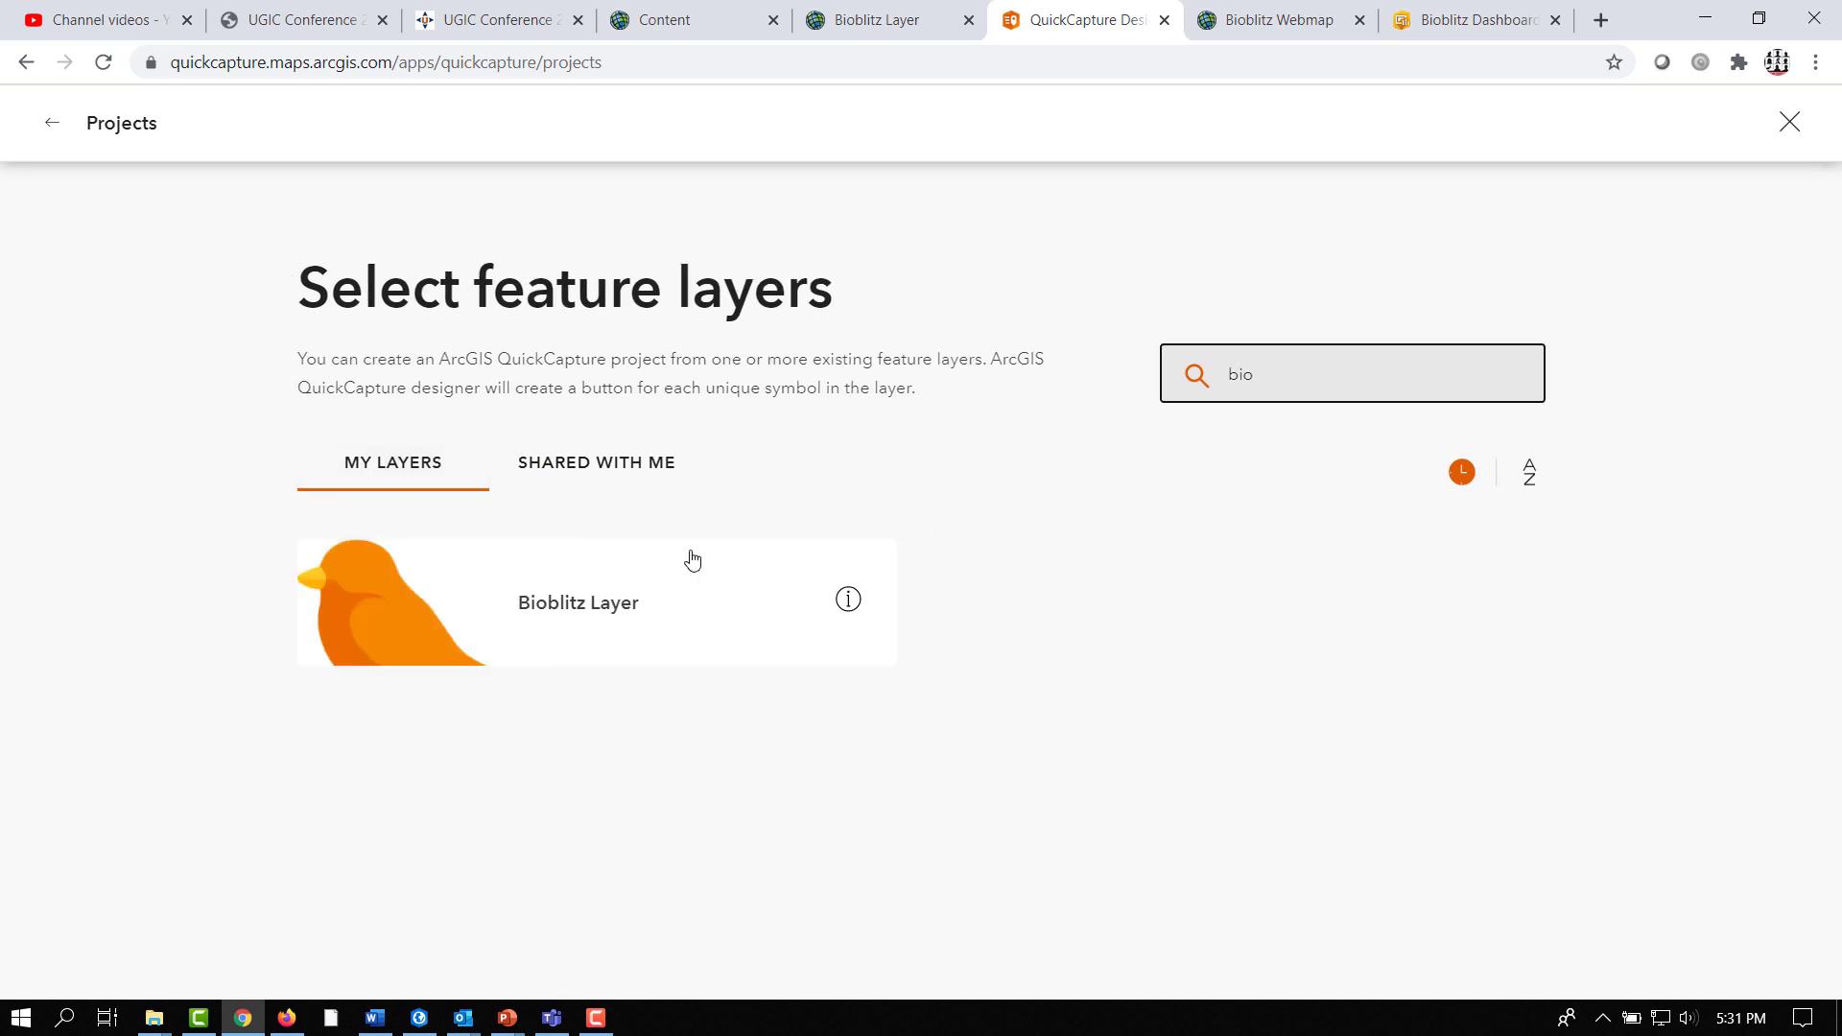
pyautogui.click(613, 612)
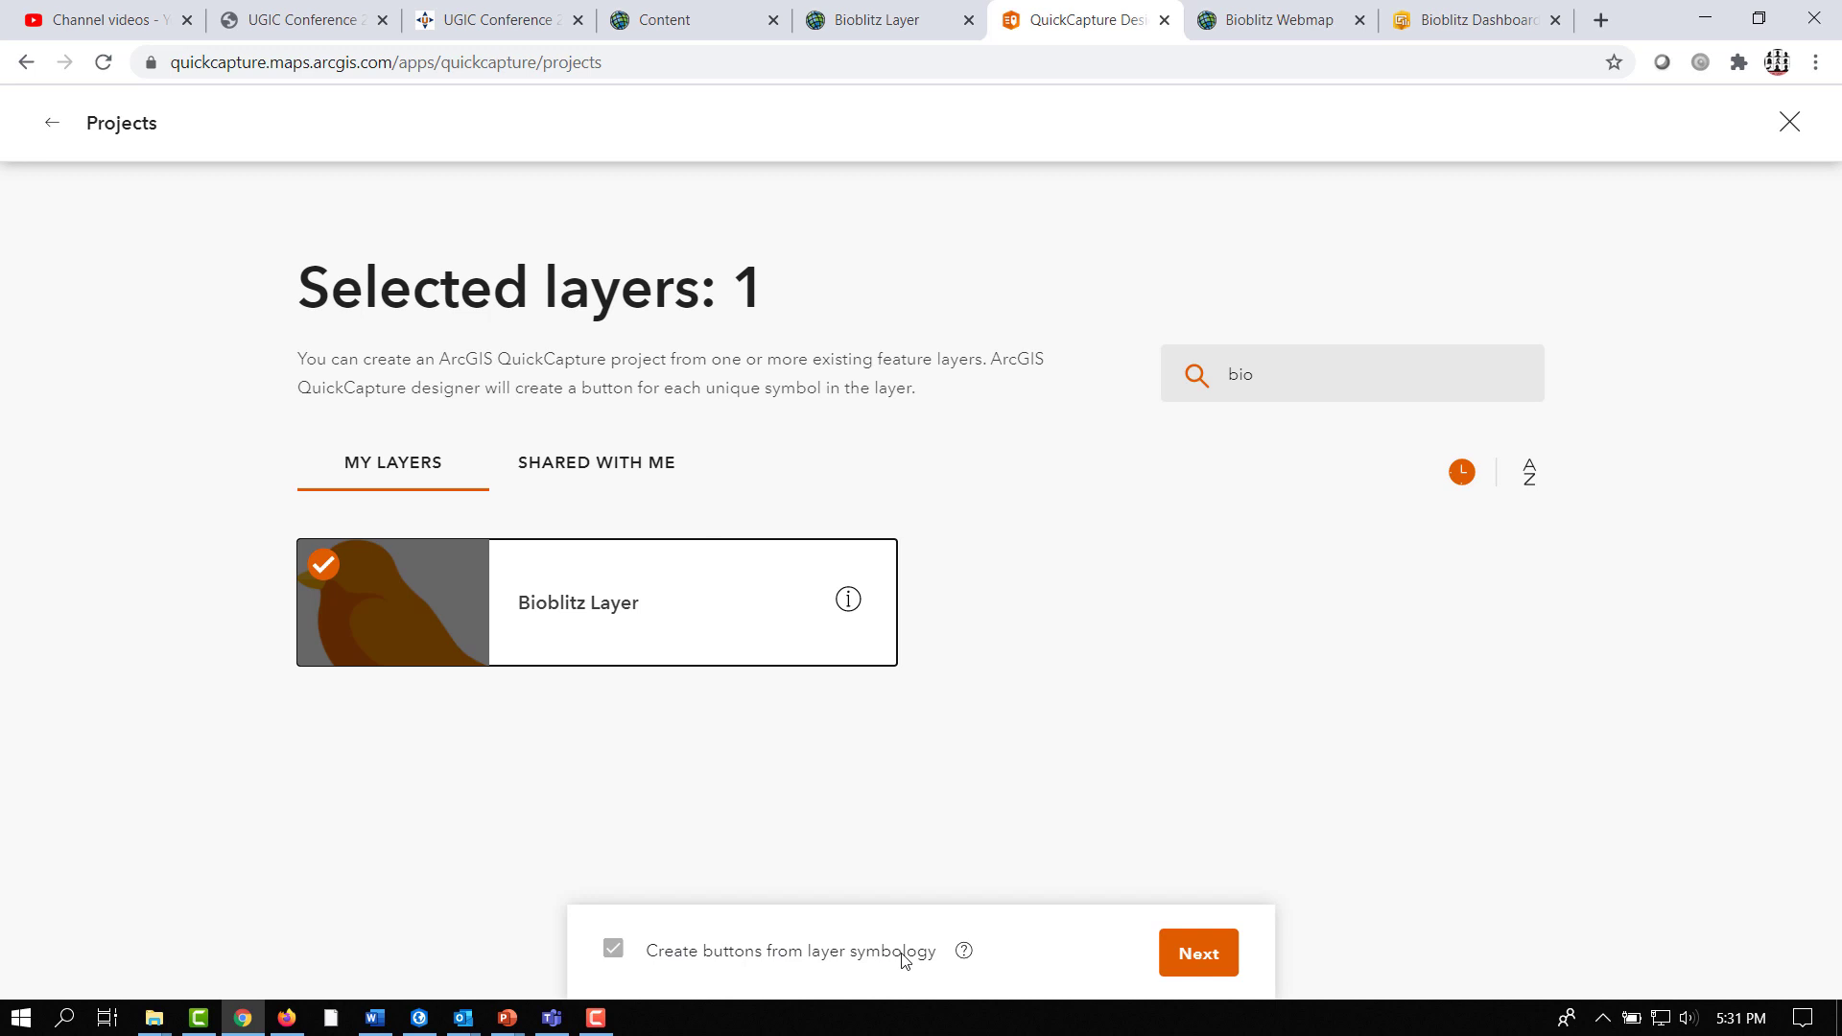
pyautogui.click(1198, 960)
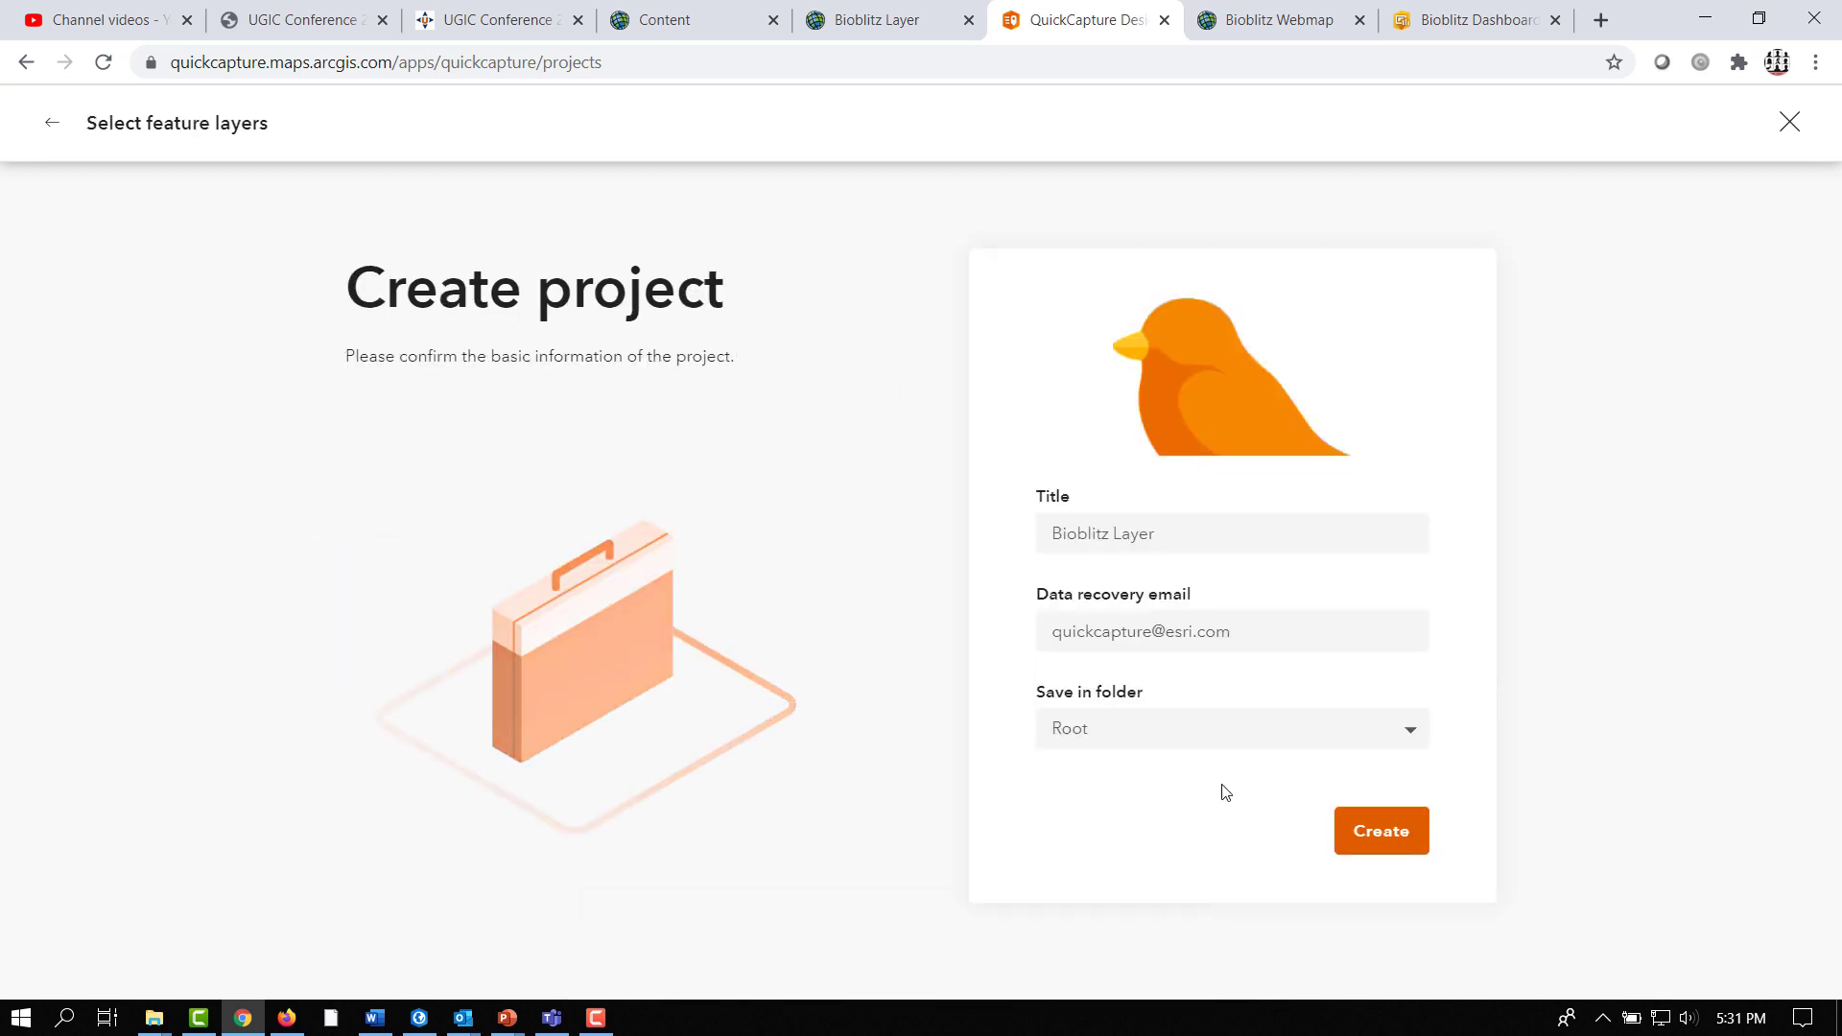
# - Title the project Bioblitz v2 and create it in the Root folder
pyautogui.click(1180, 536)
pyautogui.press('BackSpace')
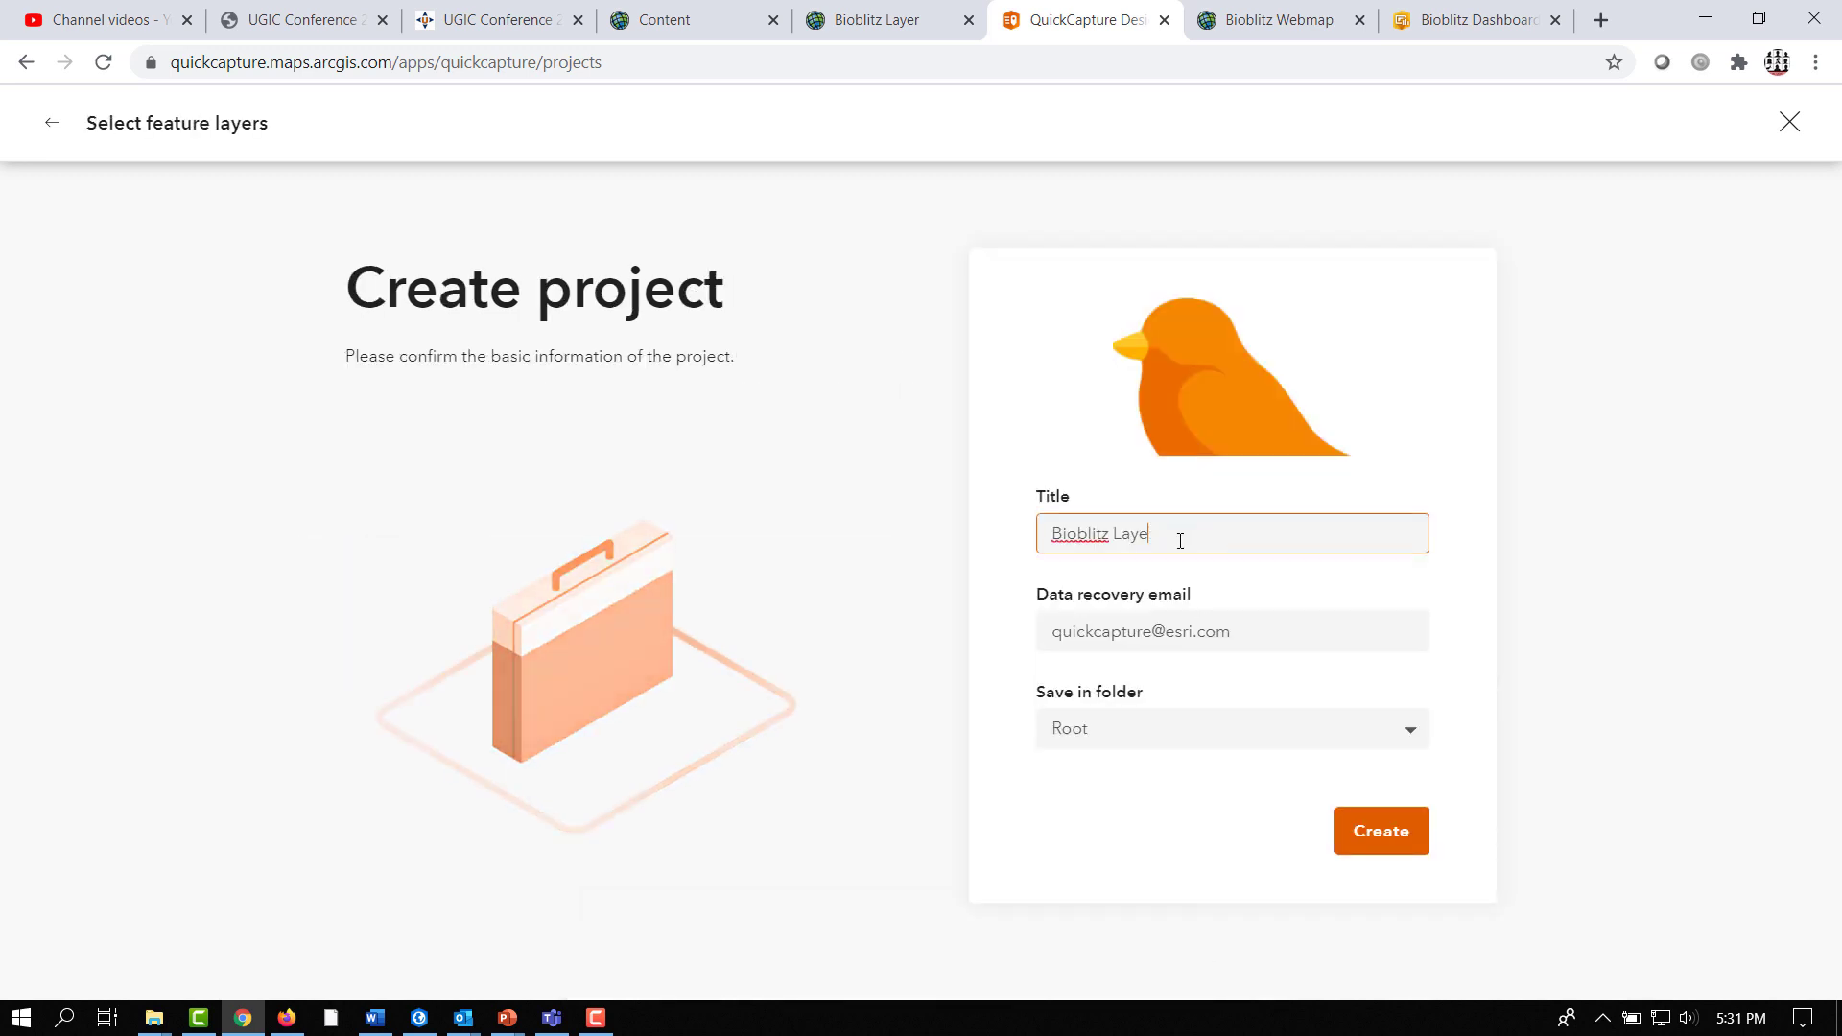
pyautogui.press('BackSpace')
pyautogui.press('BackSpace')
pyautogui.press('BackSpace')
pyautogui.press('BackSpace')
pyautogui.write('v2')
pyautogui.click(1413, 736)
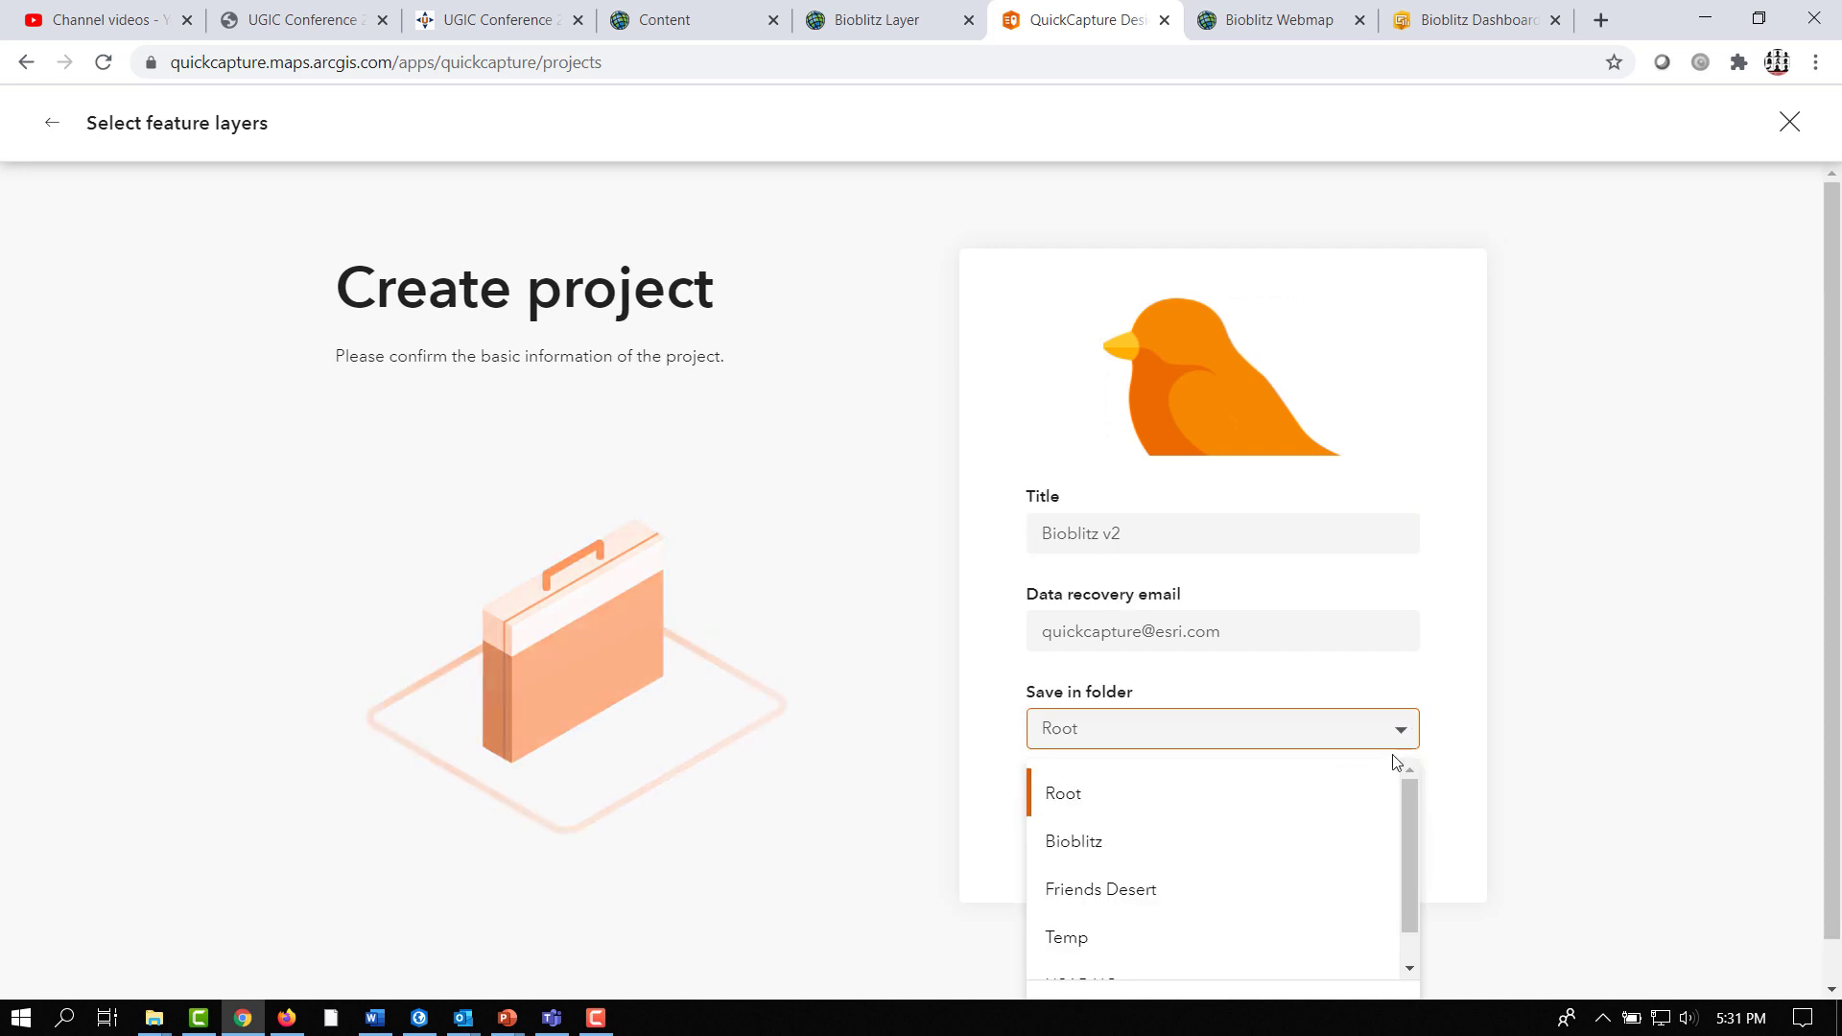
pyautogui.click(1541, 761)
pyautogui.click(1367, 843)
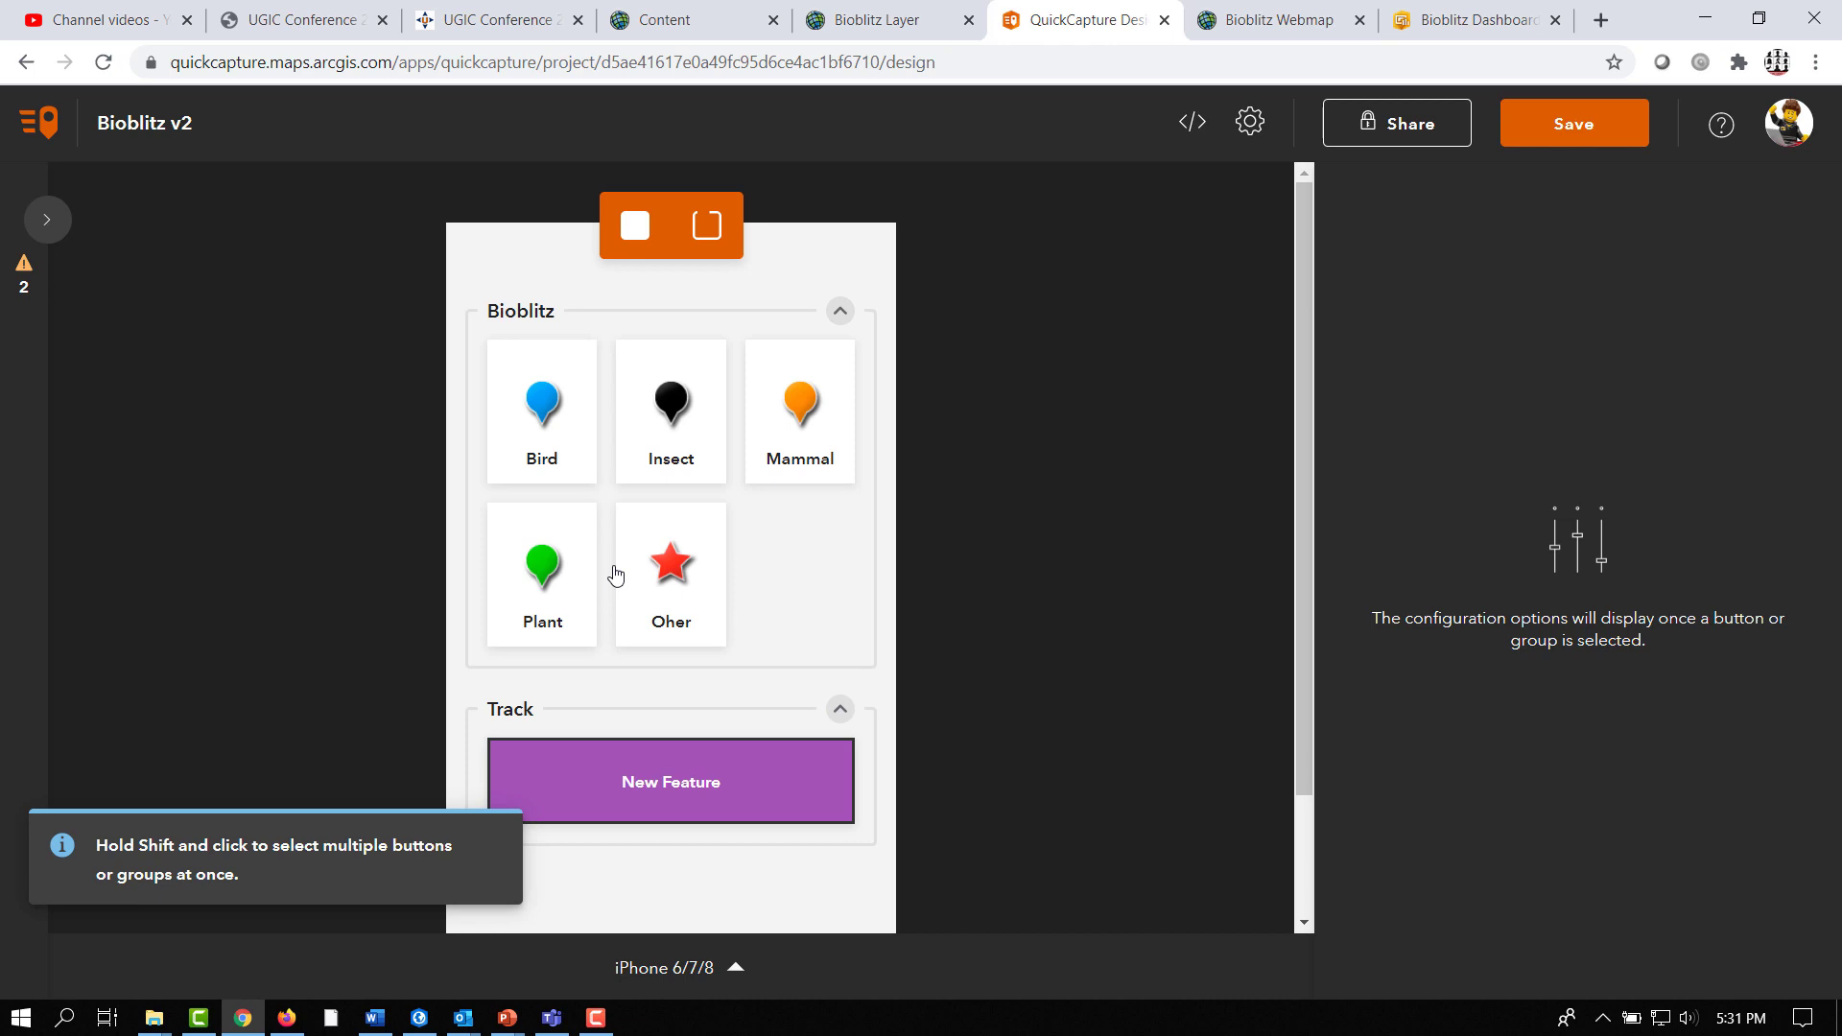
# - Relabel the Bioblitz button group as Observations and set its number of columns to 2
pyautogui.click(507, 318)
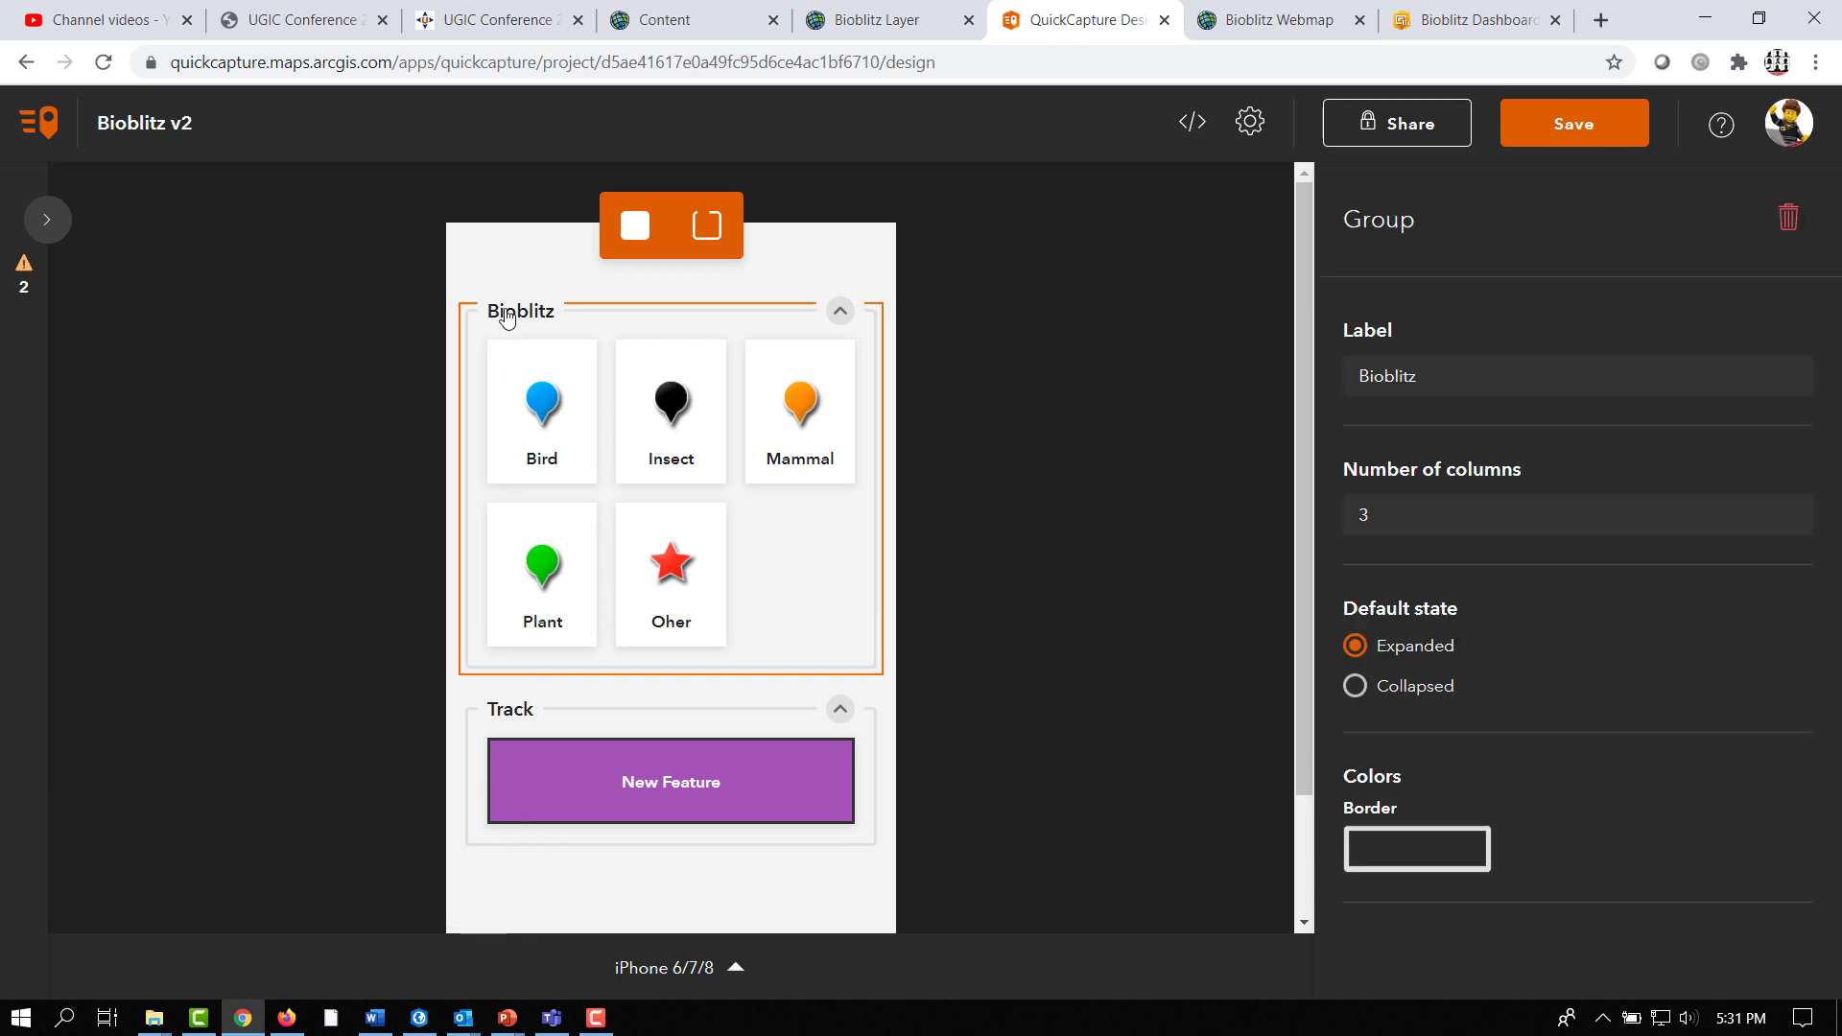
pyautogui.doubleClick(1389, 375)
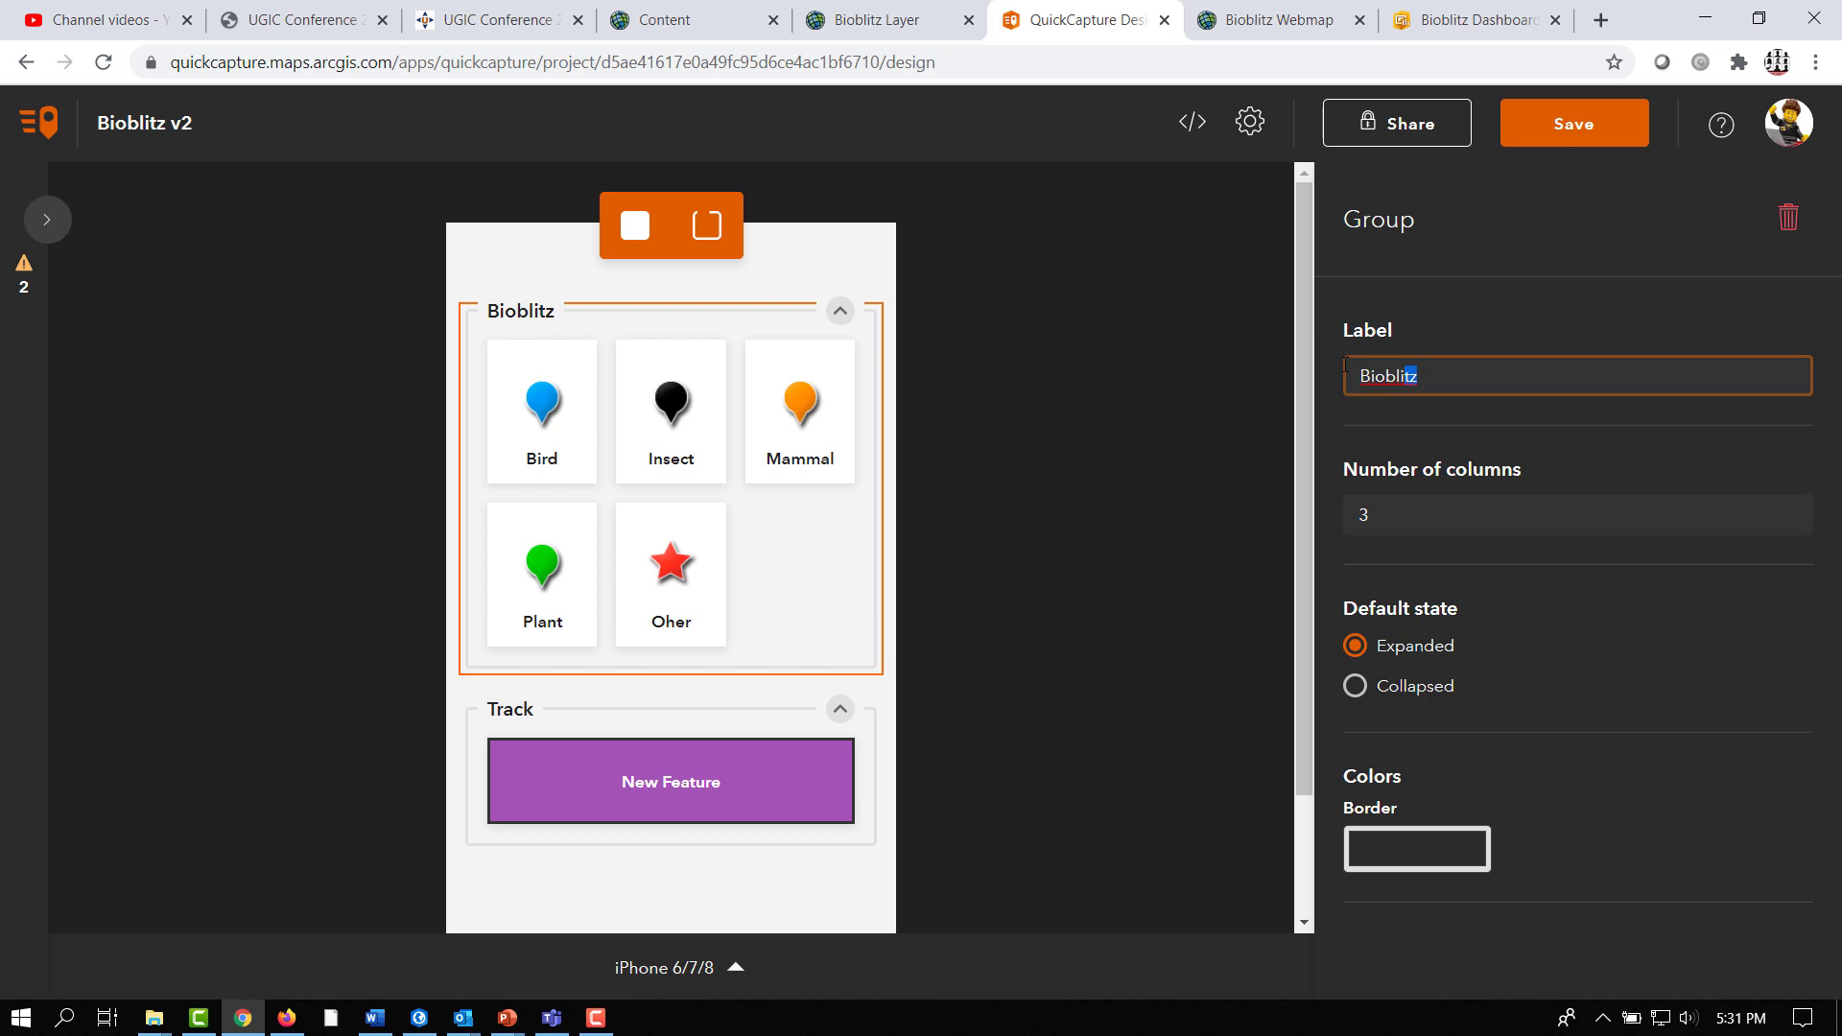
pyautogui.write('Obser')
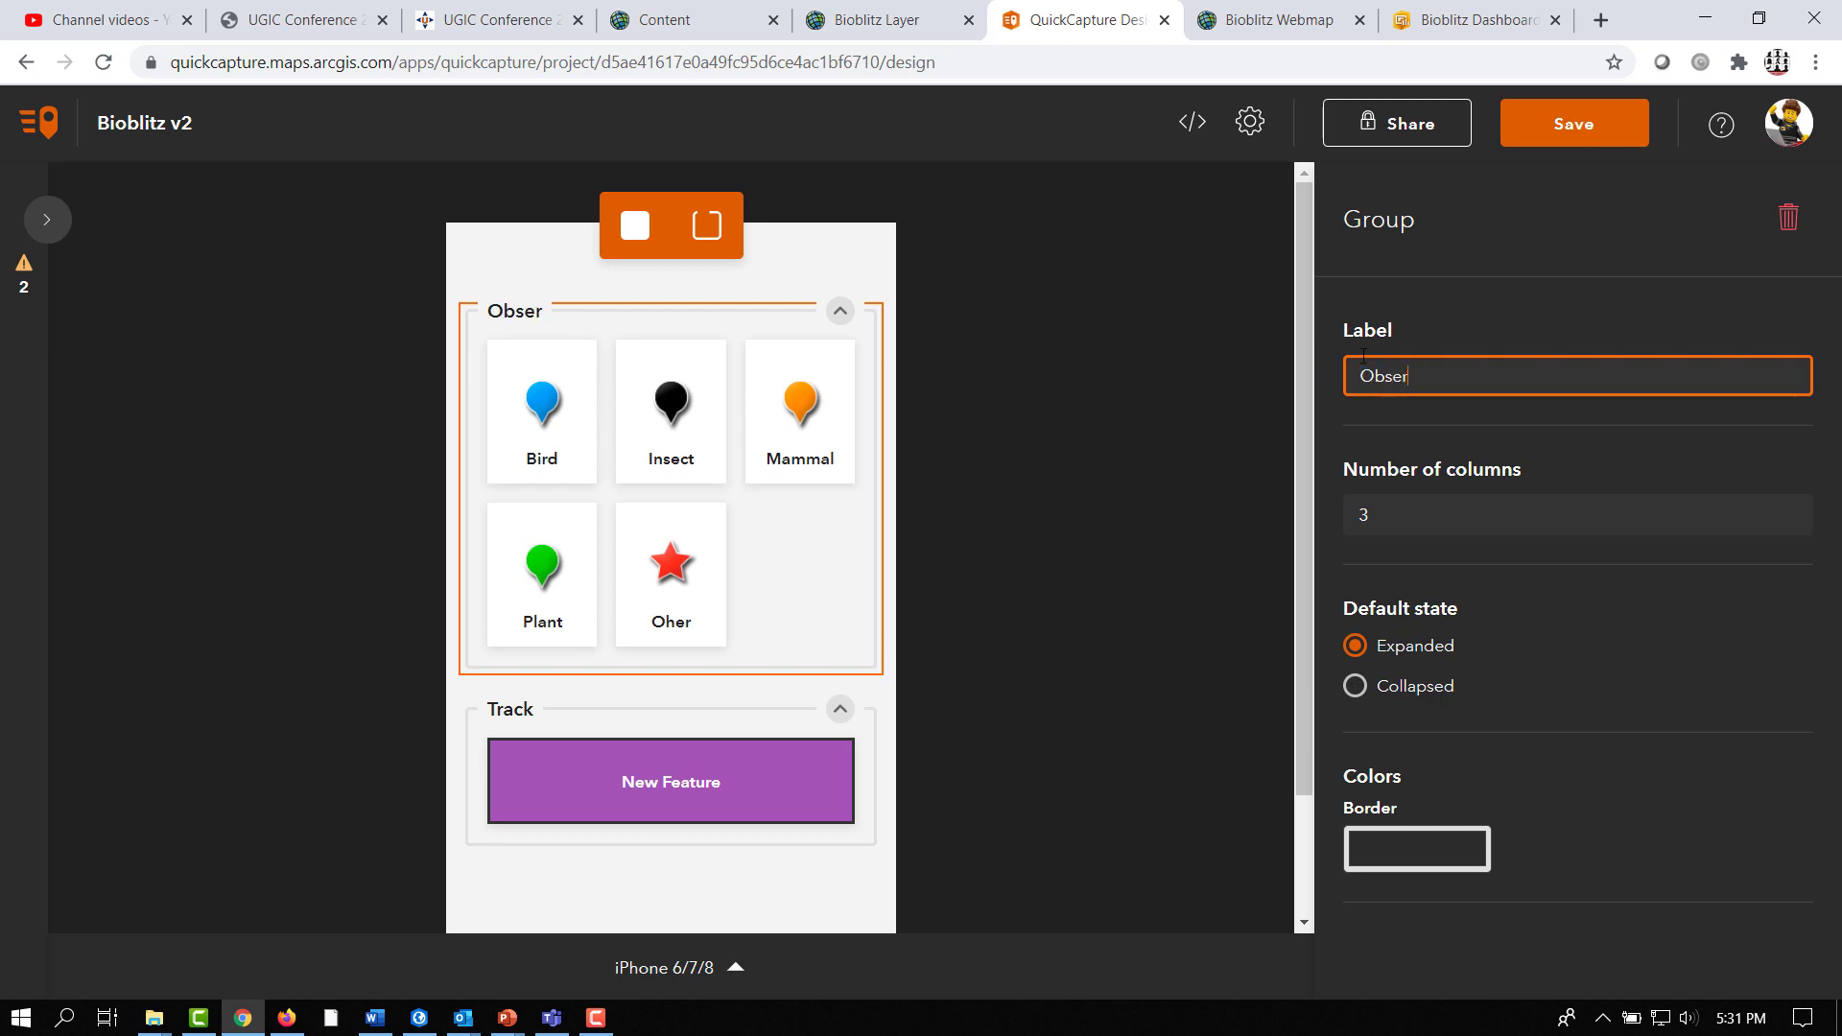
pyautogui.write('va')
pyautogui.press('BackSpace')
pyautogui.write('vations')
pyautogui.click(1755, 533)
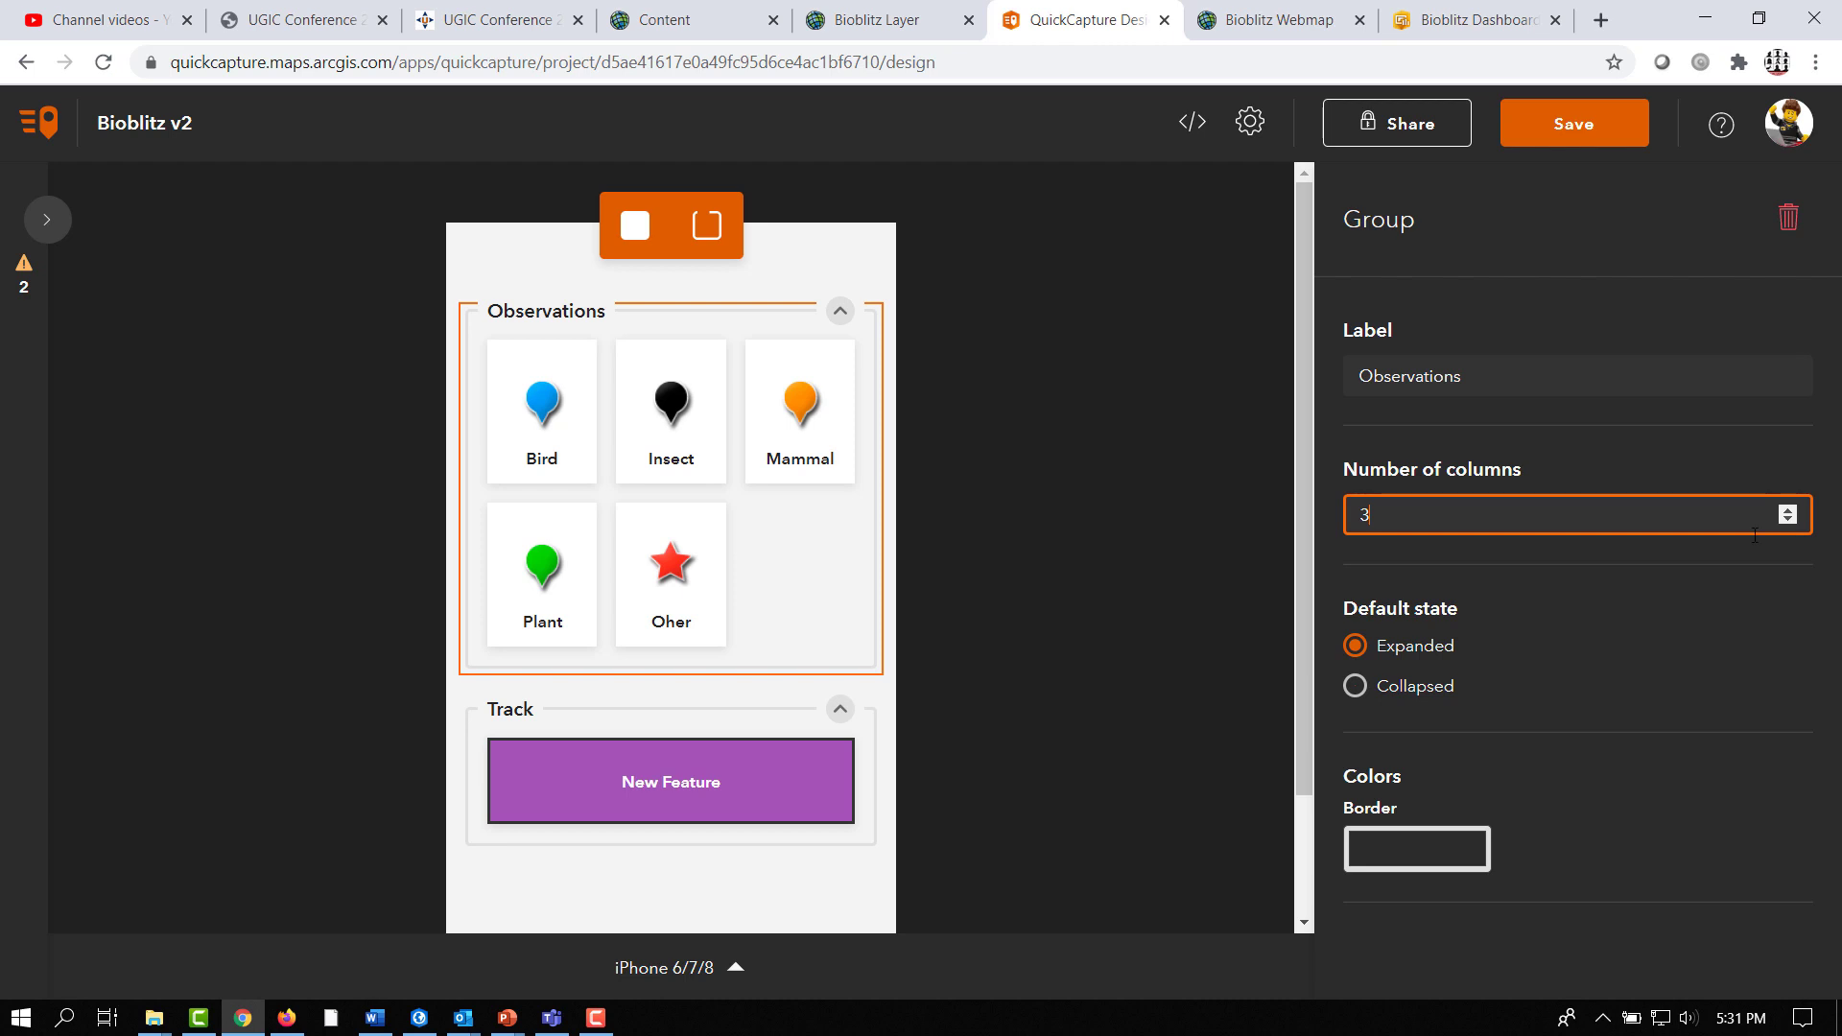
pyautogui.click(1787, 523)
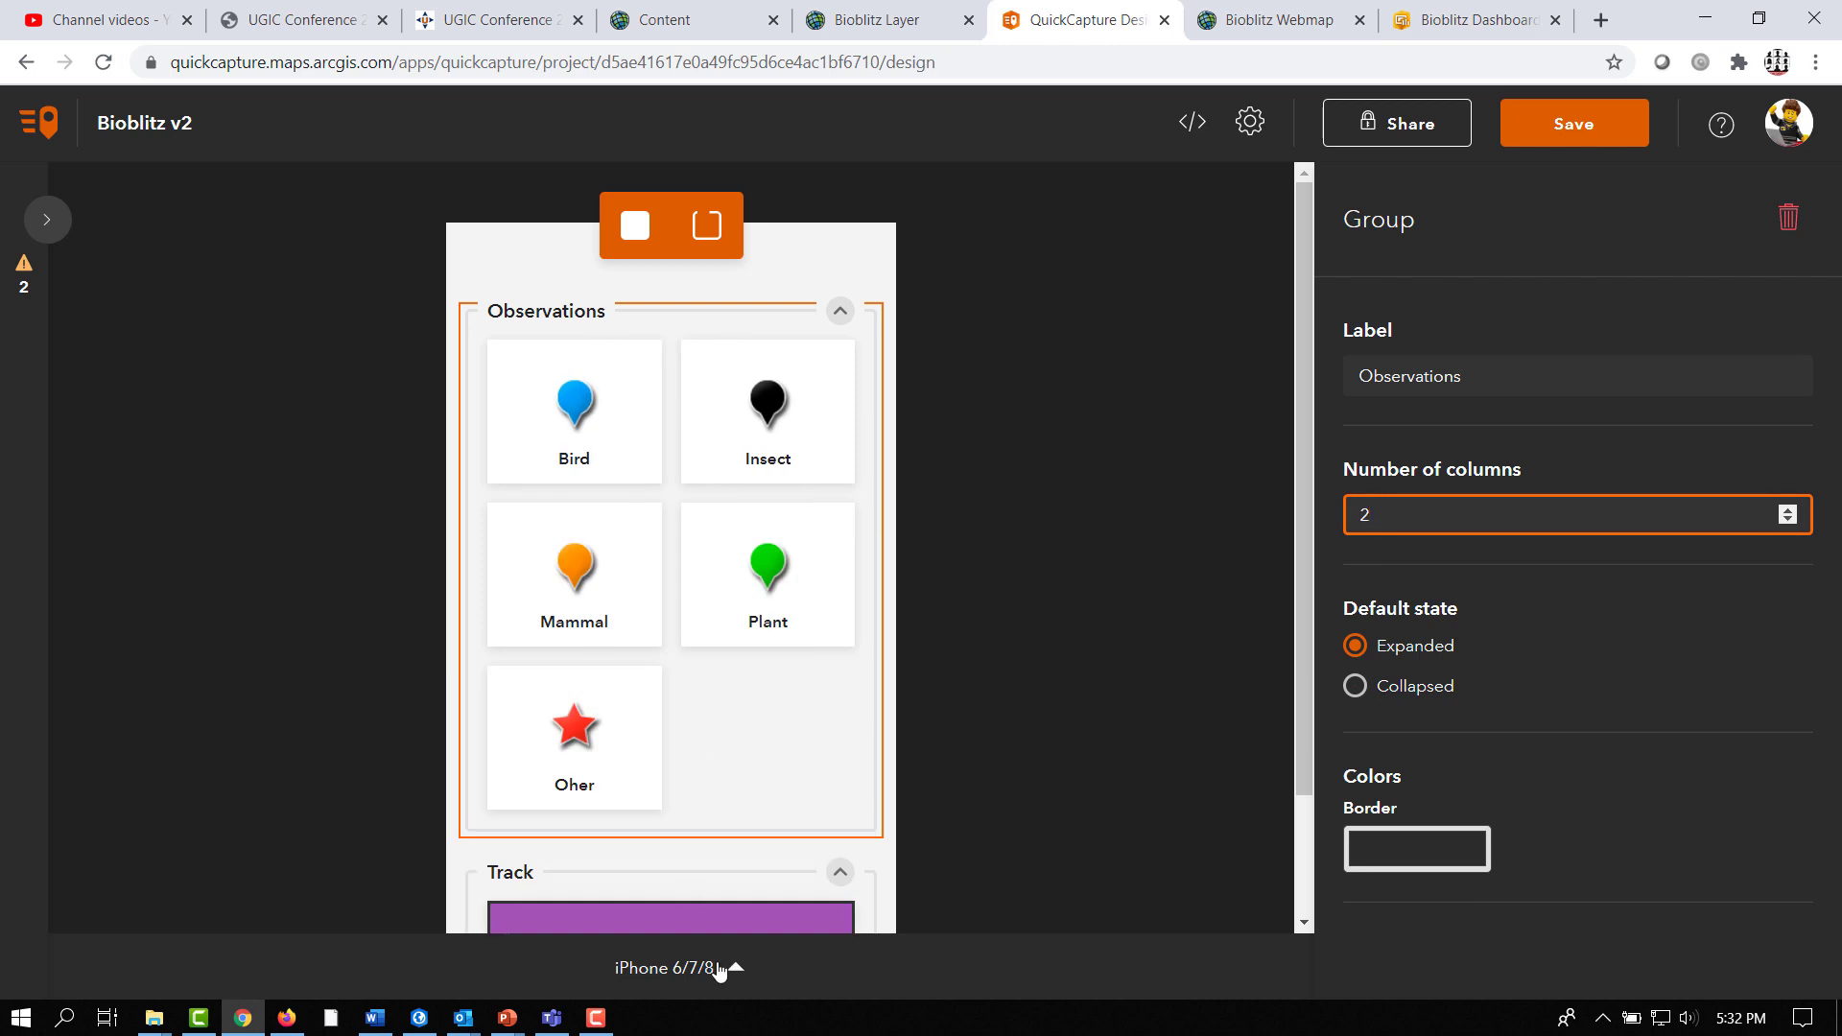
# - Preview the project layout on an 11" iPad Pro and switch the preview device to iPhone 6/7/8 Plus
pyautogui.click(724, 967)
pyautogui.moveTo(692, 895)
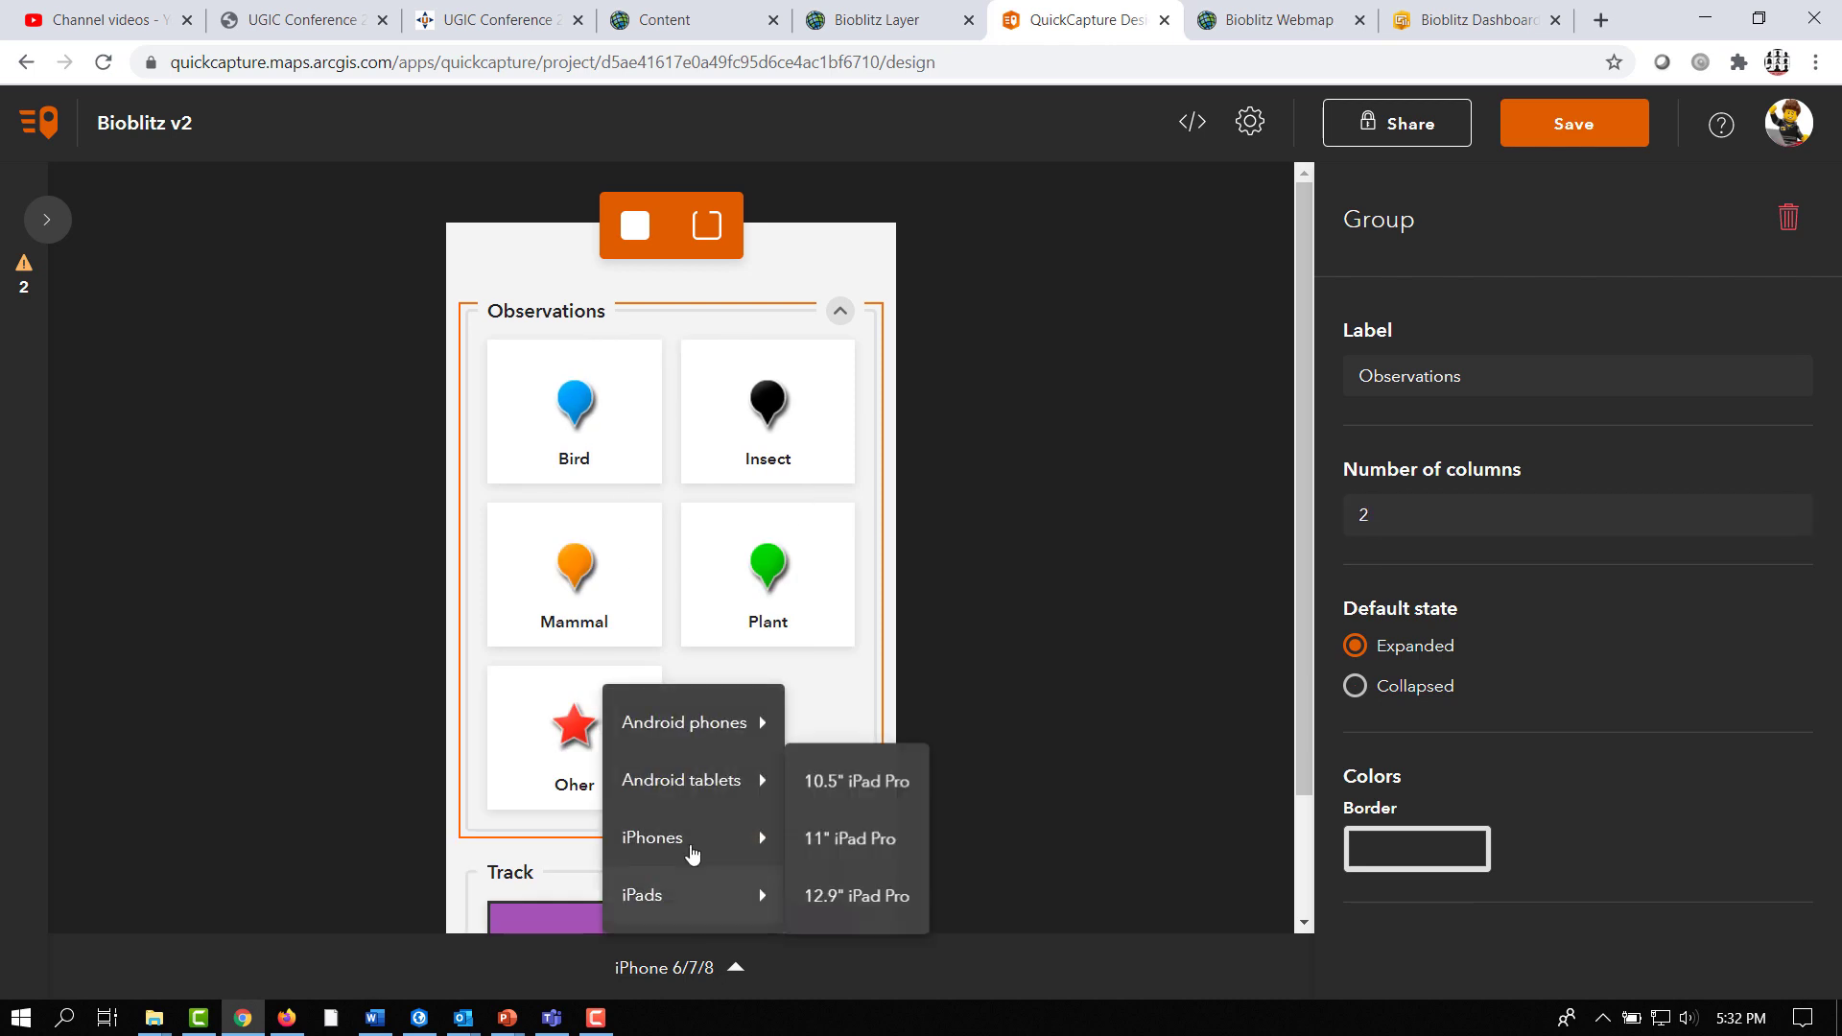
pyautogui.click(888, 838)
pyautogui.click(700, 971)
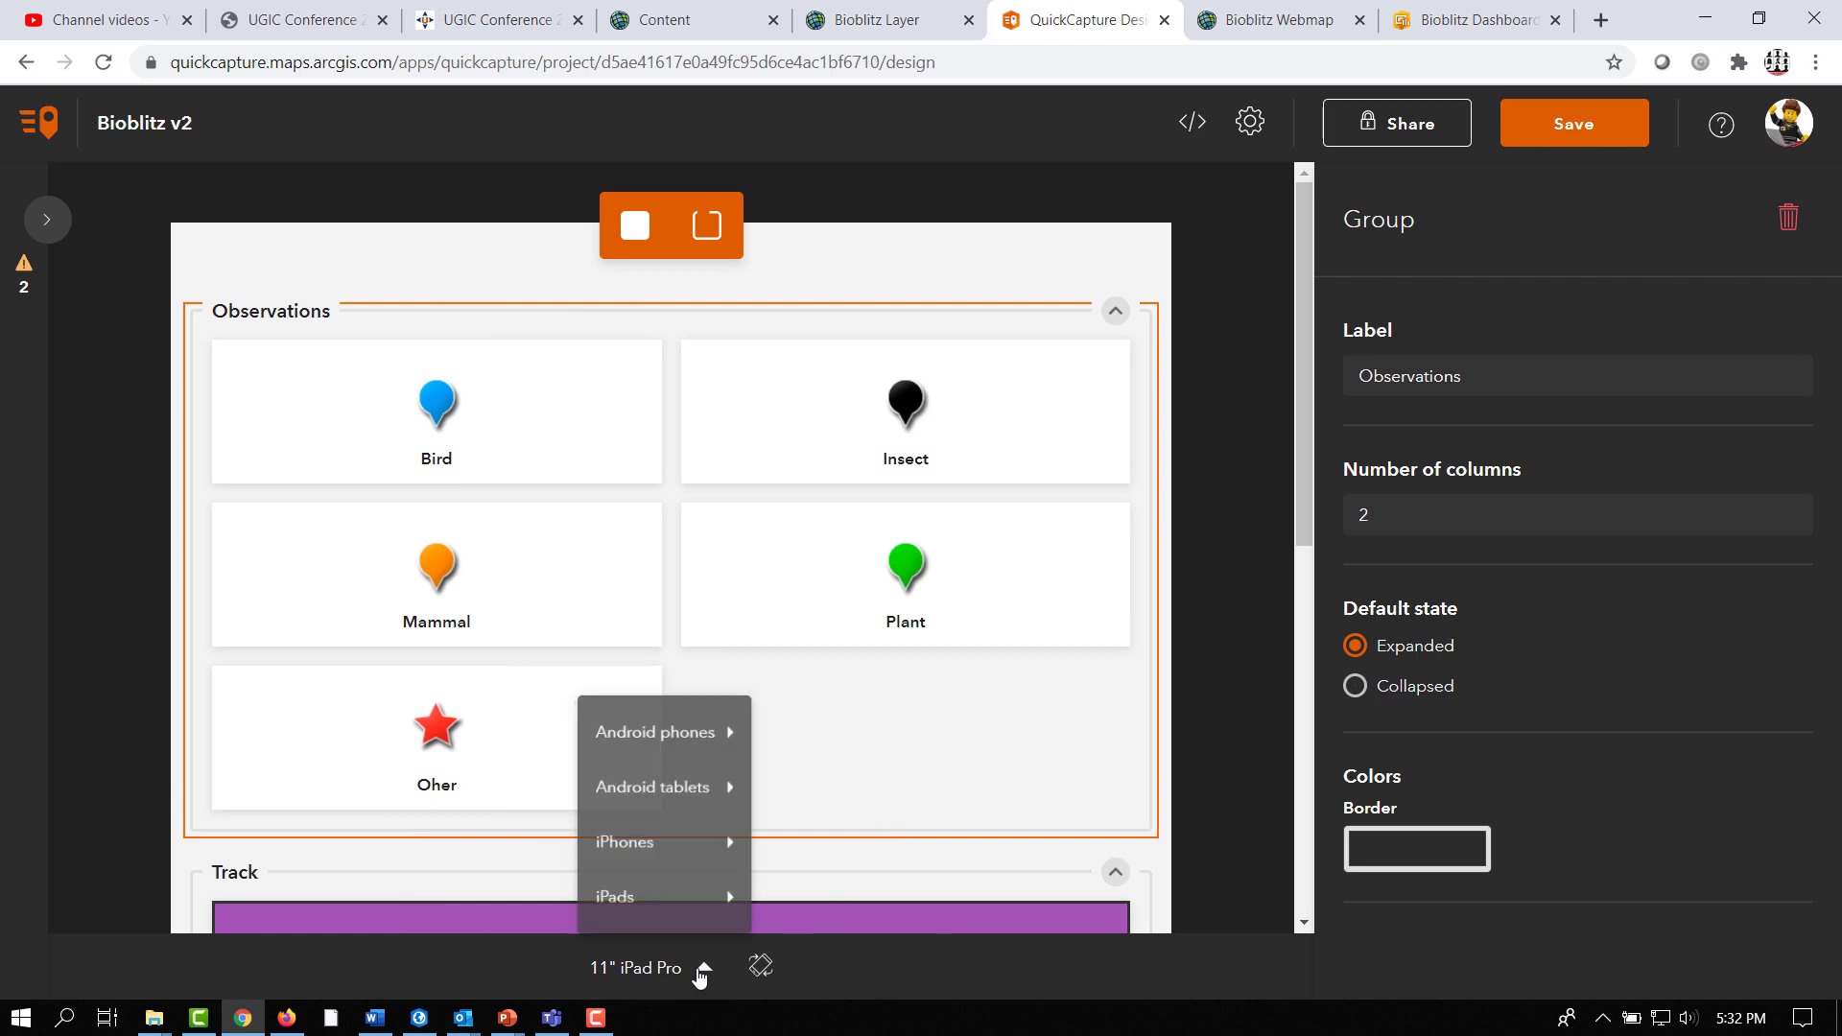
pyautogui.moveTo(691, 737)
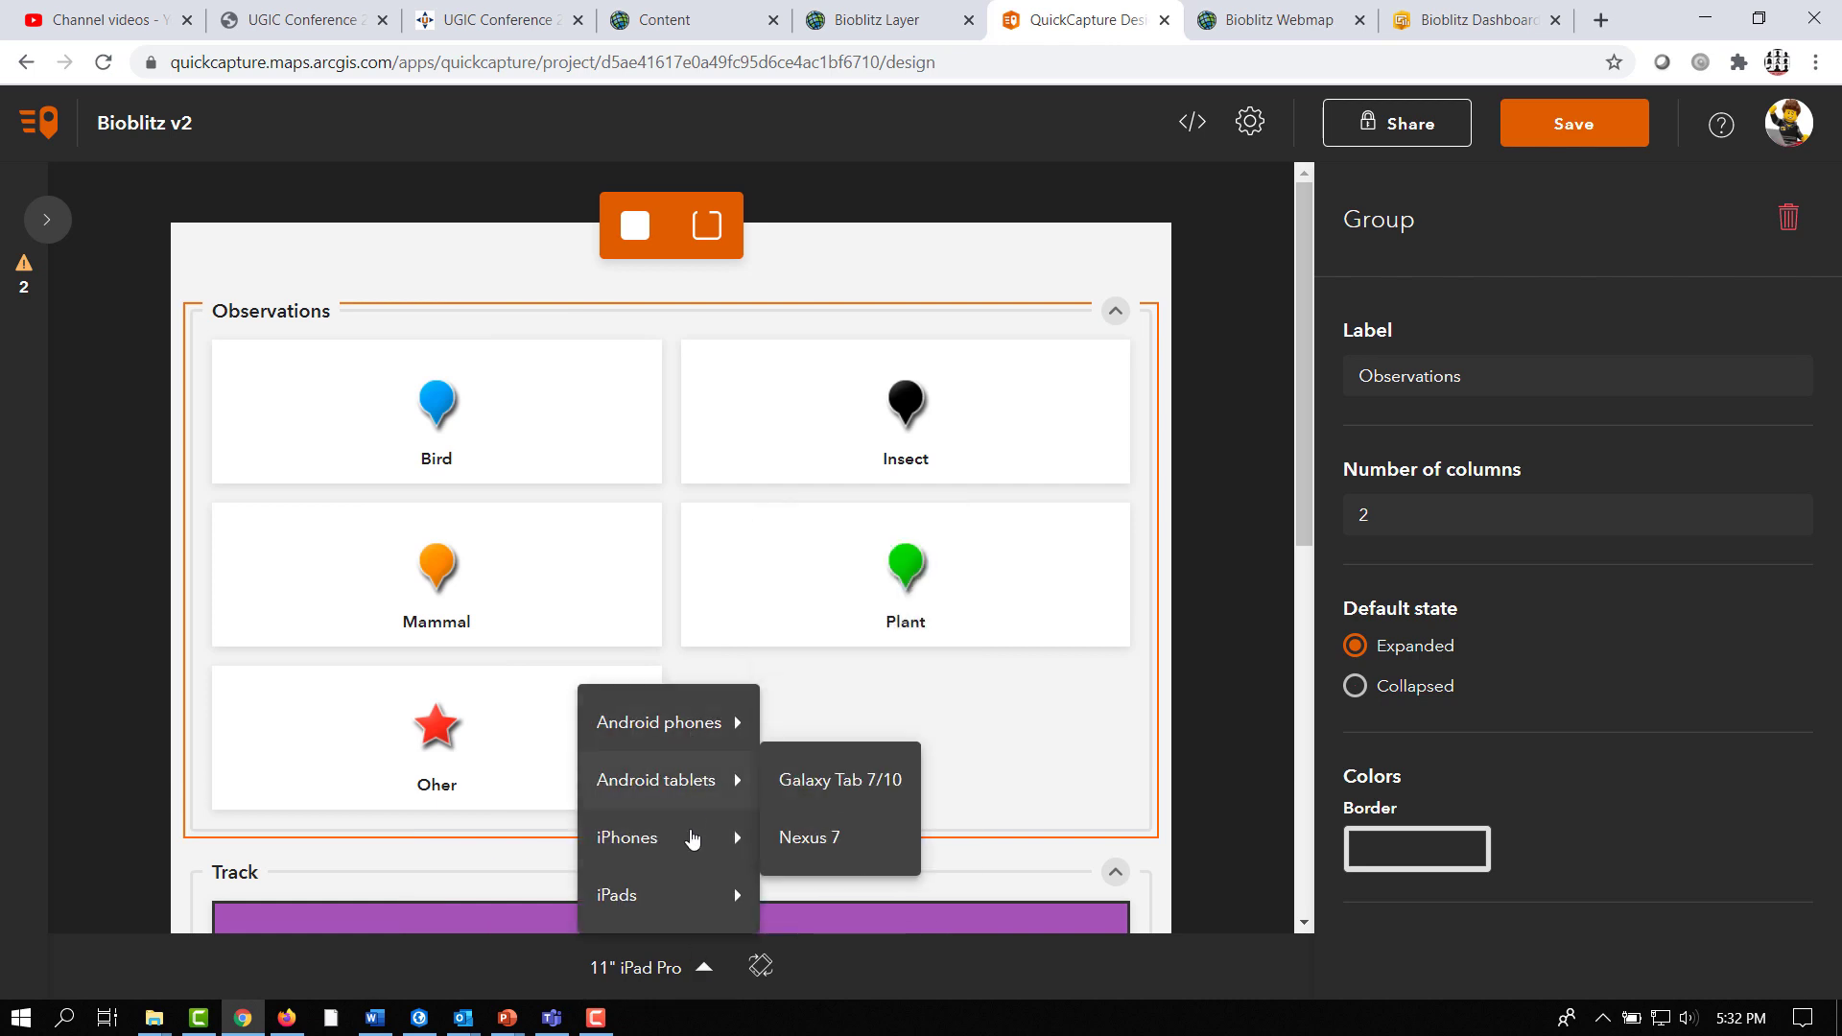
pyautogui.moveTo(706, 841)
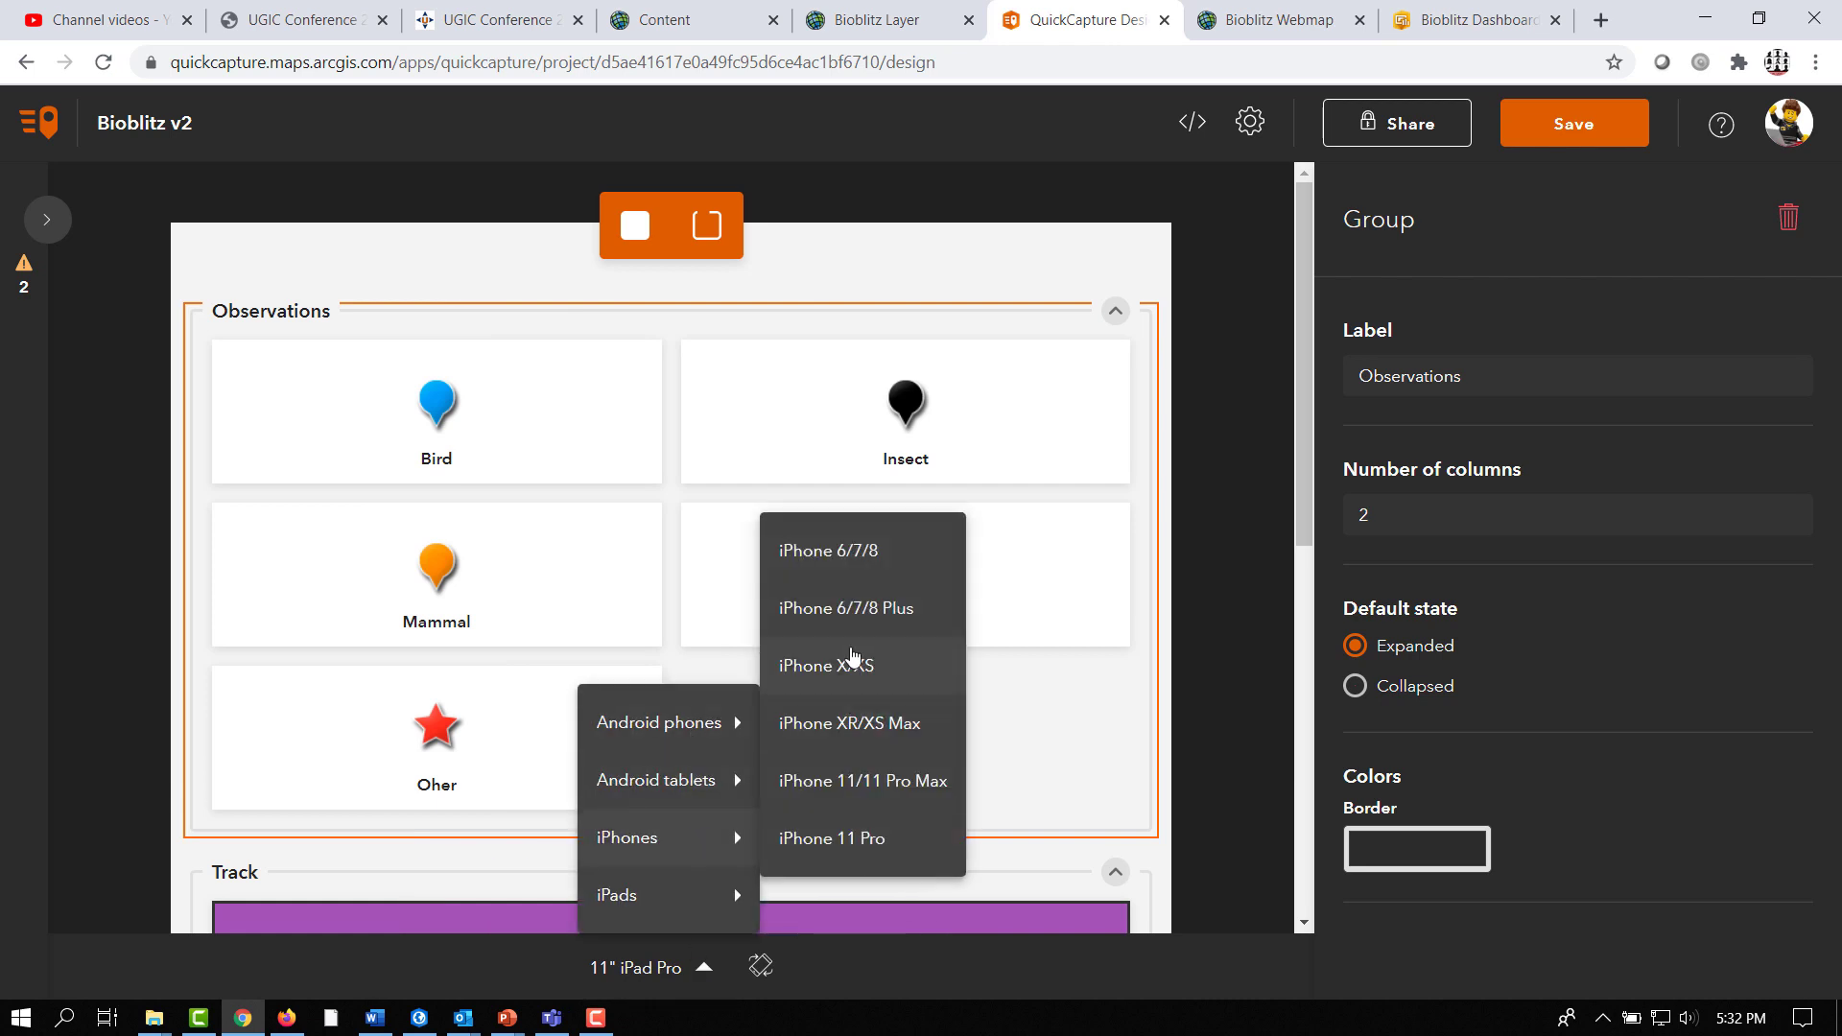
pyautogui.click(853, 611)
# - Change the label of the New Feature button in the Track group to Track
pyautogui.scroll(-2, 1063, 646)
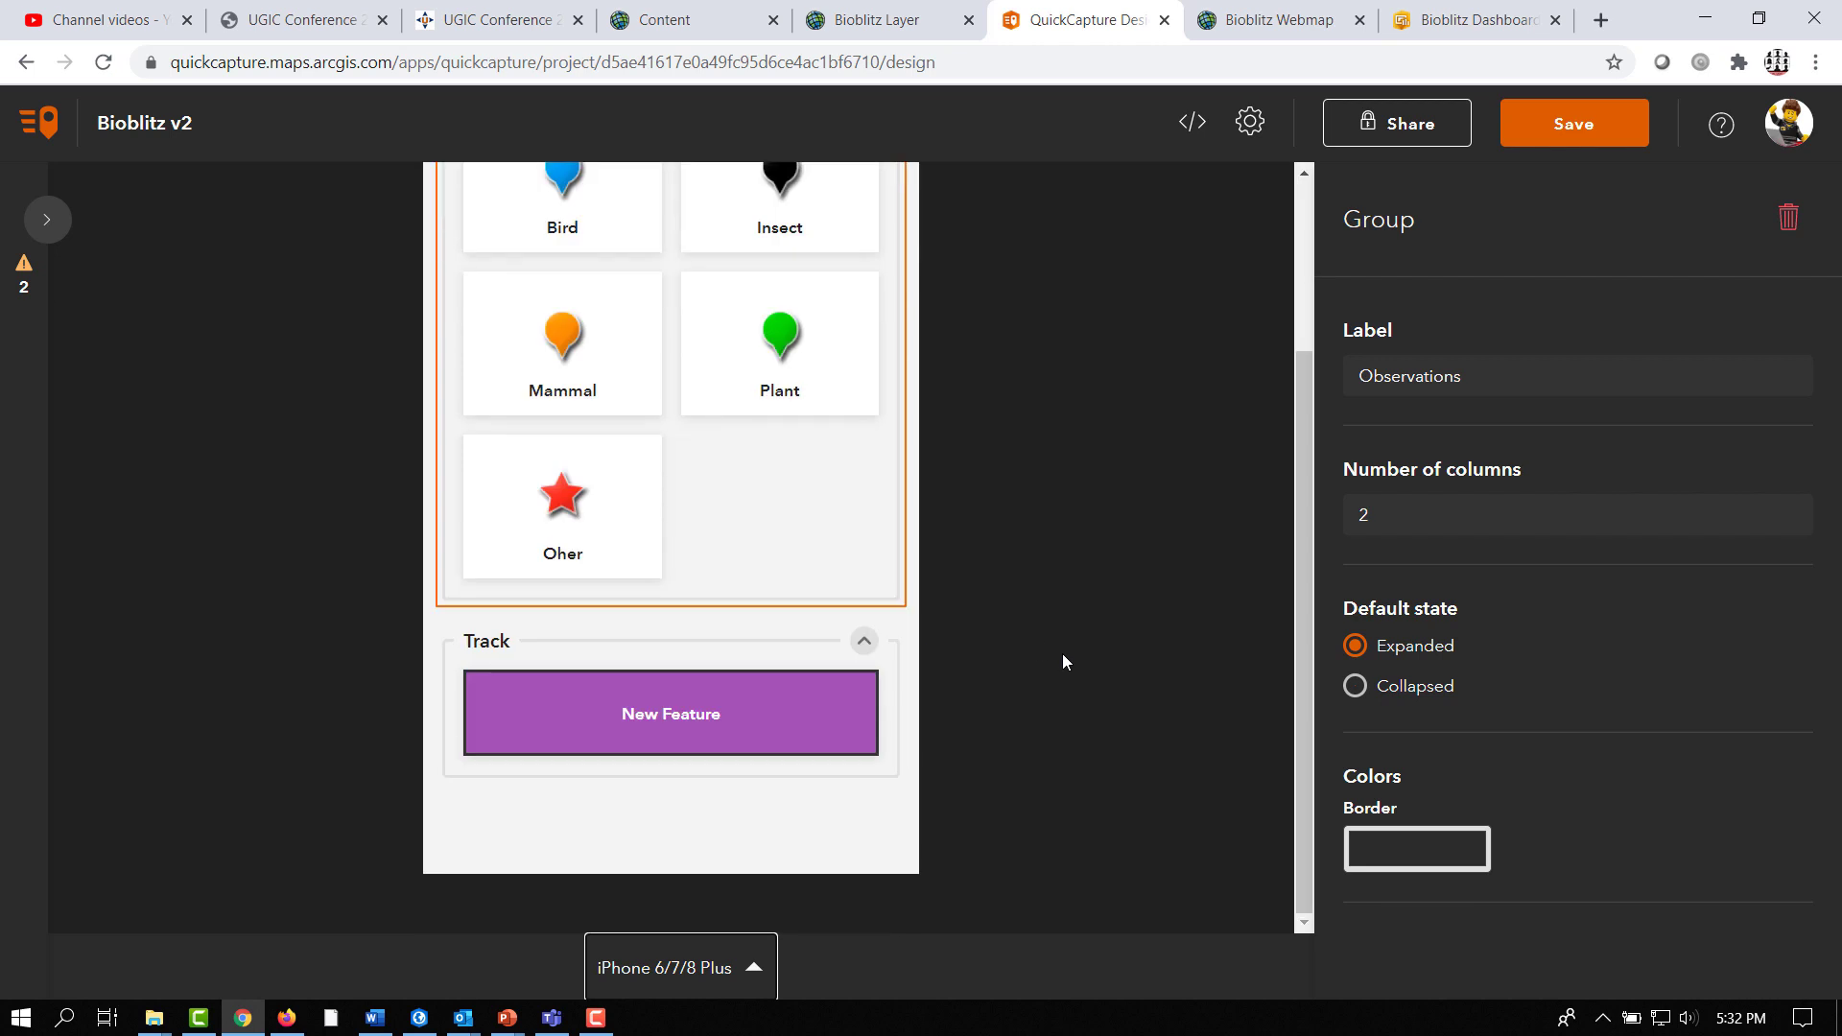
pyautogui.click(497, 652)
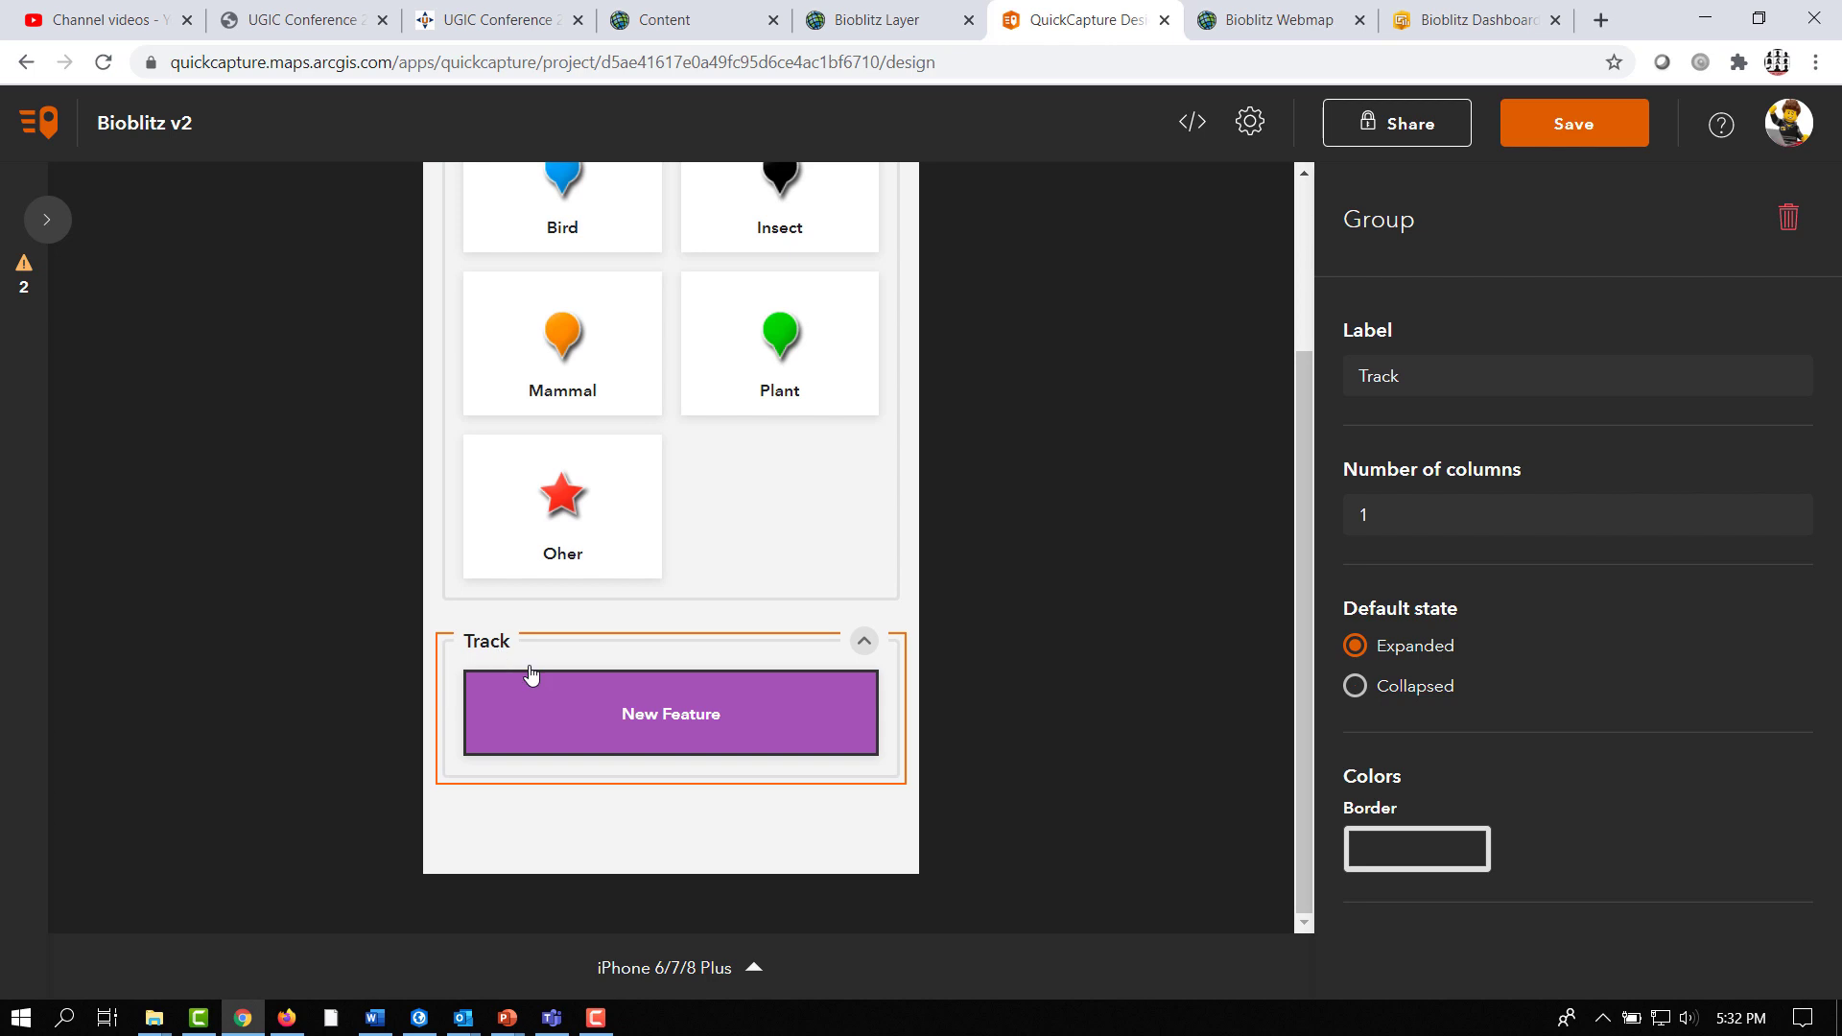
pyautogui.scroll(1, 527, 669)
pyautogui.scroll(-1, 532, 676)
pyautogui.click(623, 761)
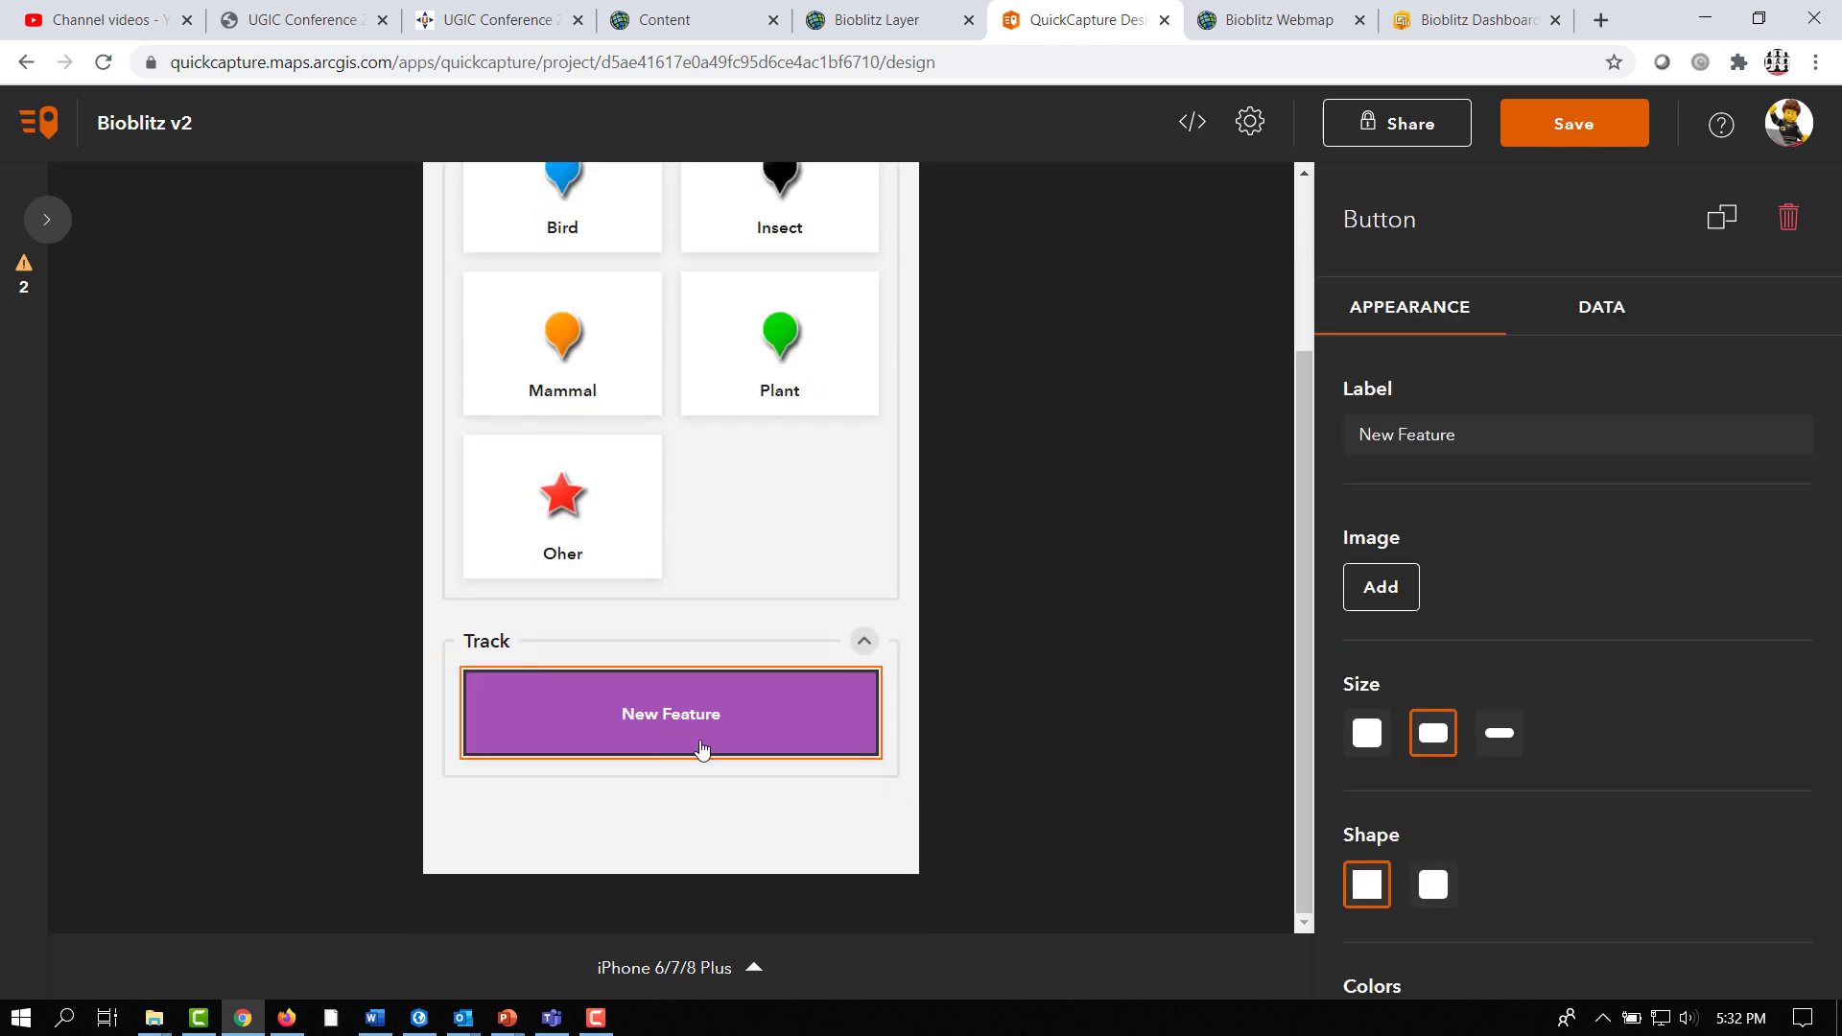
pyautogui.click(1489, 442)
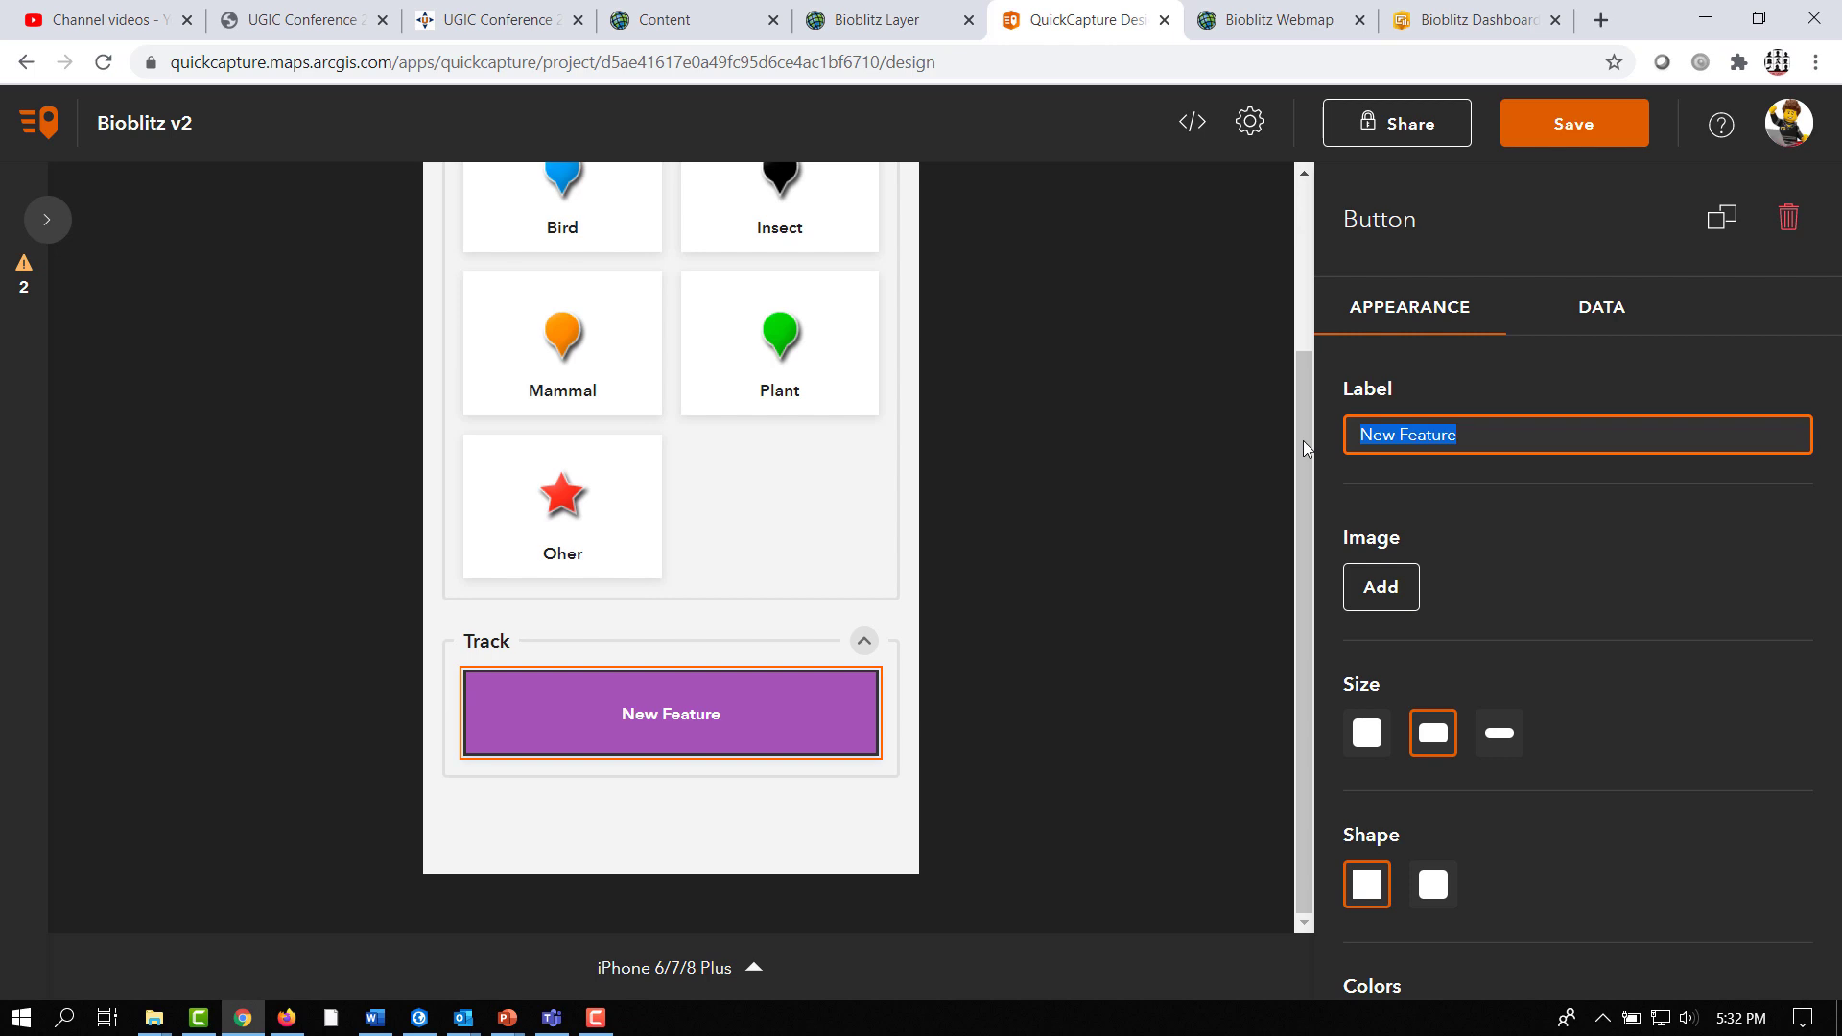
pyautogui.write('Track')
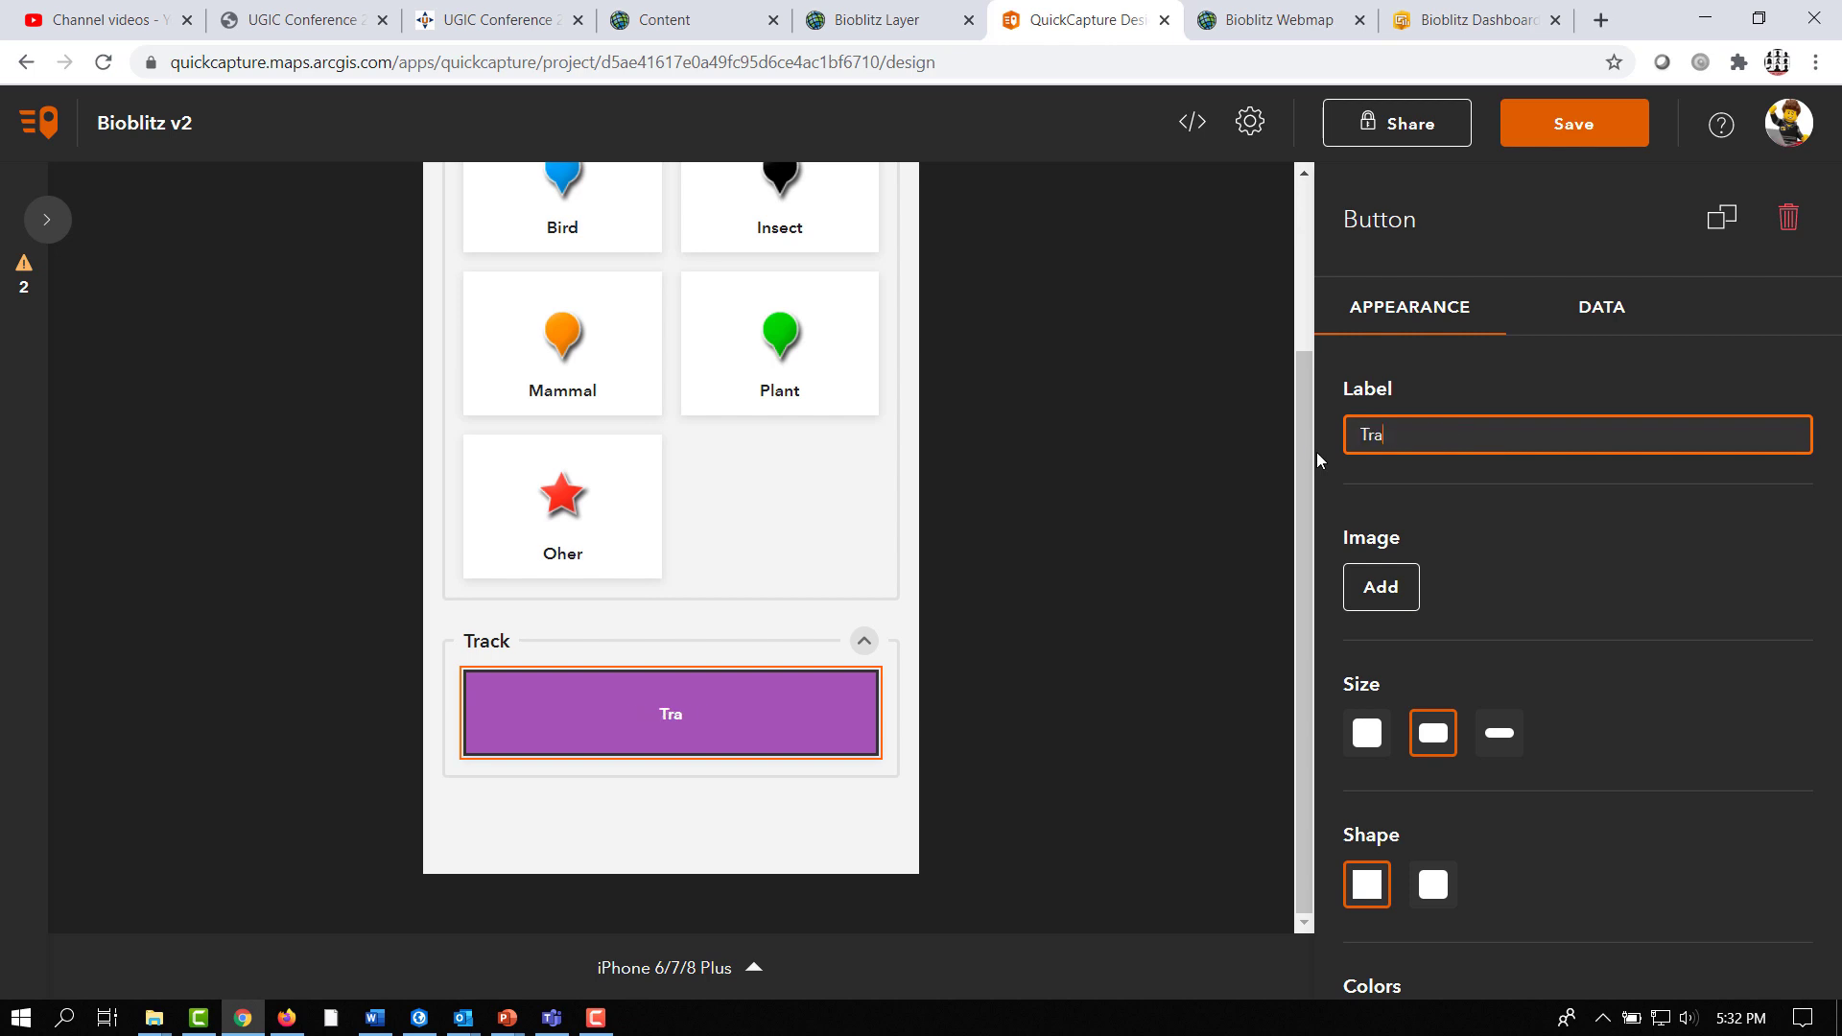
# - Clear the label of the Track group so that only its Track button carries a name
pyautogui.click(473, 643)
pyautogui.click(1381, 376)
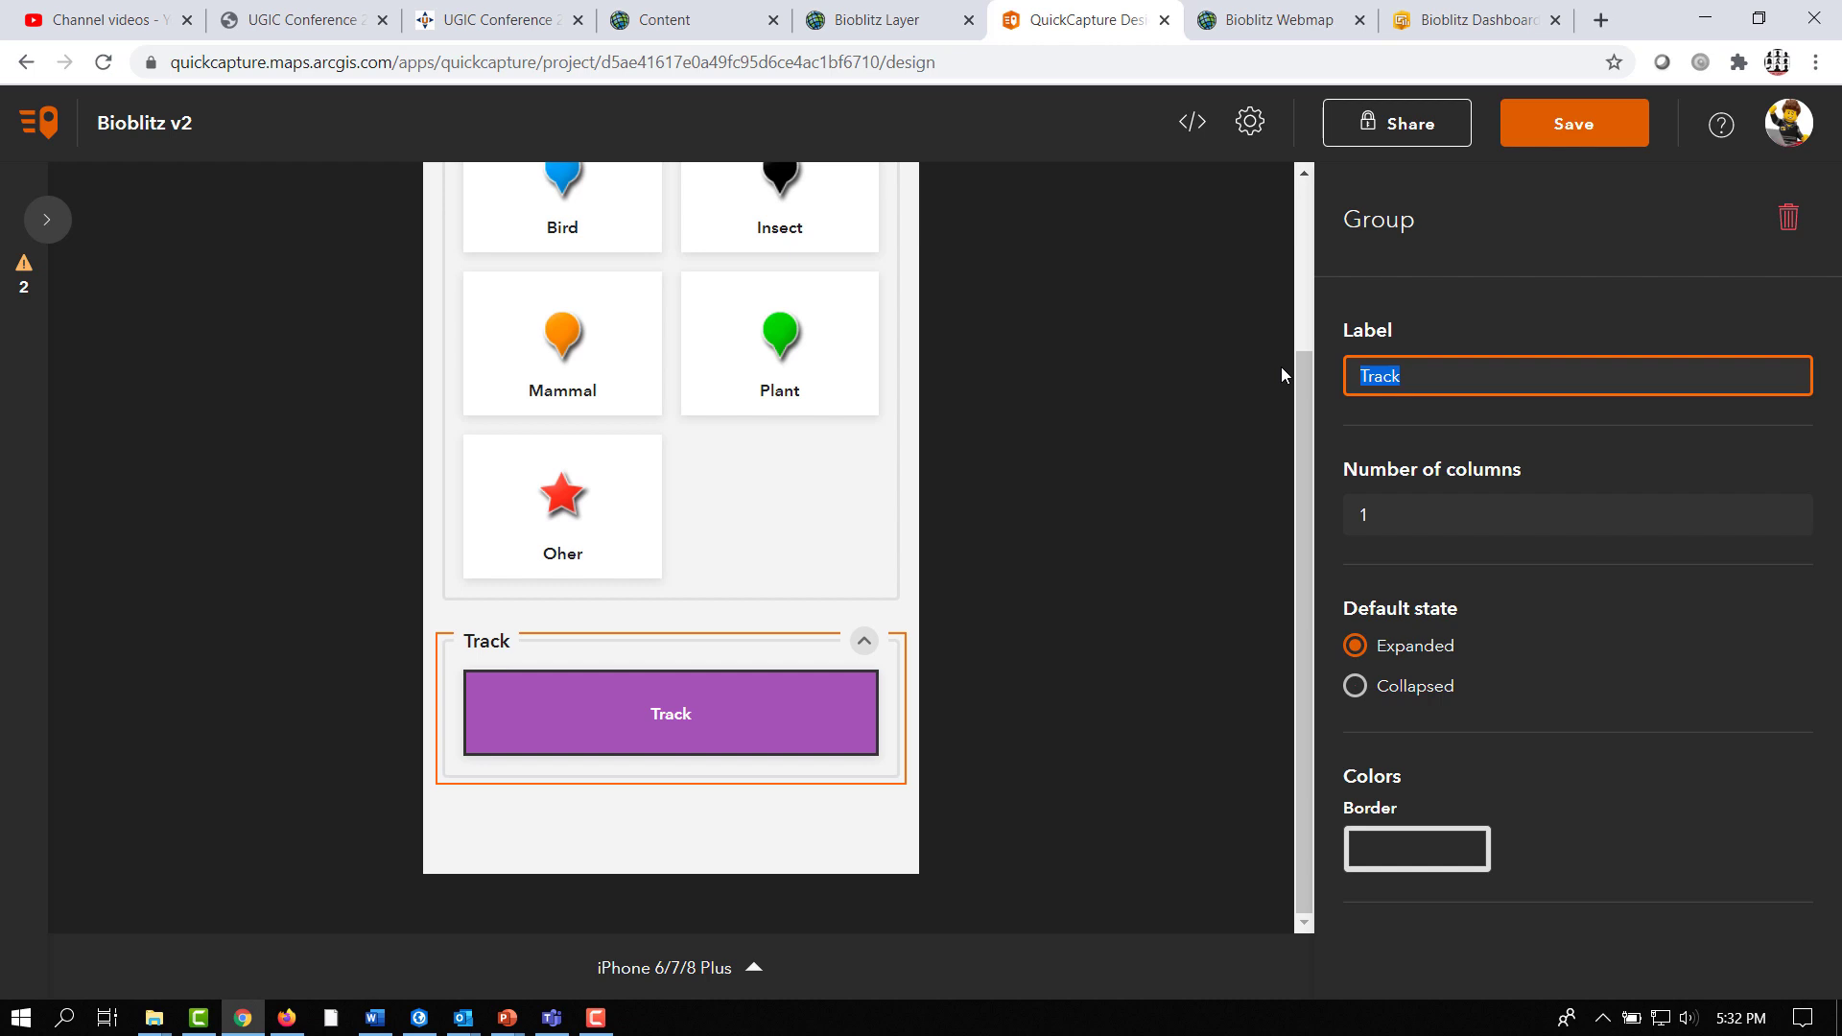
pyautogui.press('BackSpace')
pyautogui.click(1052, 586)
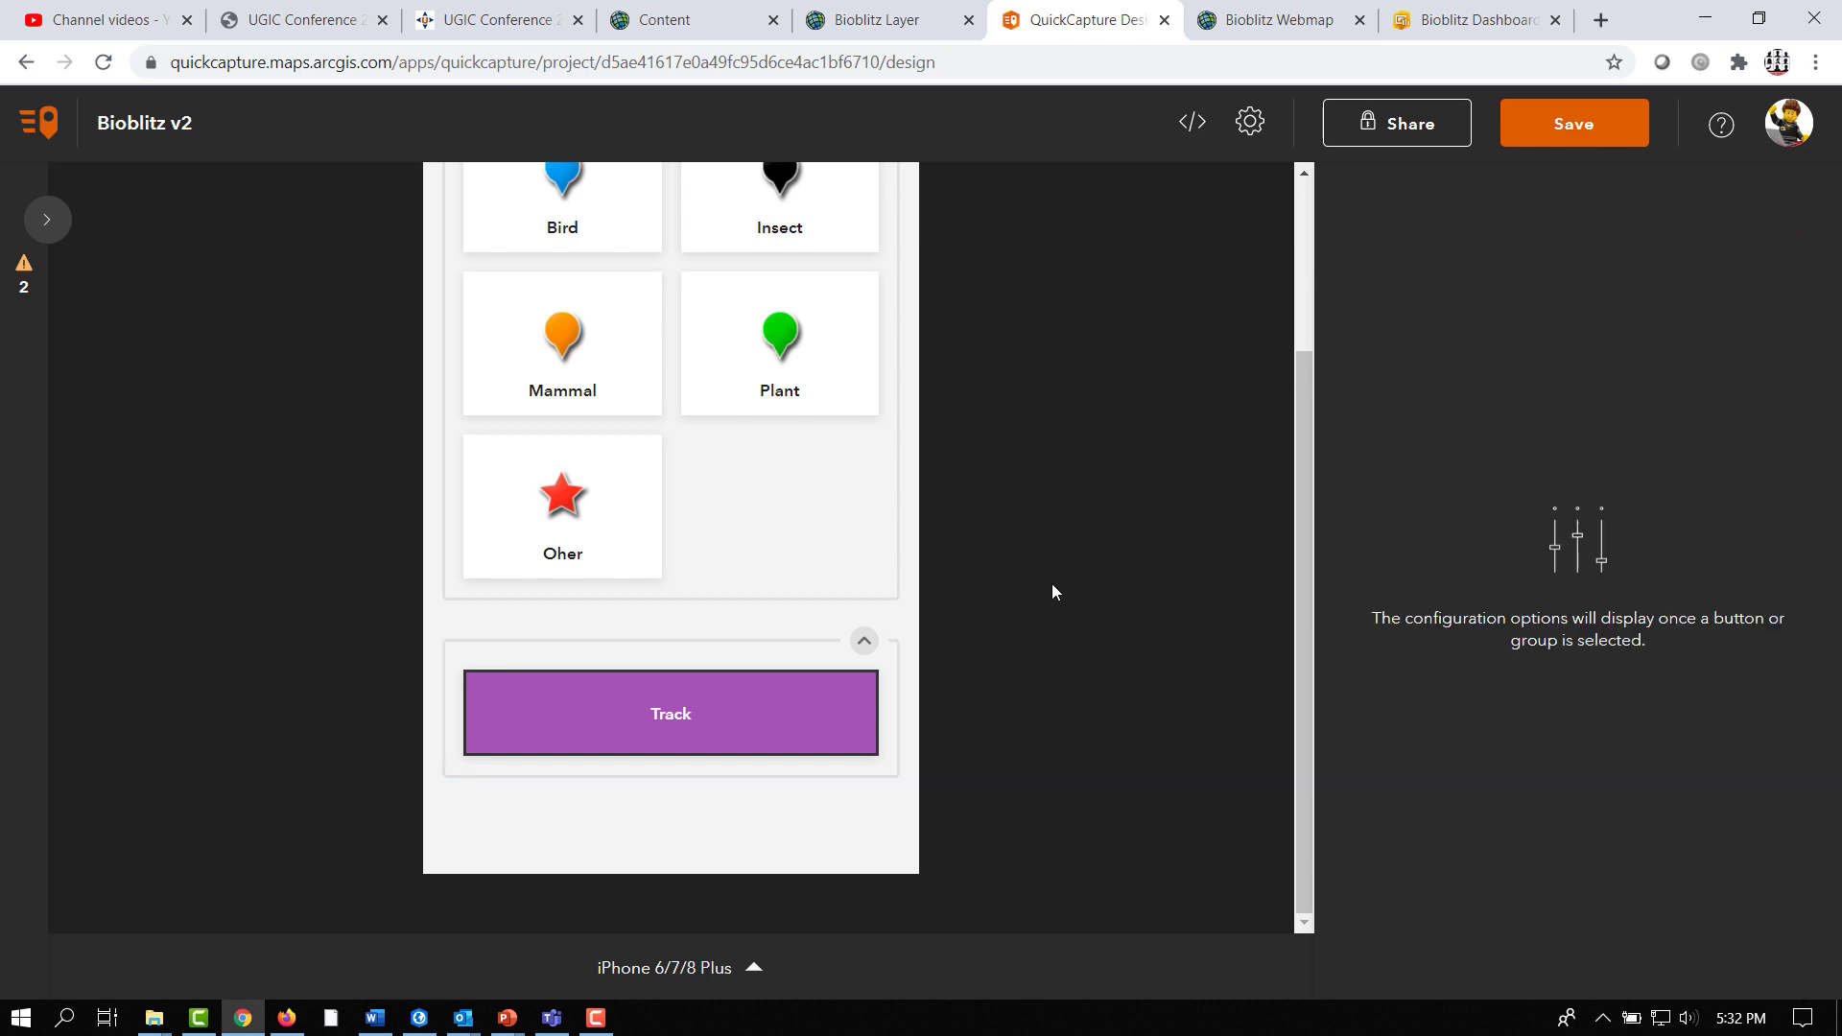
pyautogui.click(614, 733)
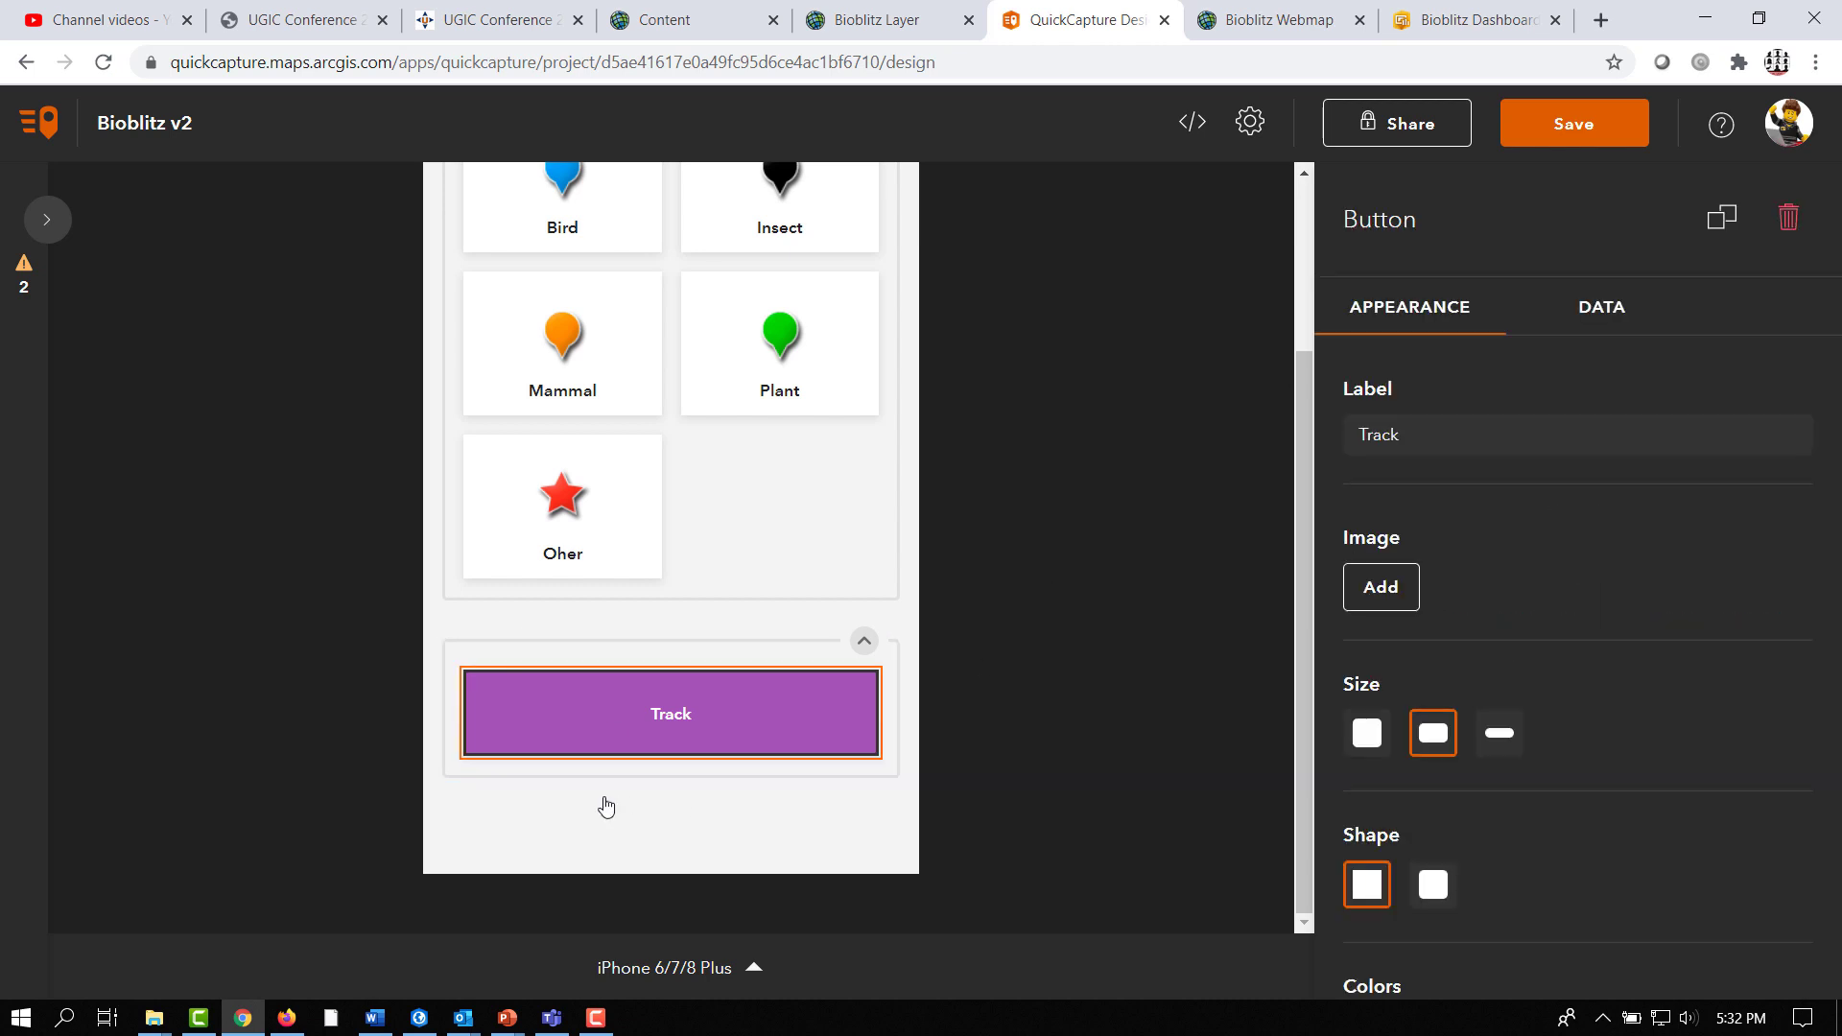
# - Reorder the Observations buttons by moving Plant to the first place and Insect ahead of it
pyautogui.scroll(3, 637, 707)
pyautogui.click(588, 394)
pyautogui.click(729, 417)
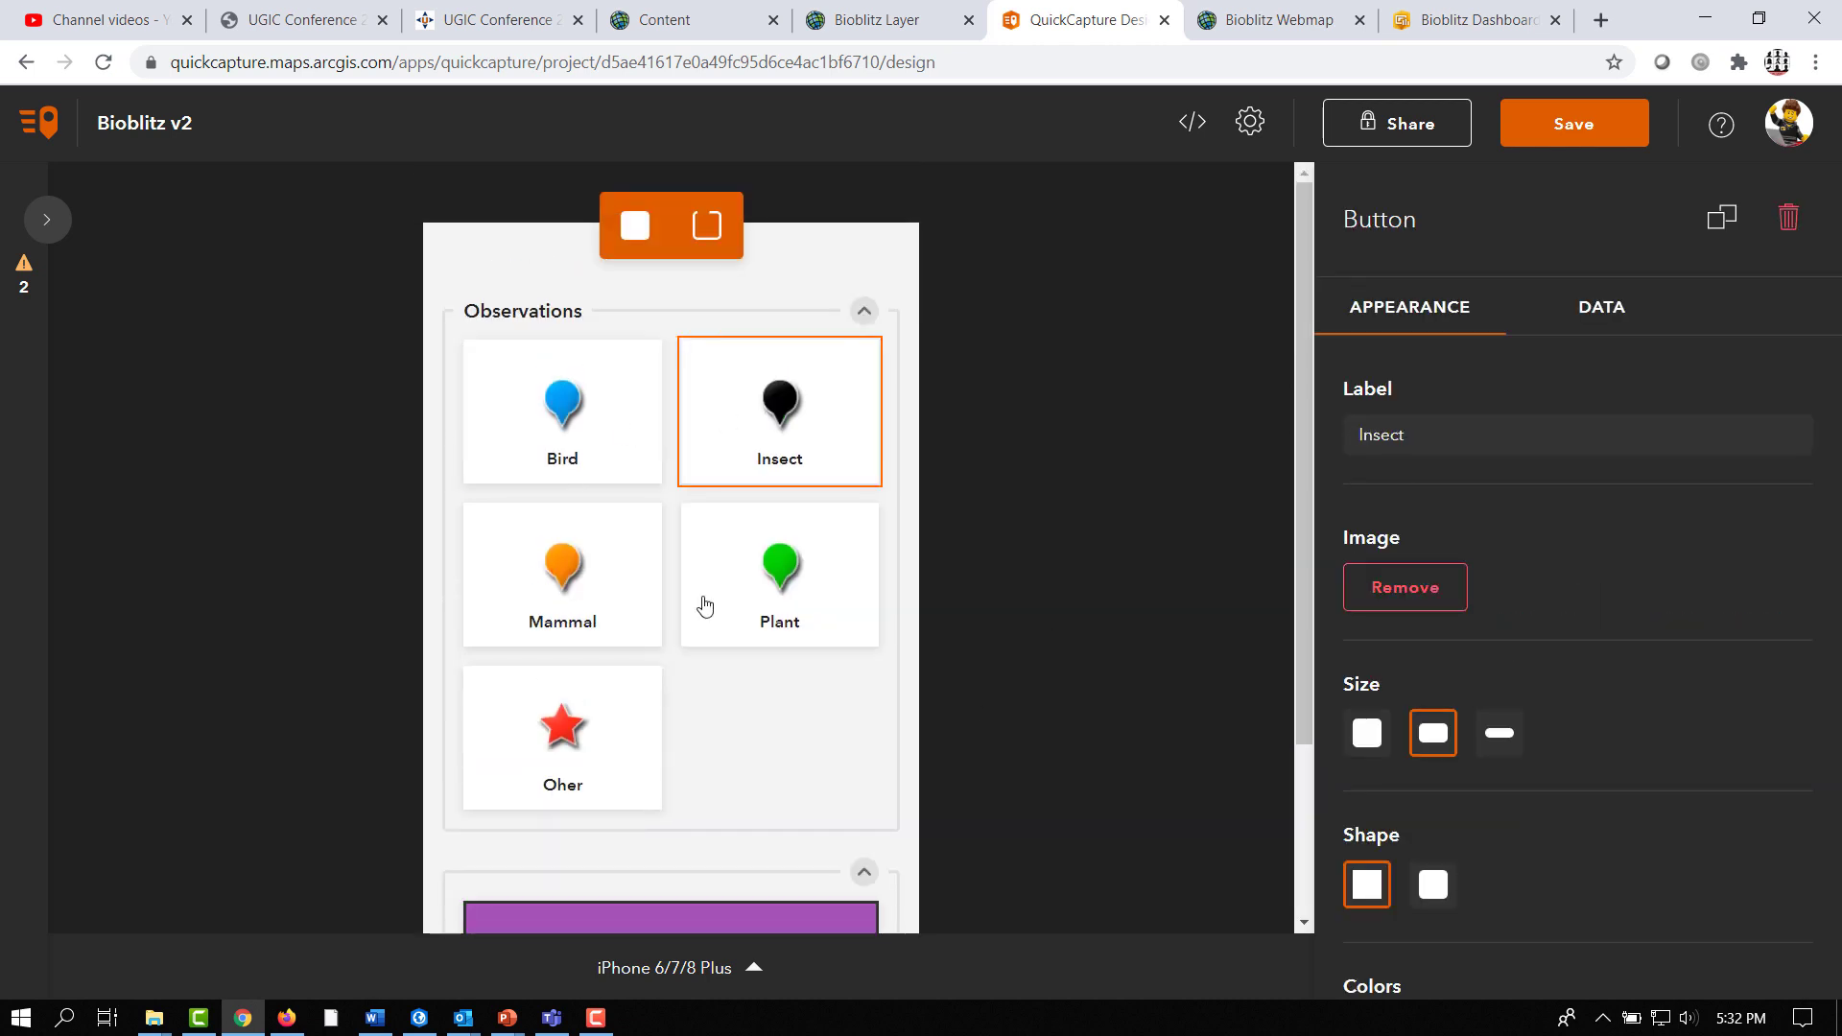
pyautogui.moveTo(738, 611); pyautogui.dragTo(623, 439)
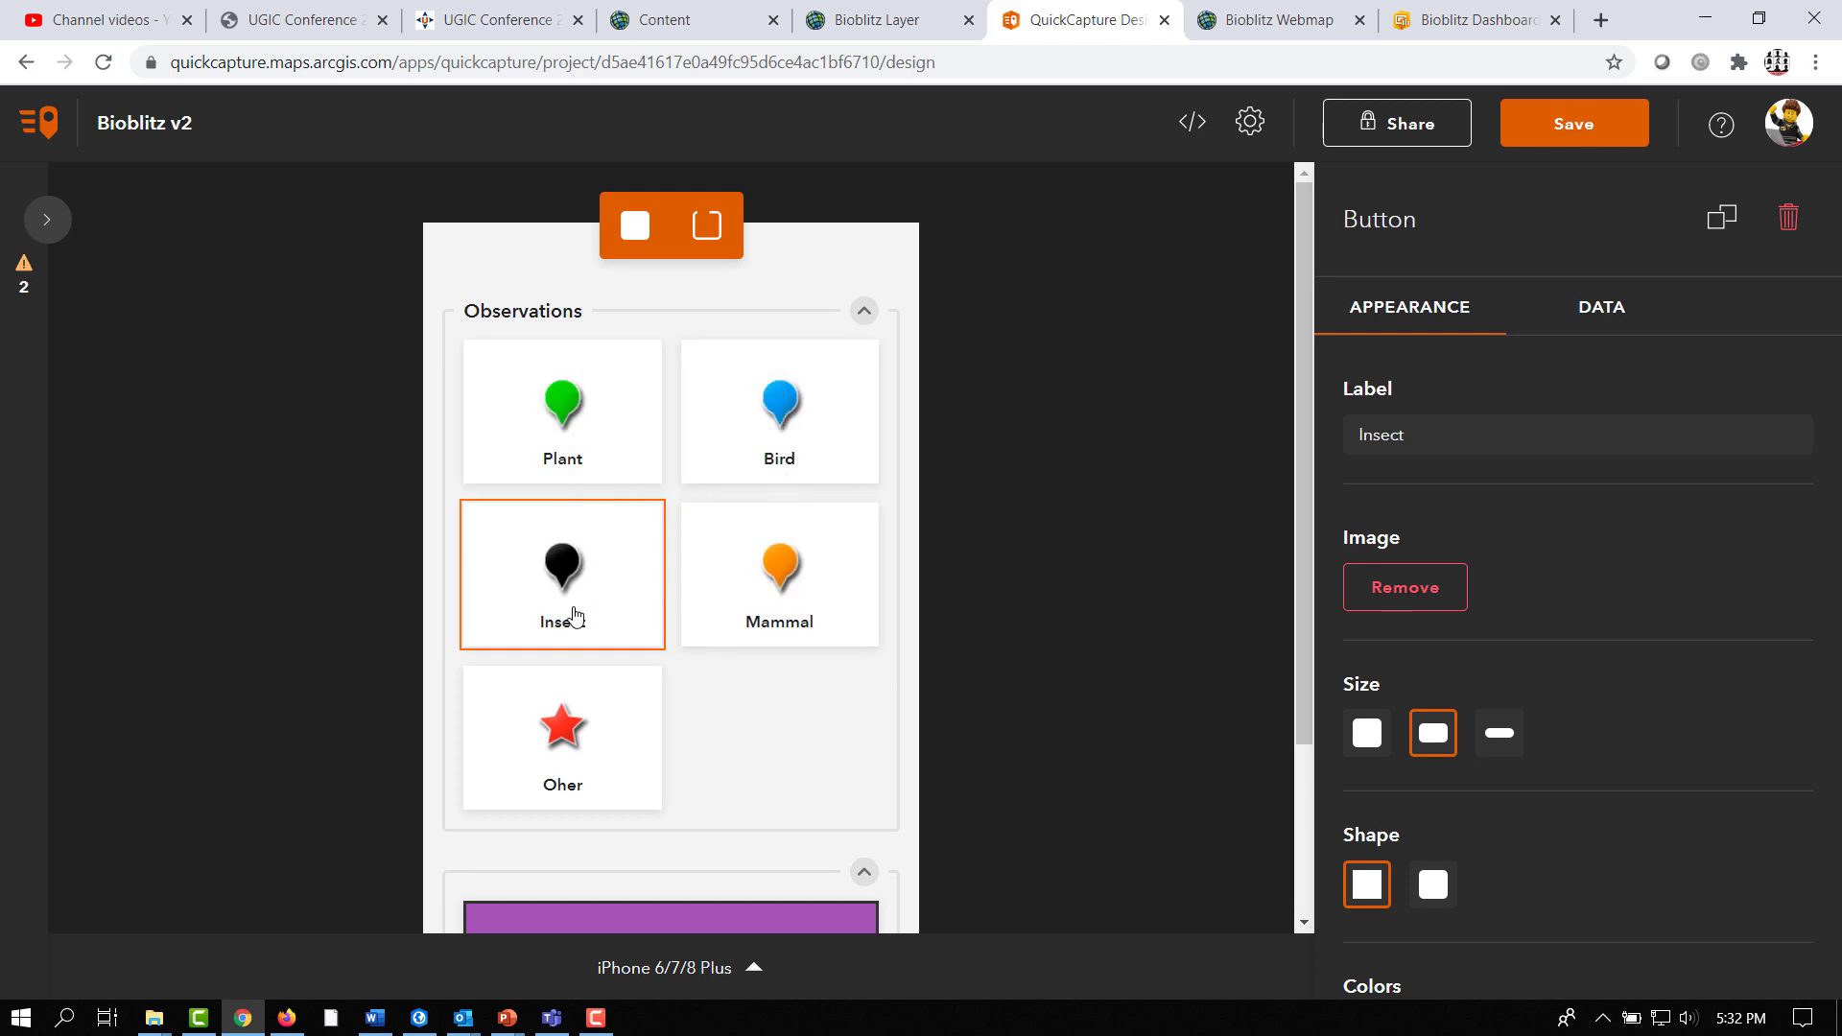
pyautogui.moveTo(575, 615); pyautogui.dragTo(672, 427)
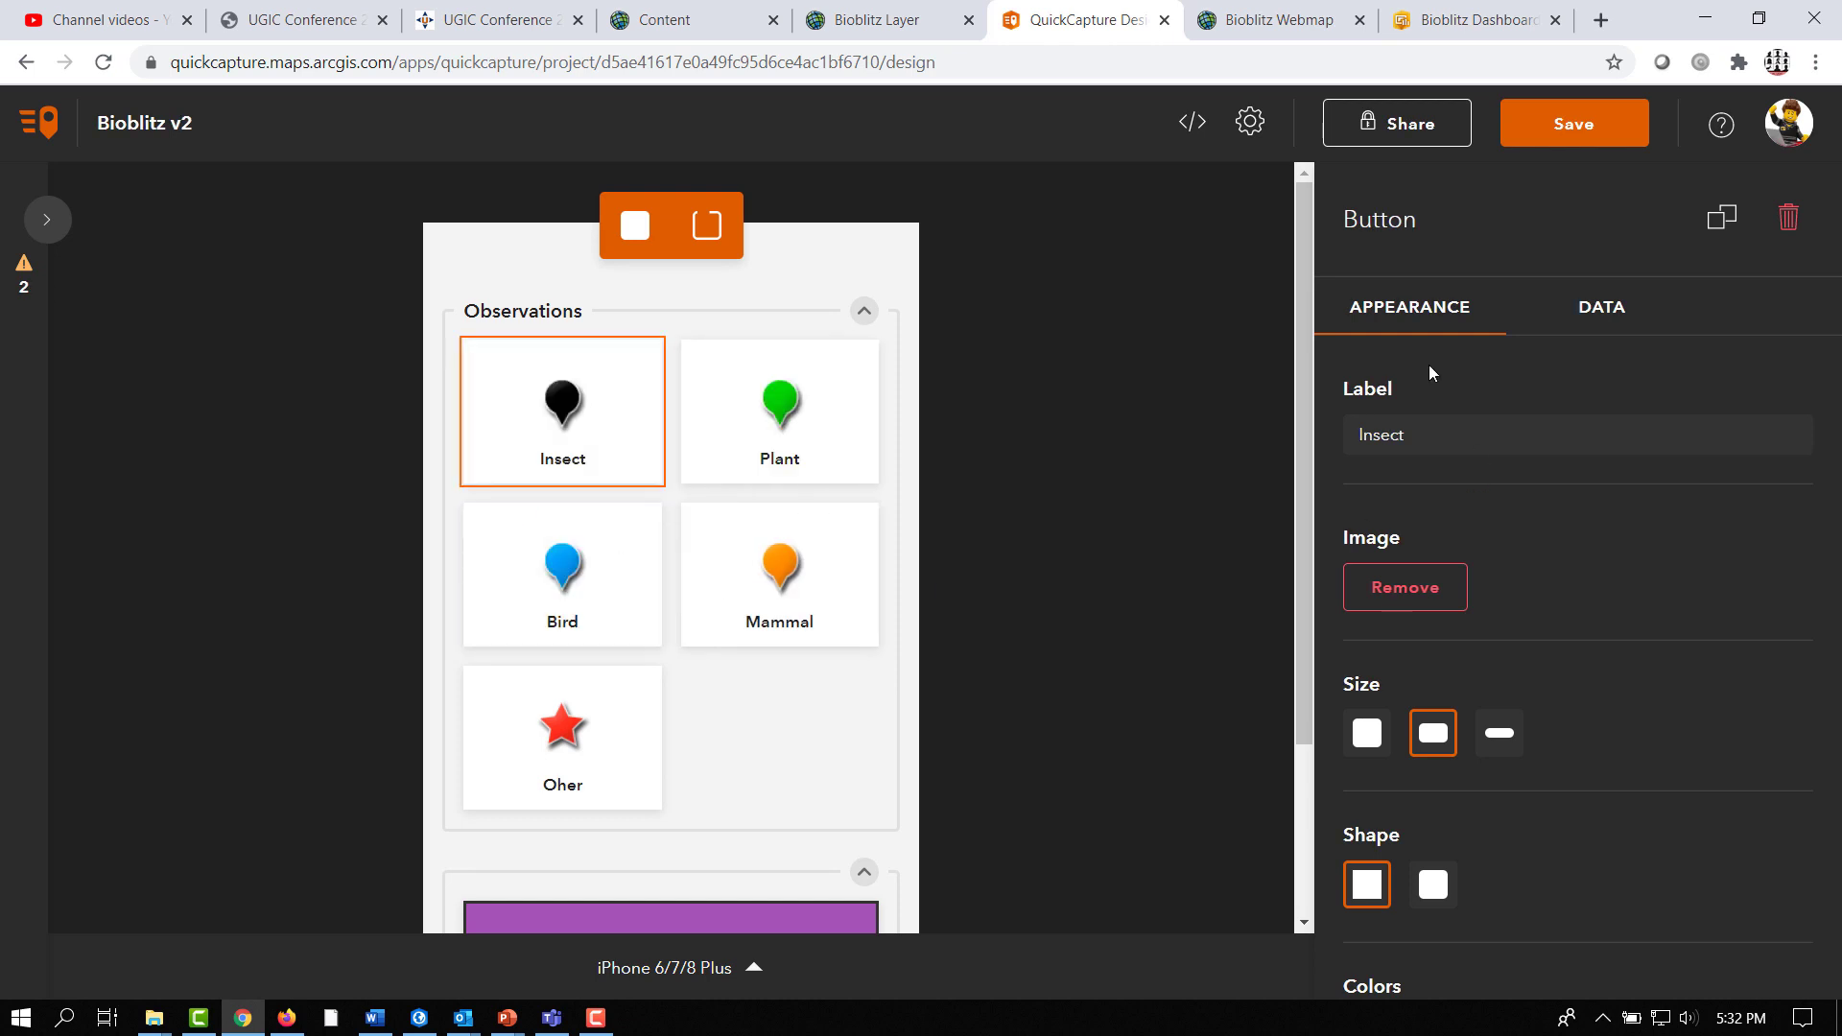
# - Select all five Observations buttons, try the large and small sizes, restore the medium size and apply the rounded-corner shape
pyautogui.keyDown('ctrl'); pyautogui.click(759, 434); pyautogui.keyUp('ctrl')
pyautogui.keyDown('ctrl'); pyautogui.click(555, 604); pyautogui.keyUp('ctrl')
pyautogui.keyDown('ctrl'); pyautogui.click(744, 614); pyautogui.keyUp('ctrl')
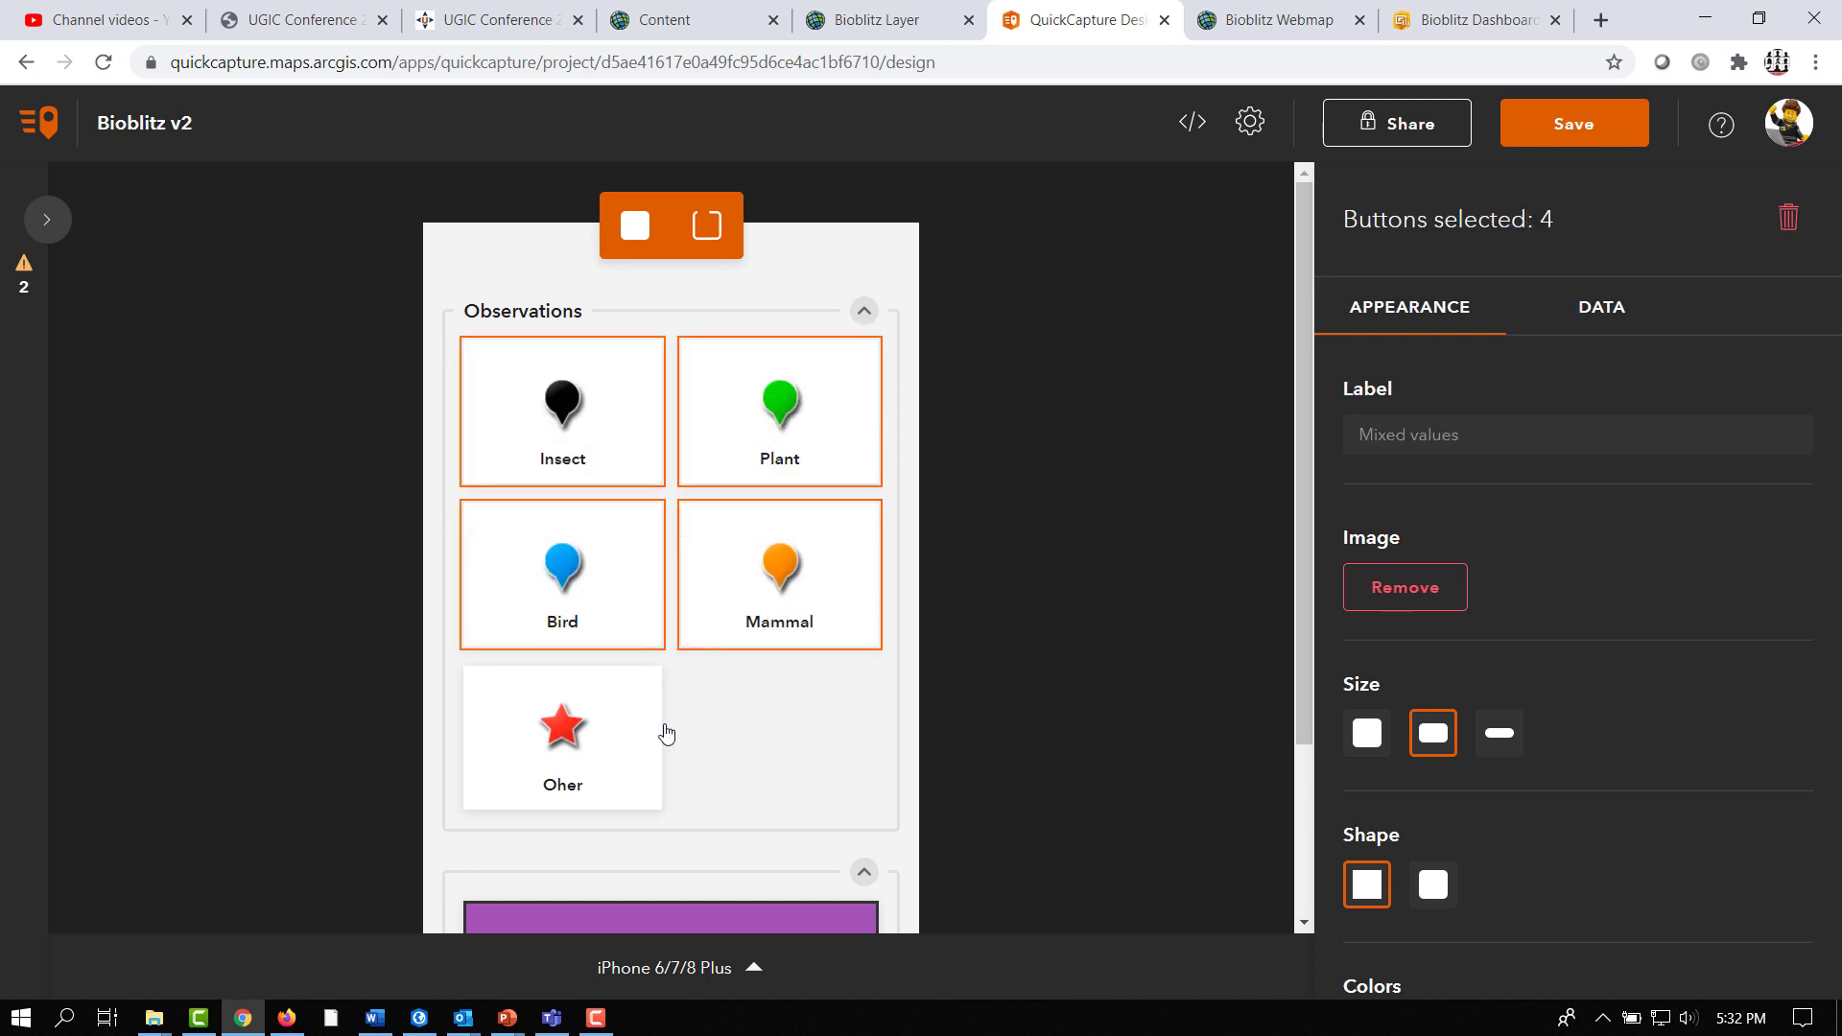
pyautogui.keyDown('ctrl'); pyautogui.click(556, 767); pyautogui.keyUp('ctrl')
pyautogui.scroll(-2, 1427, 635)
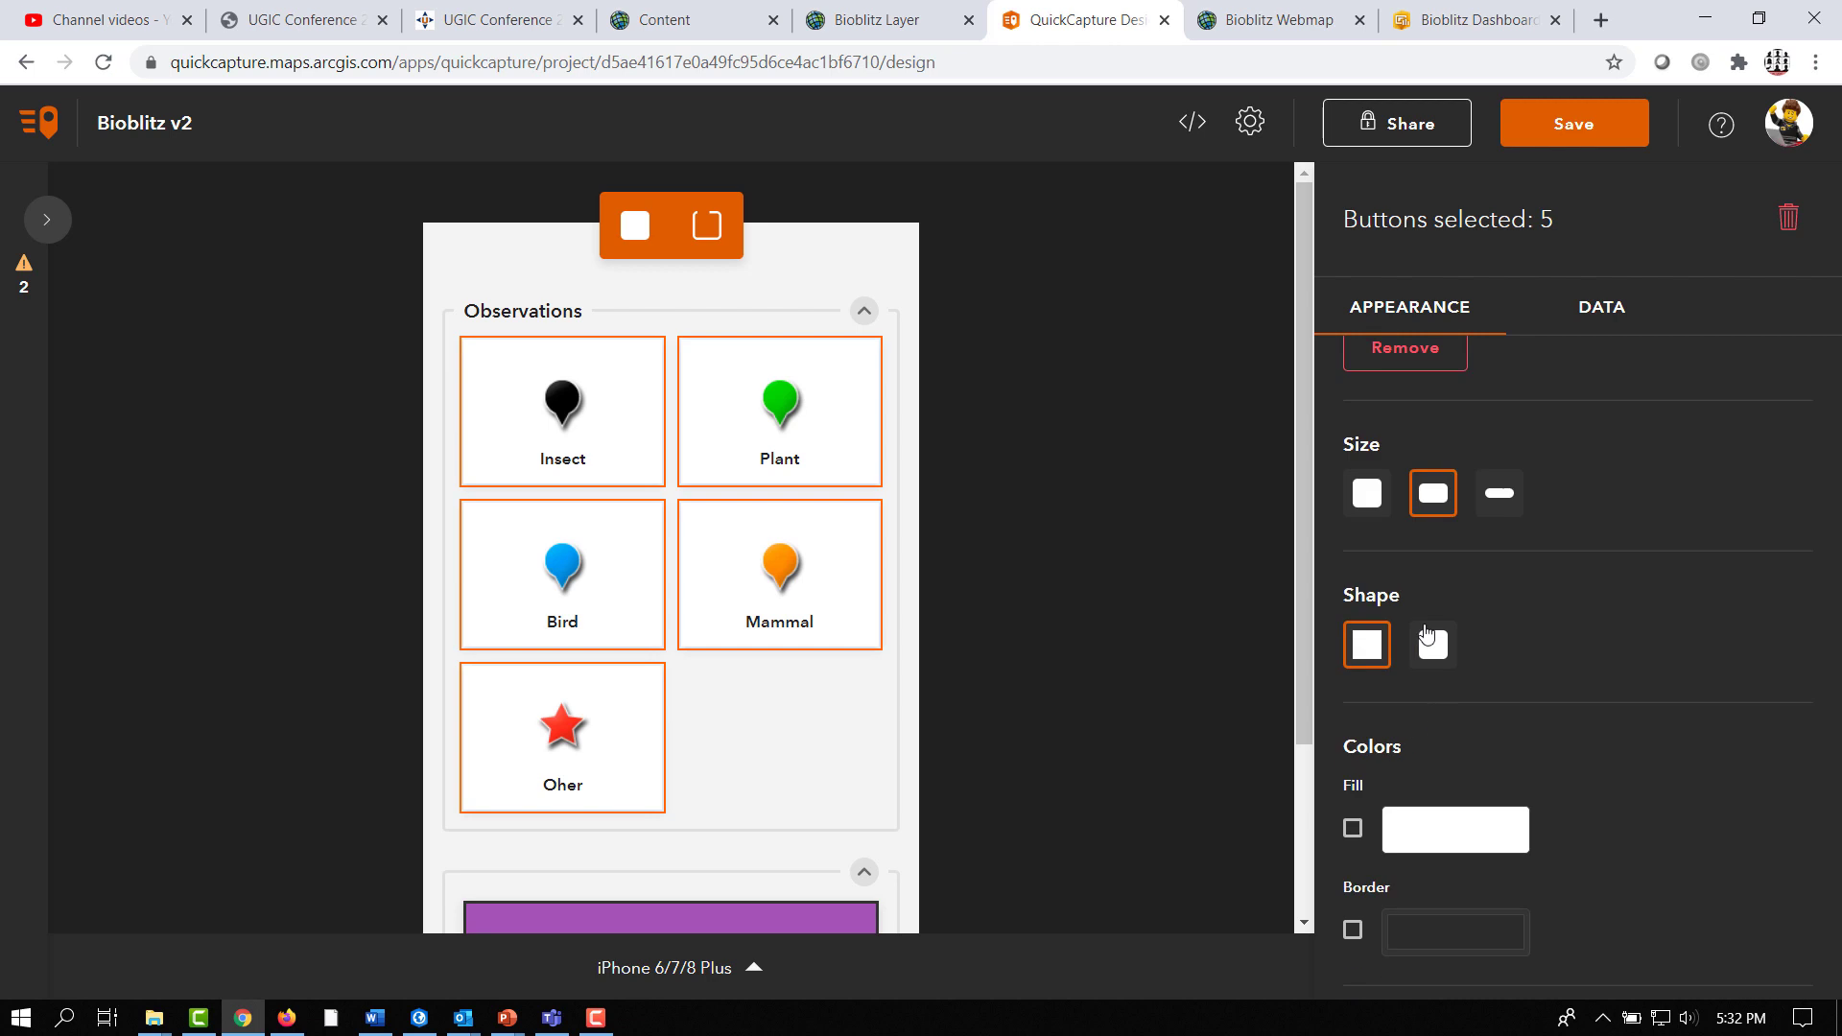
pyautogui.click(1369, 494)
pyautogui.click(1499, 495)
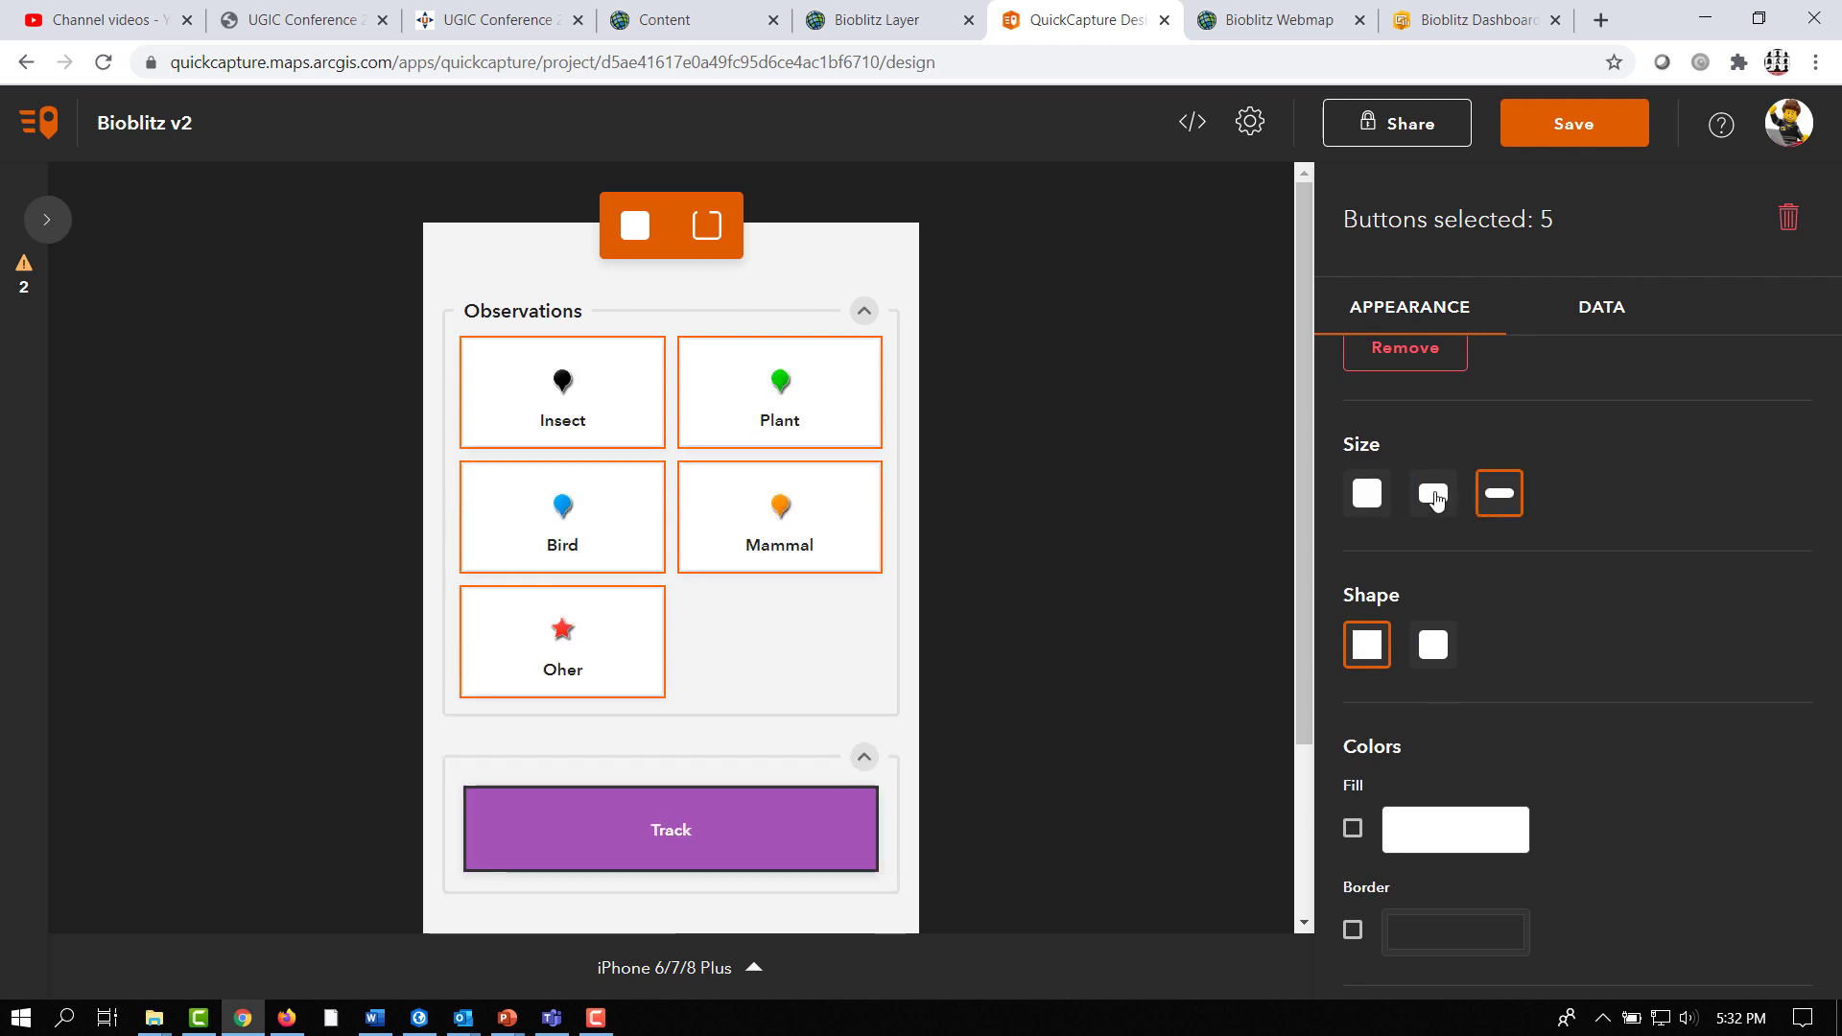
pyautogui.click(1433, 495)
pyautogui.click(1420, 660)
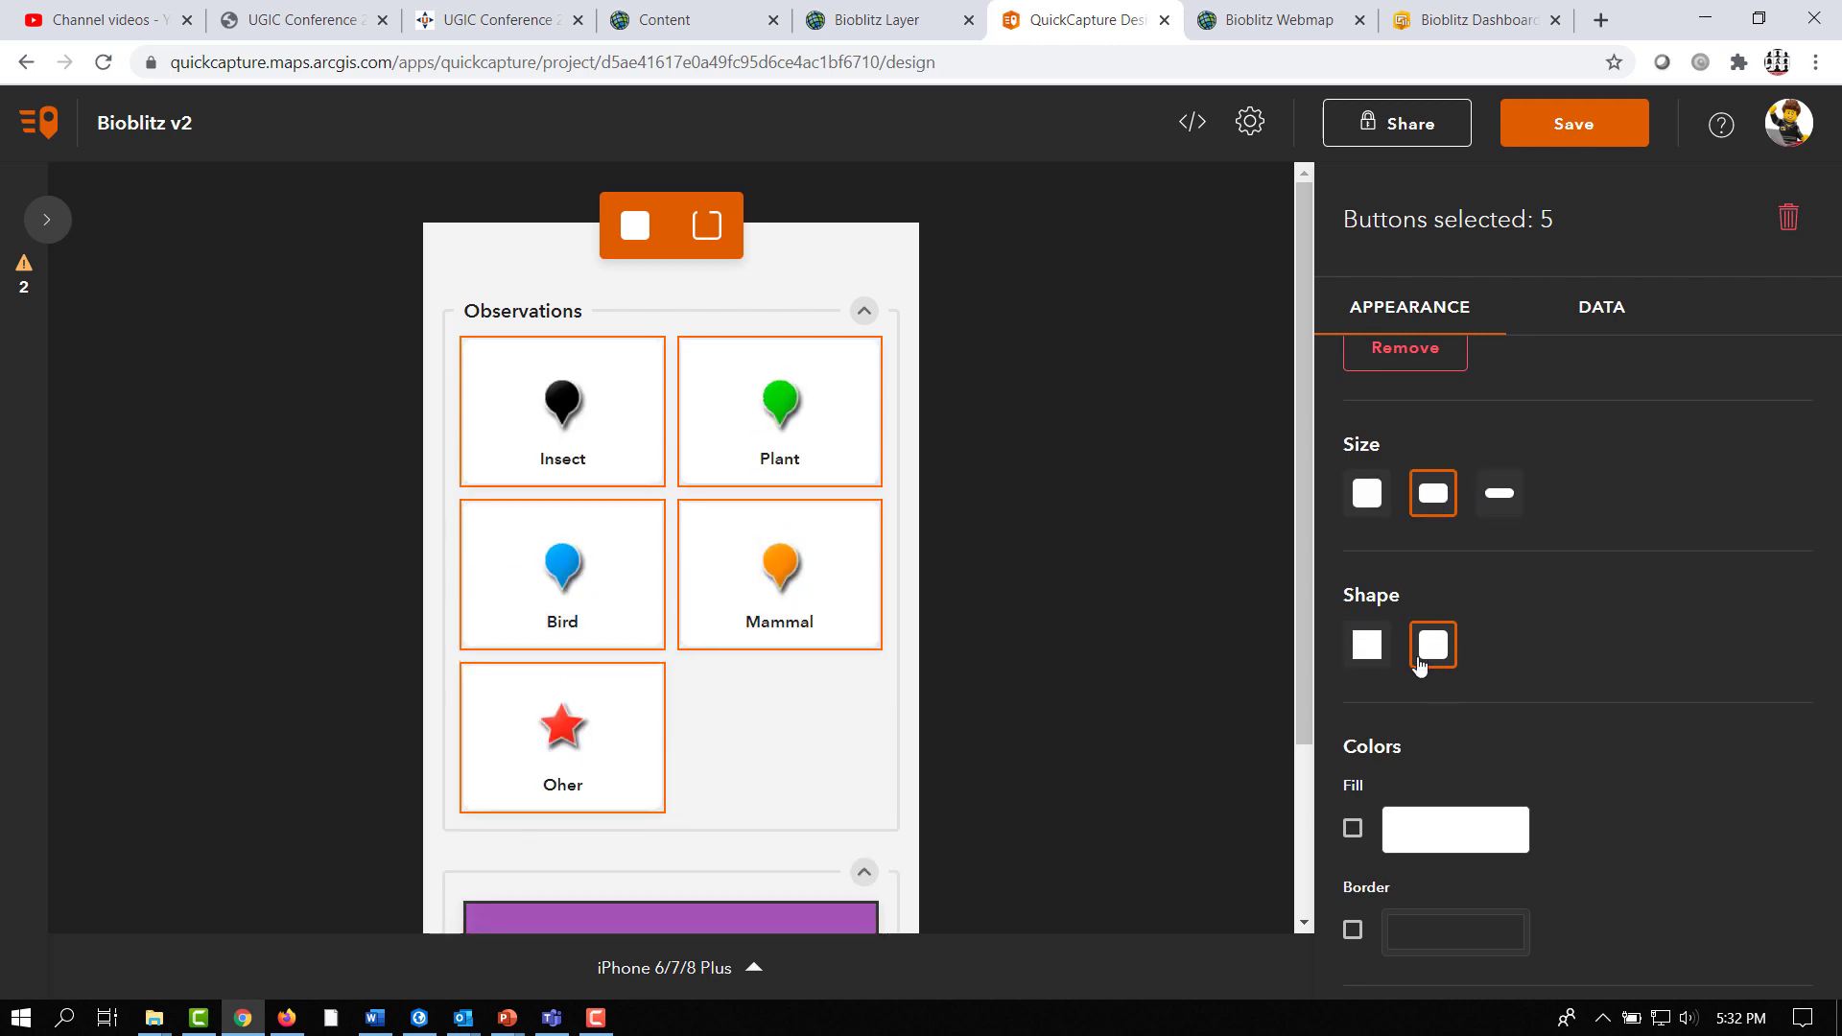
pyautogui.click(1367, 645)
pyautogui.click(1432, 643)
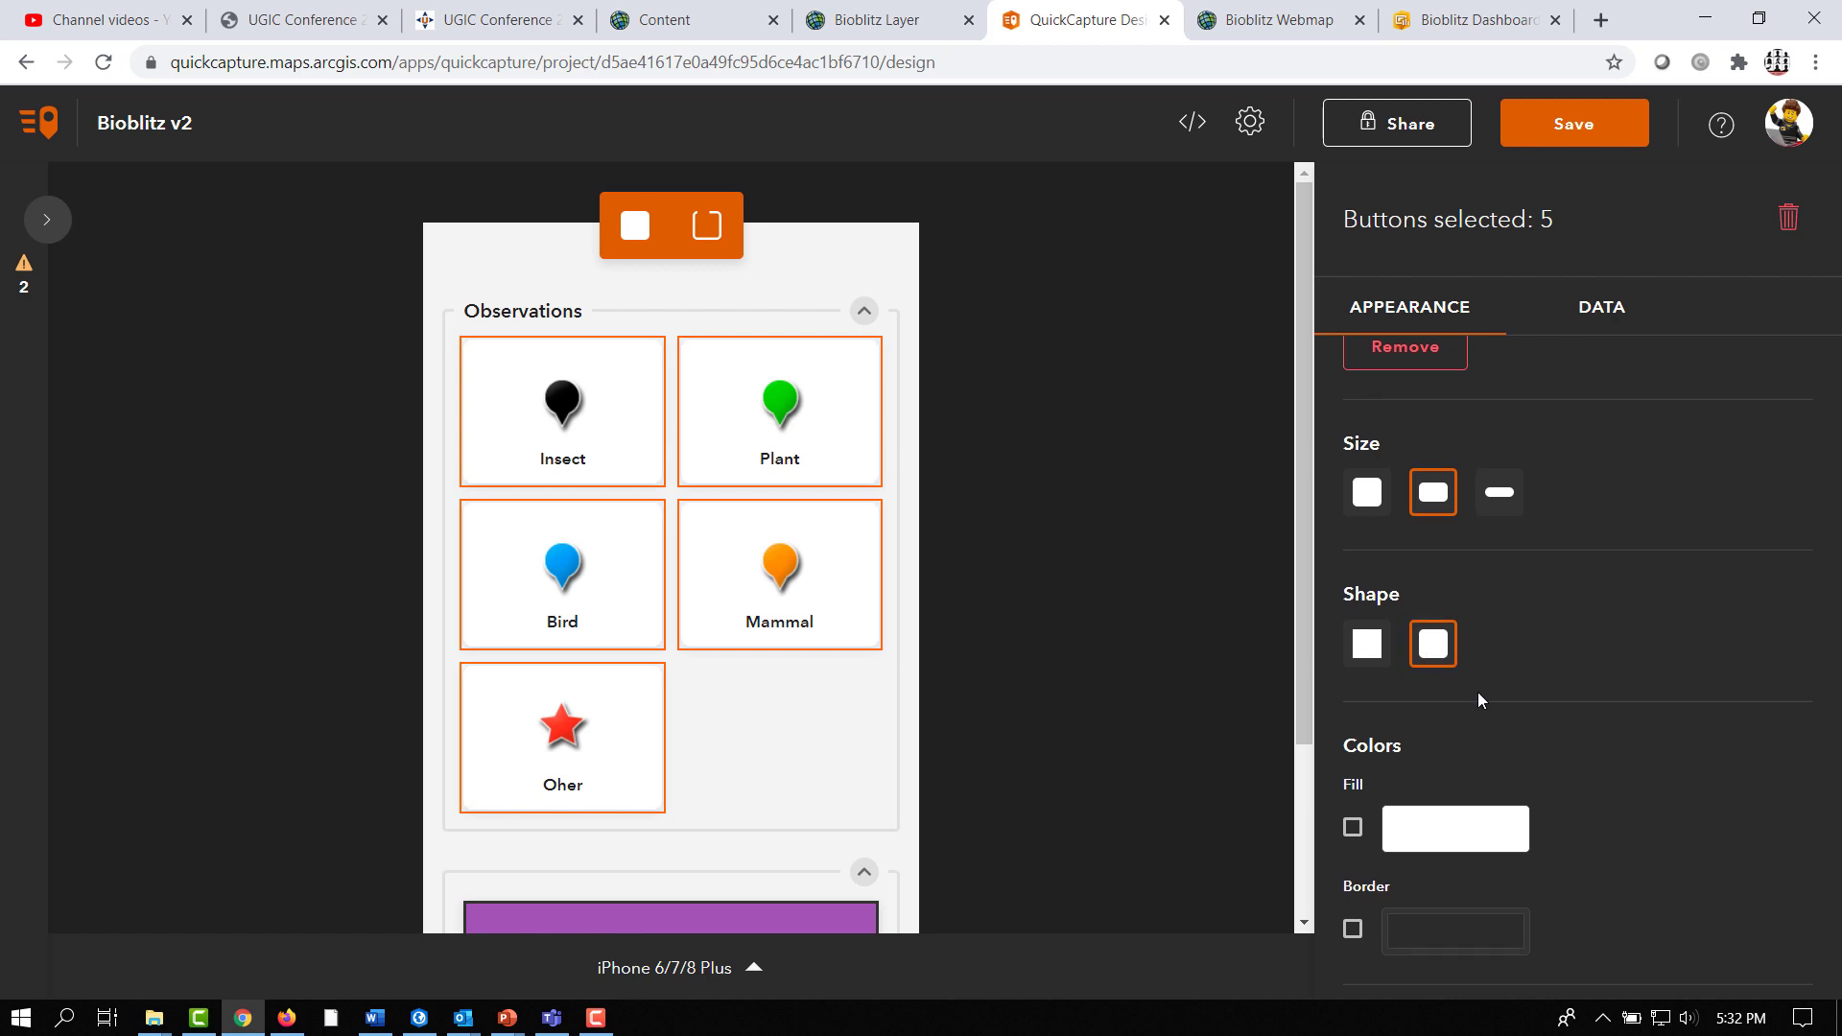
# - Enable the border and fill on the five selected Observations buttons and set the fill to light grey DFDFDF
pyautogui.scroll(-1, 1391, 863)
pyautogui.click(1355, 912)
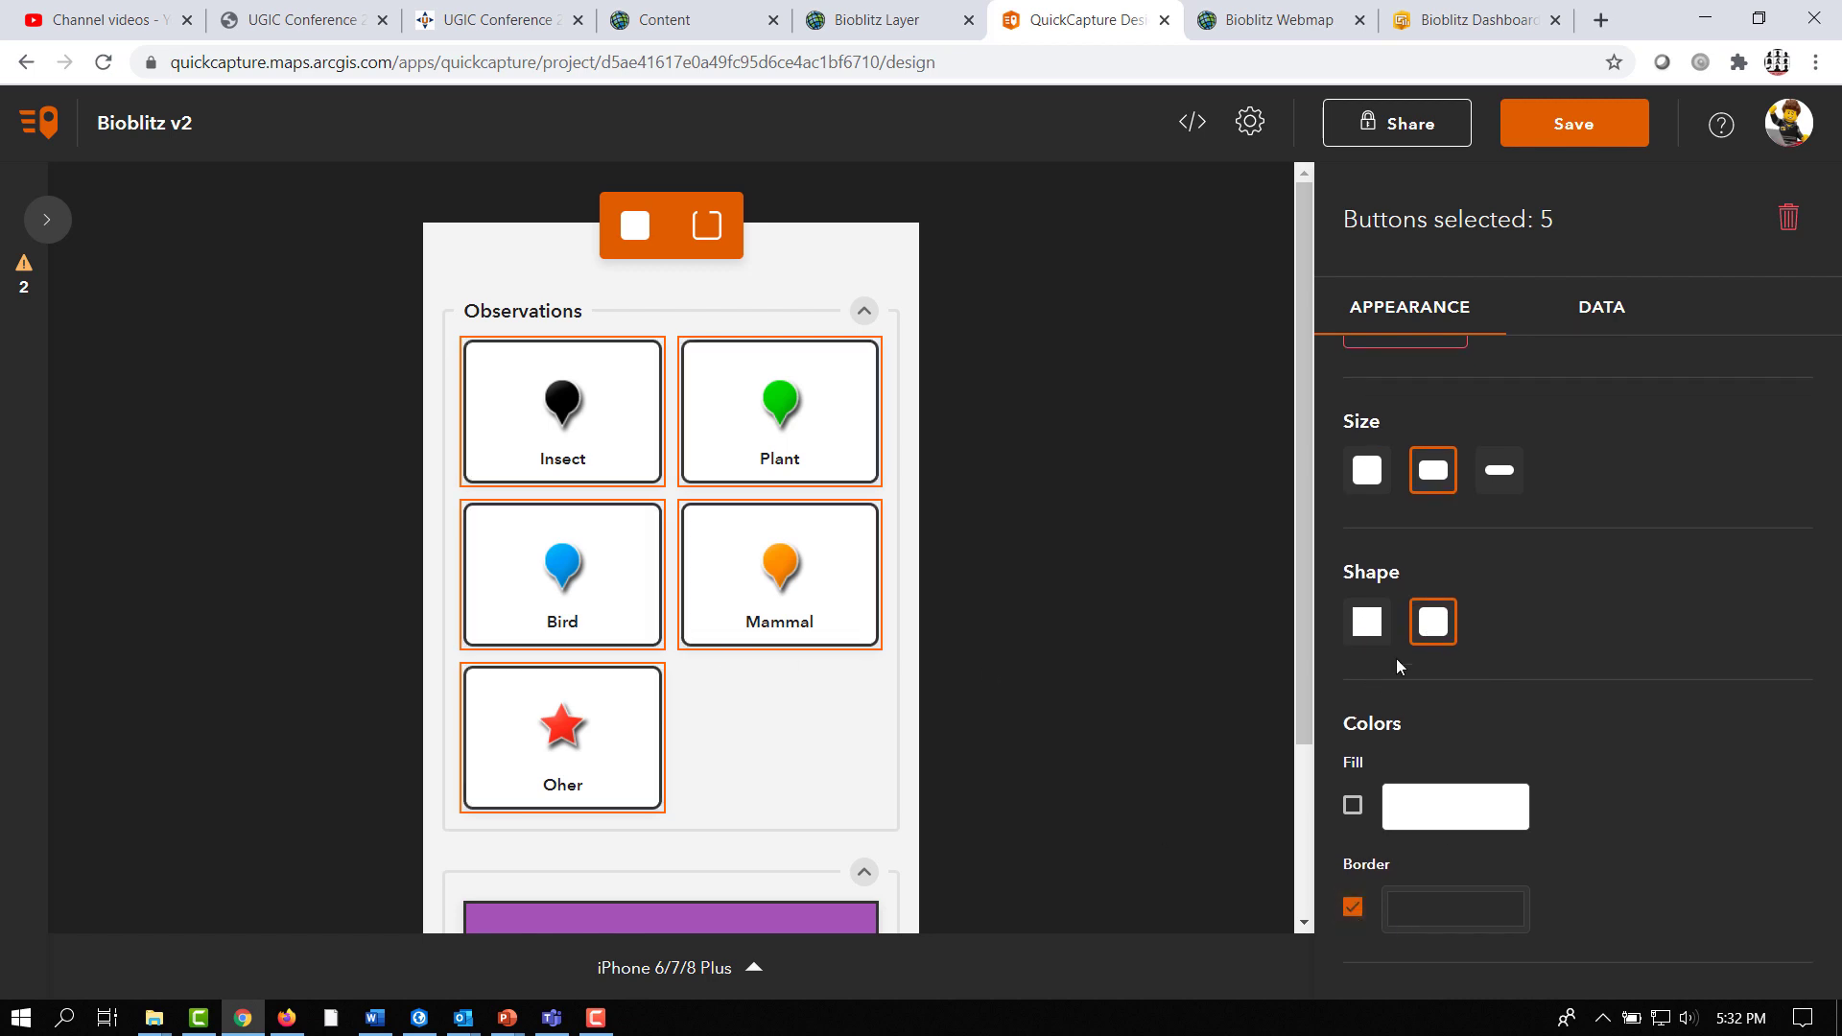
pyautogui.click(1353, 806)
pyautogui.click(1427, 821)
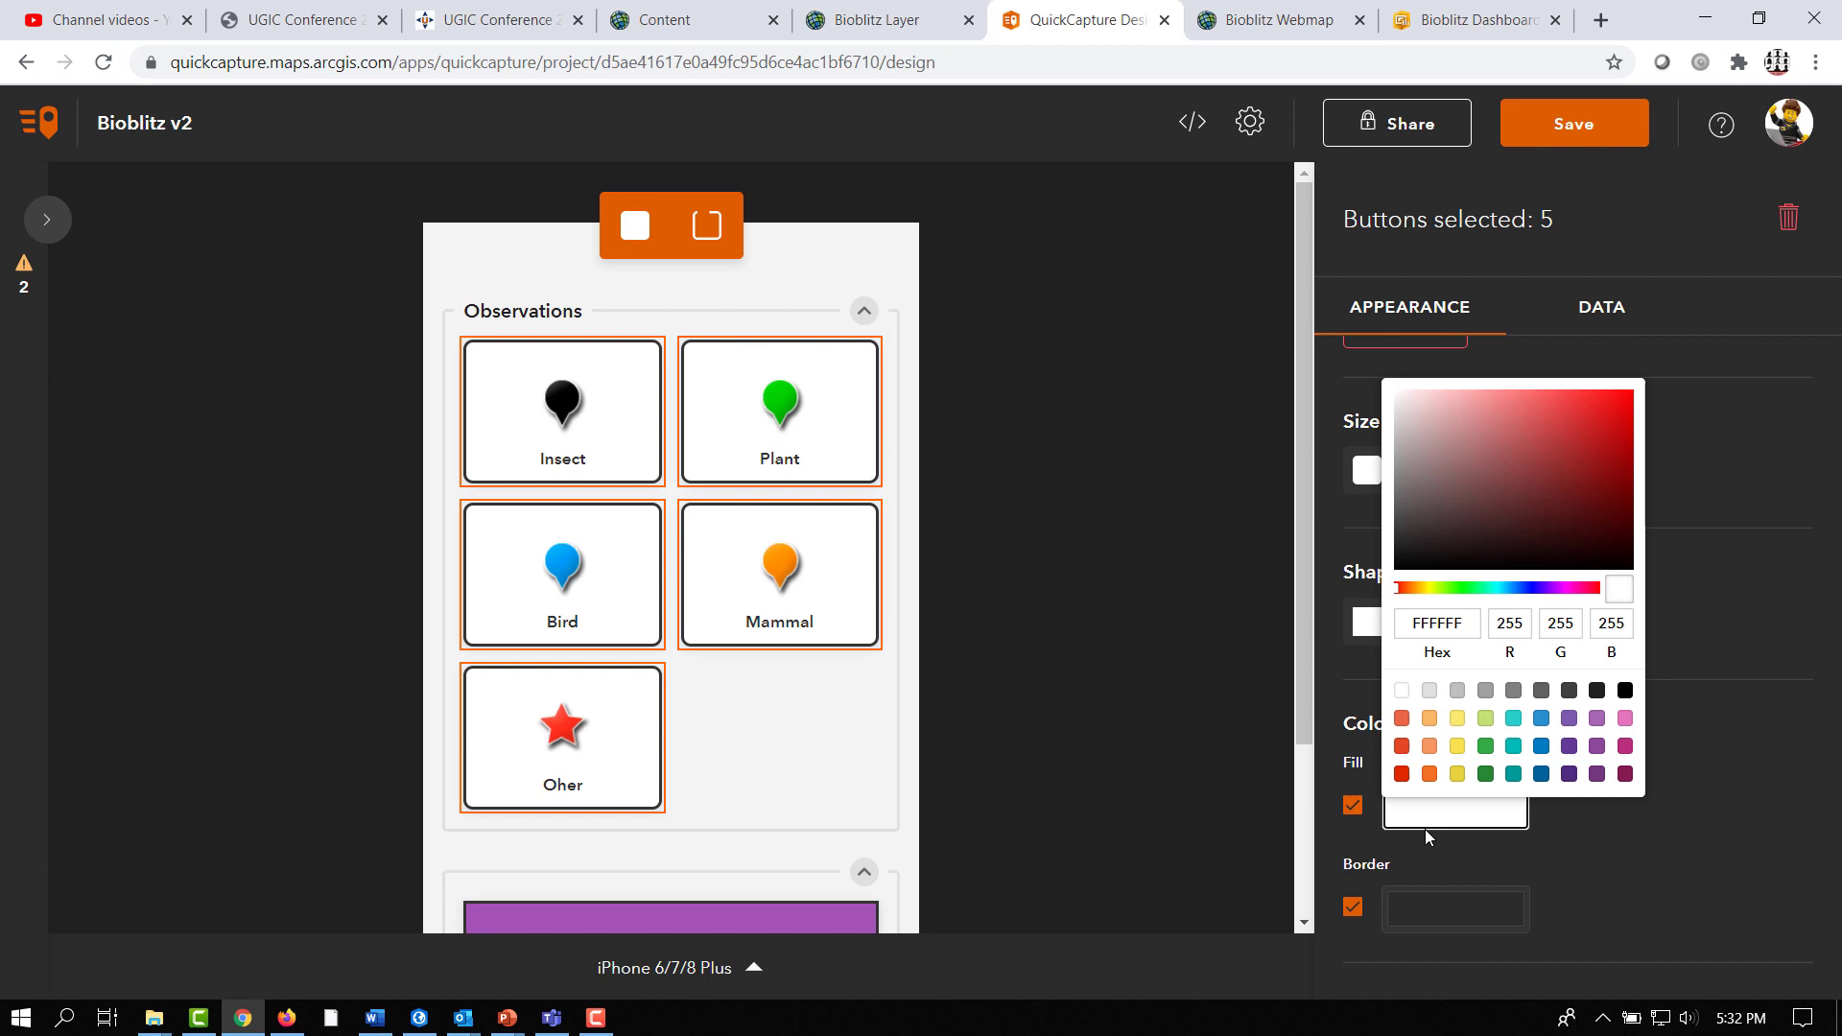
pyautogui.click(1429, 692)
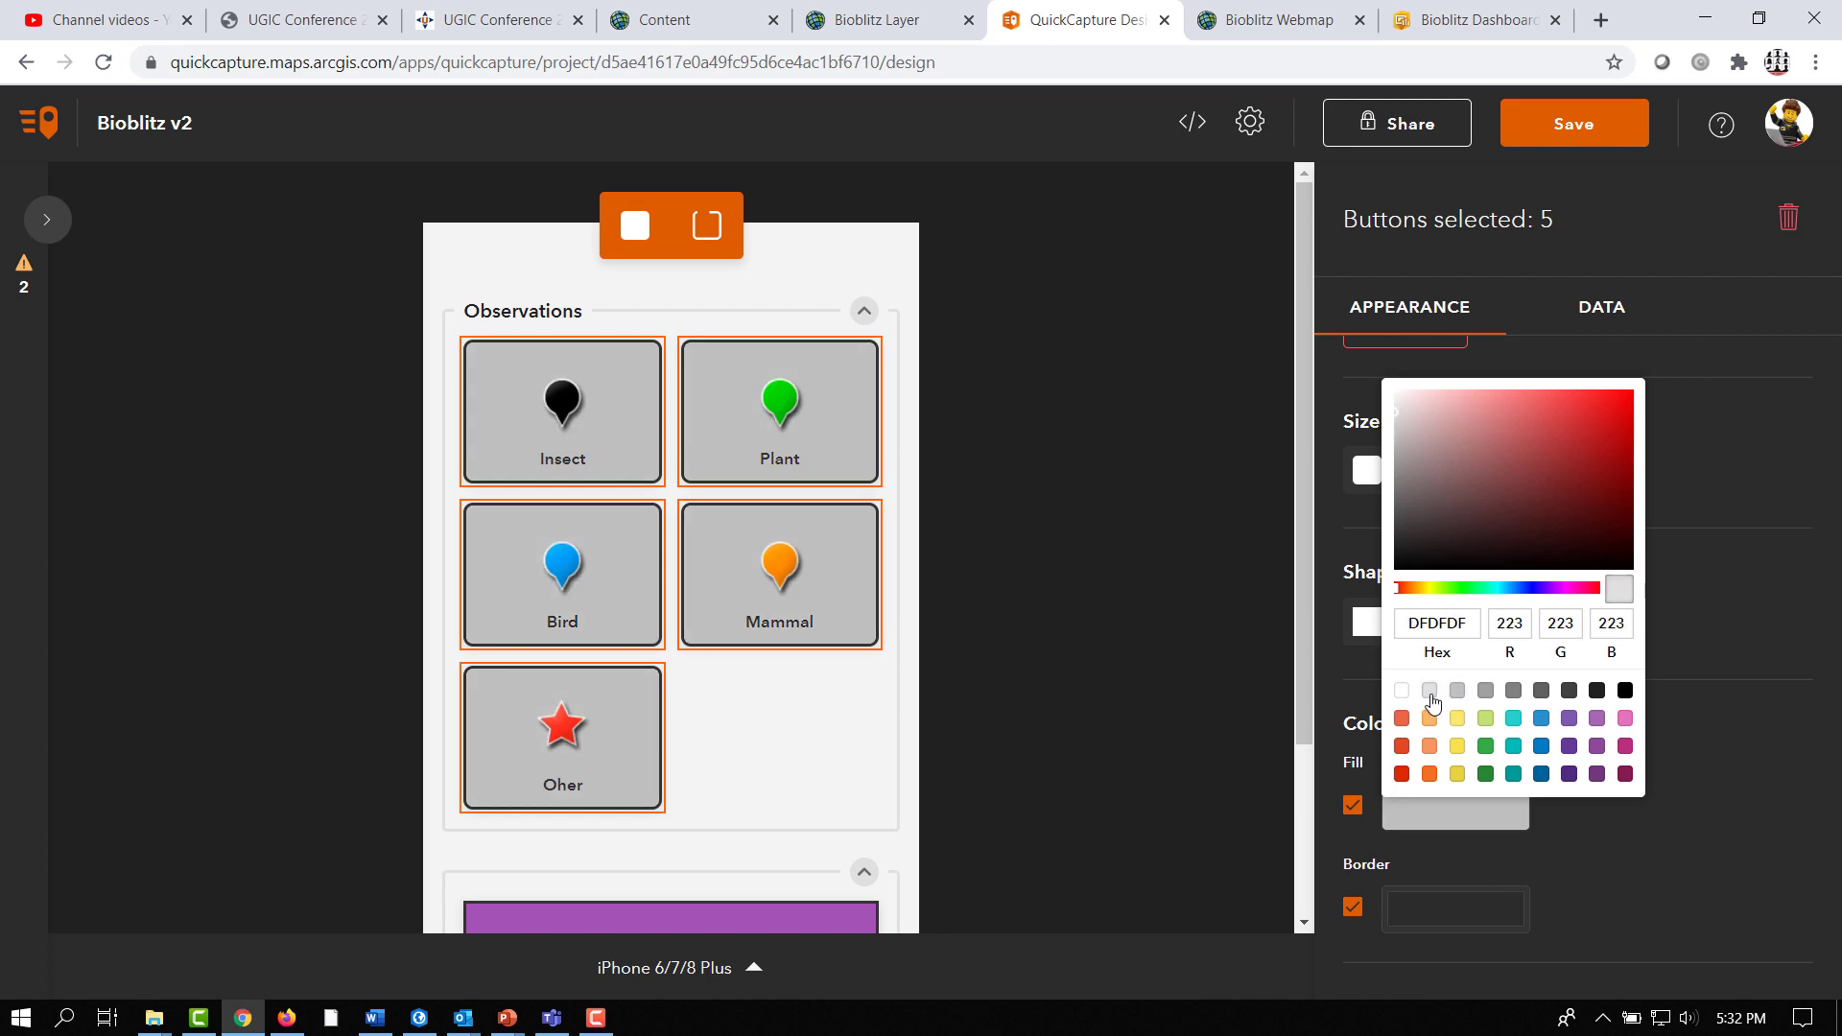
pyautogui.click(1783, 646)
pyautogui.scroll(3, 1708, 608)
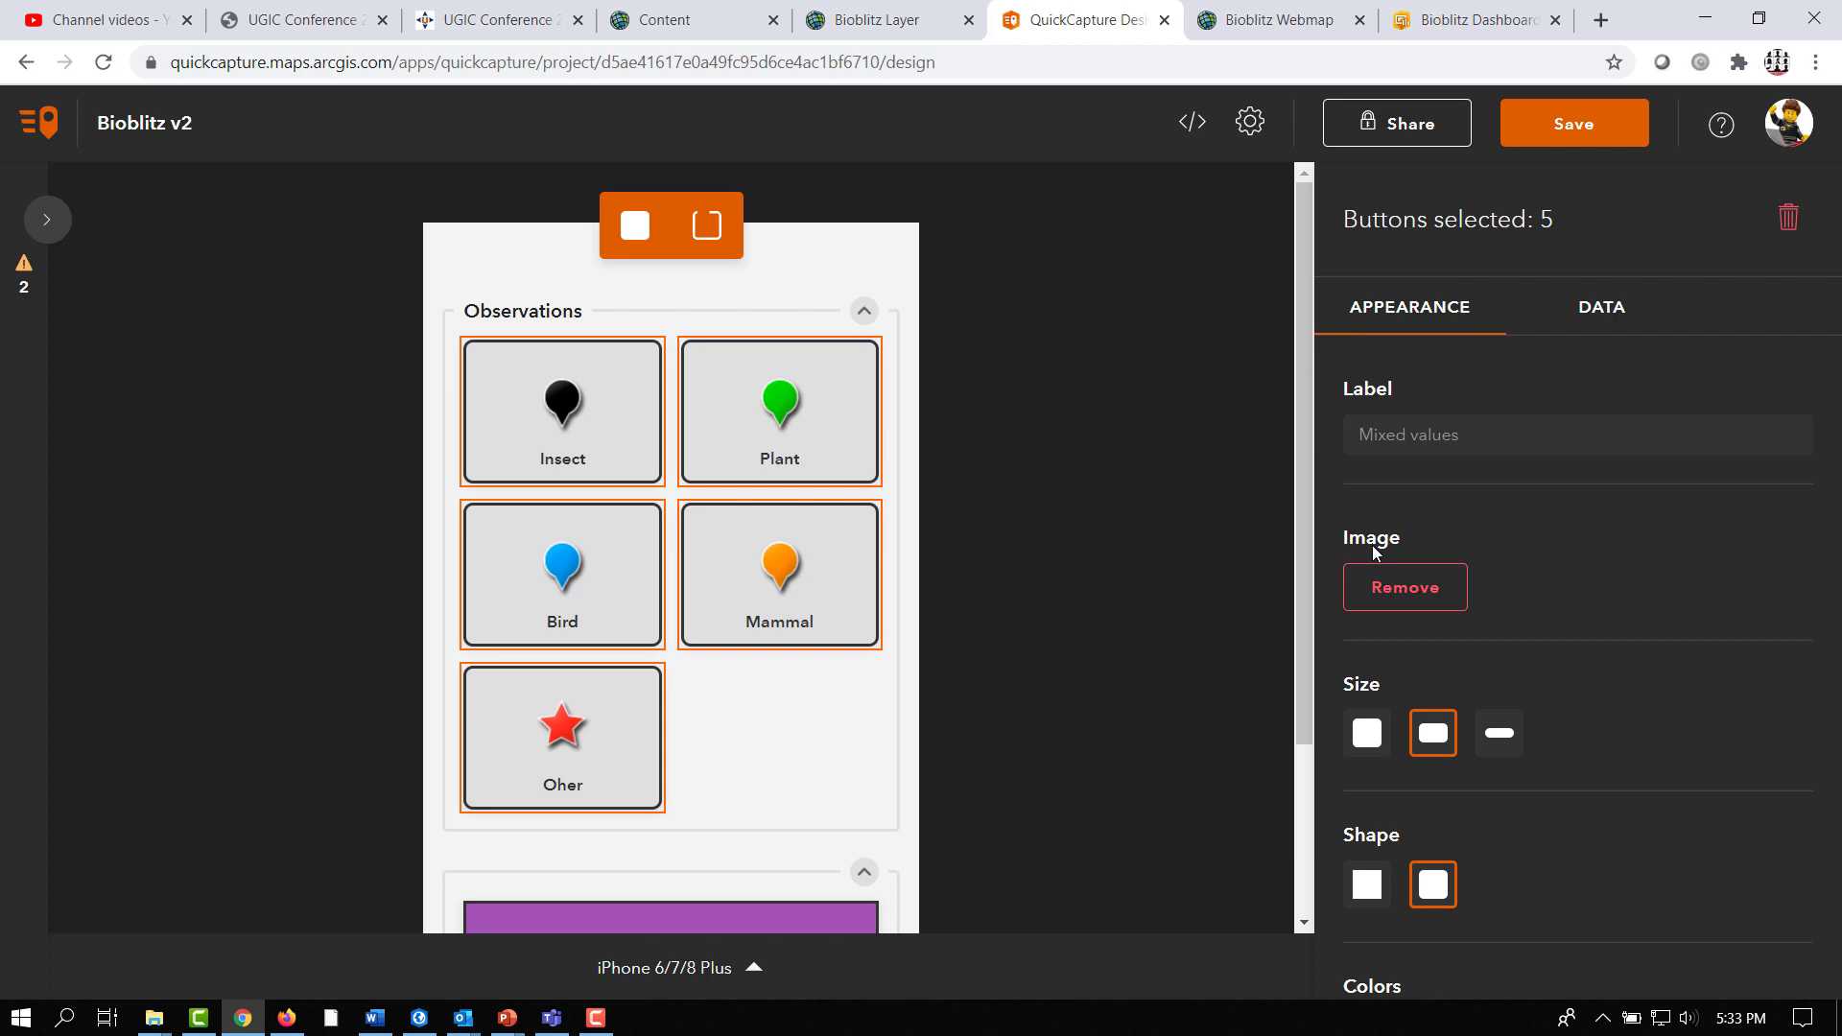
pyautogui.click(707, 744)
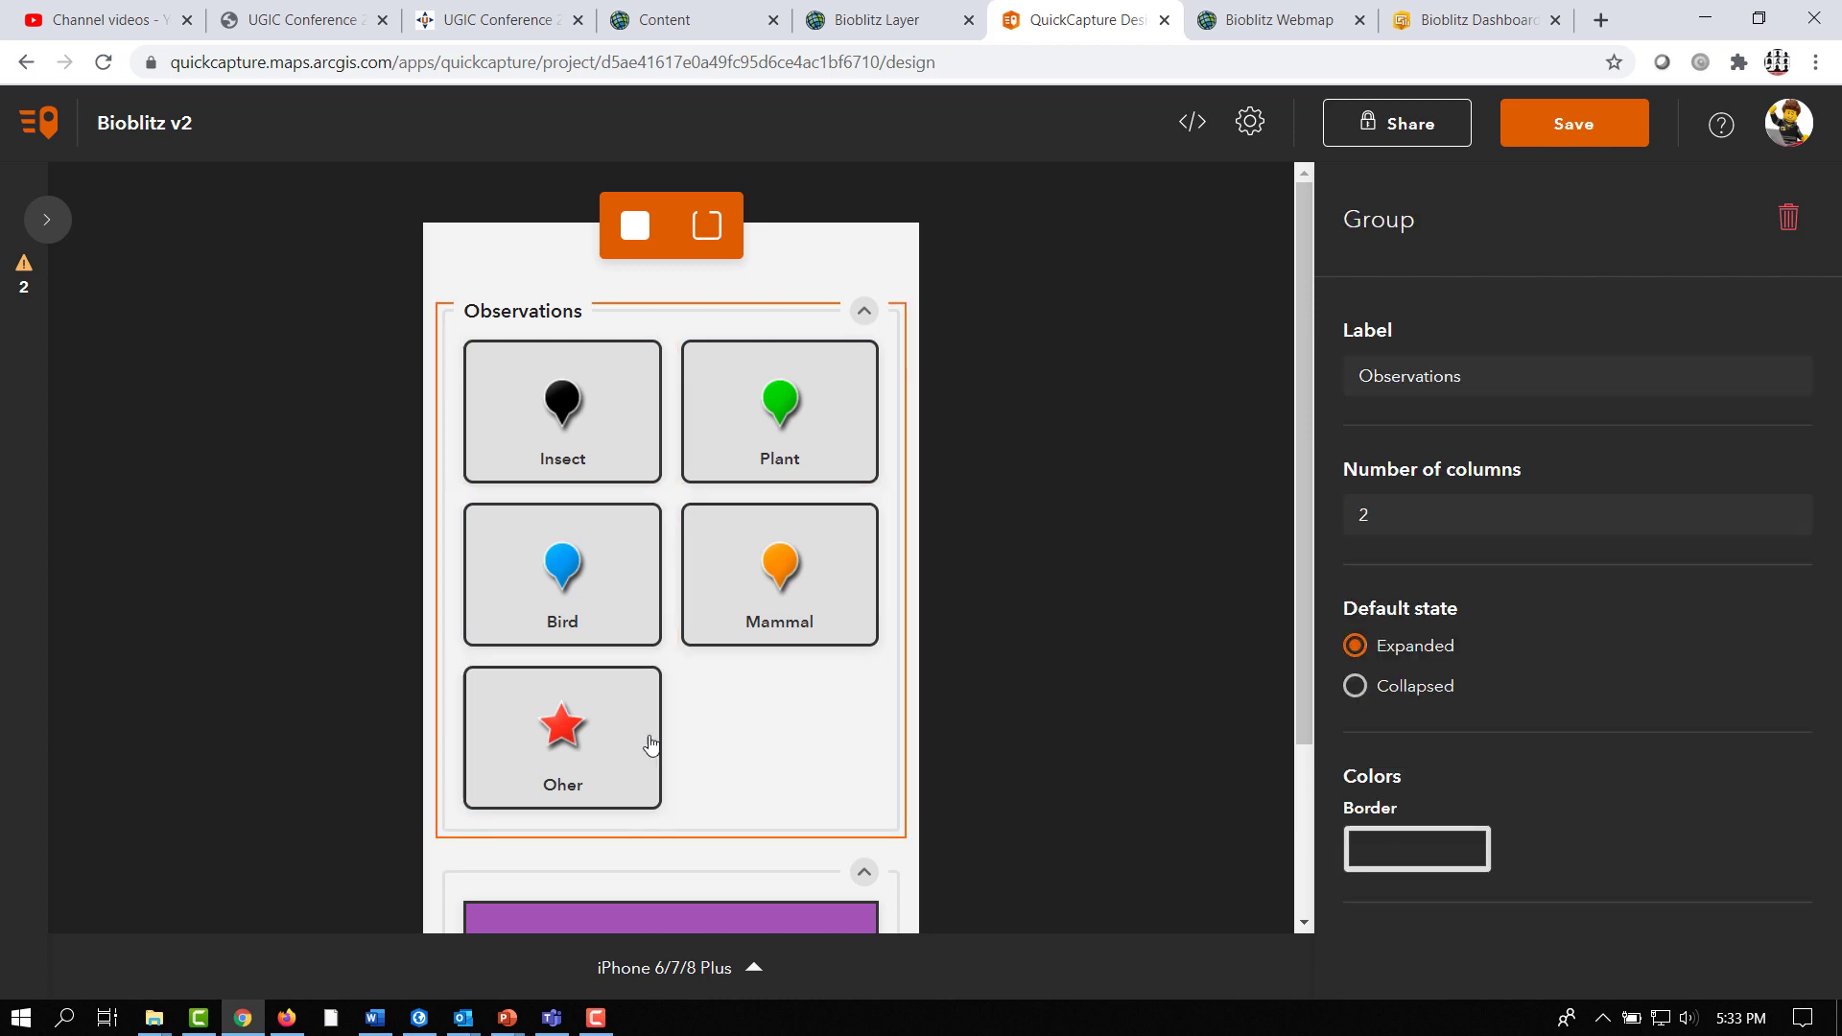
# - Replace the Insect button's image with the orange beetle picture from the QuickCapture Assets folder
pyautogui.click(590, 424)
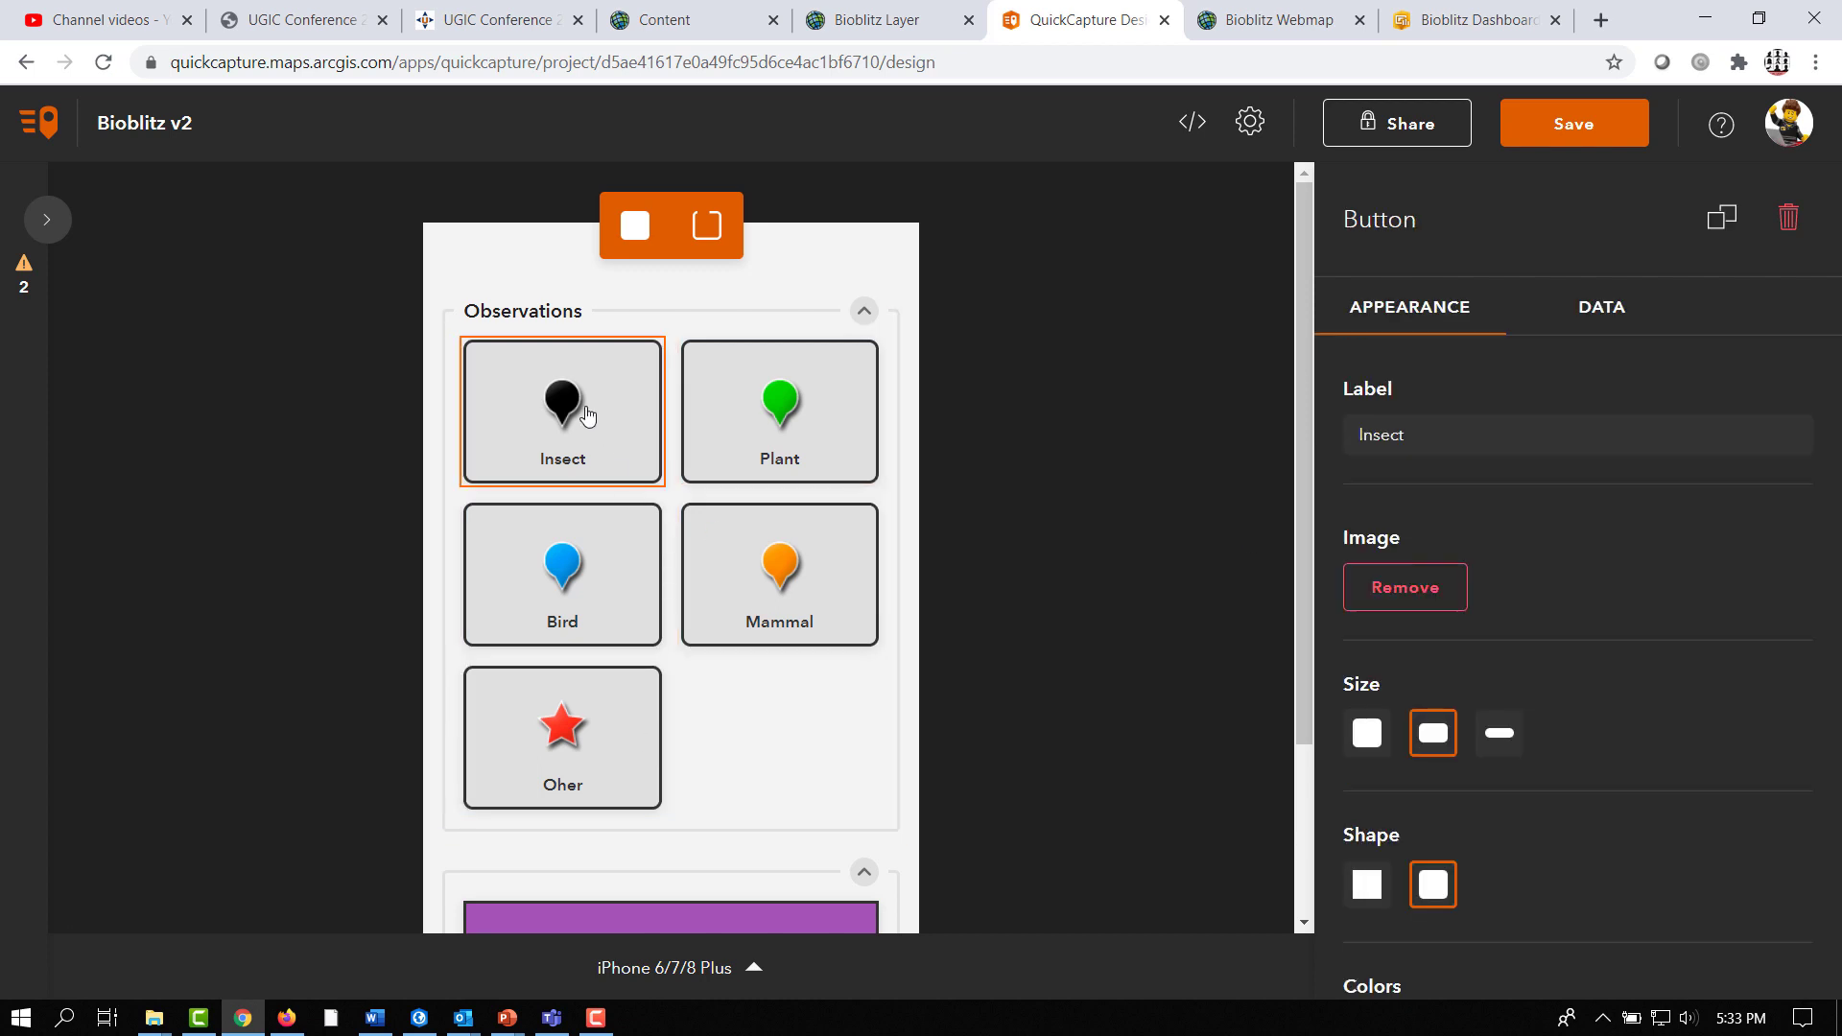
pyautogui.click(1402, 600)
pyautogui.click(1384, 602)
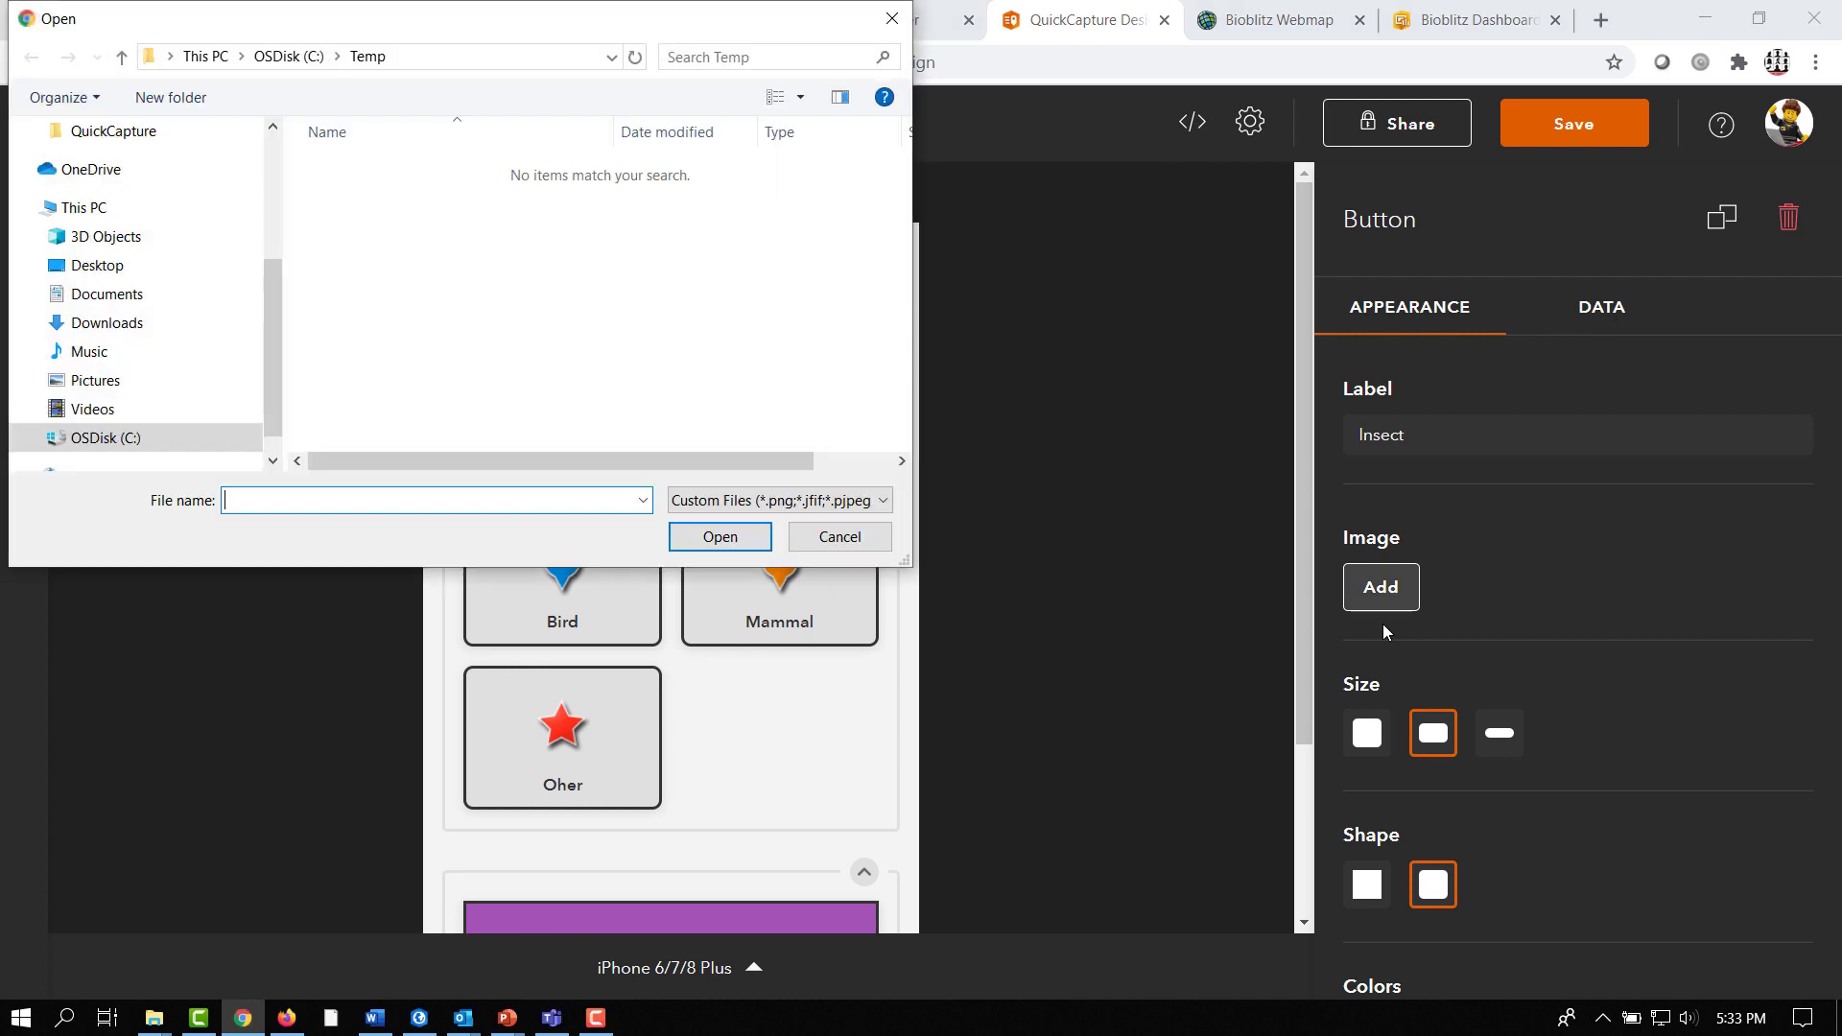
pyautogui.moveTo(403, 573); pyautogui.dragTo(403, 745)
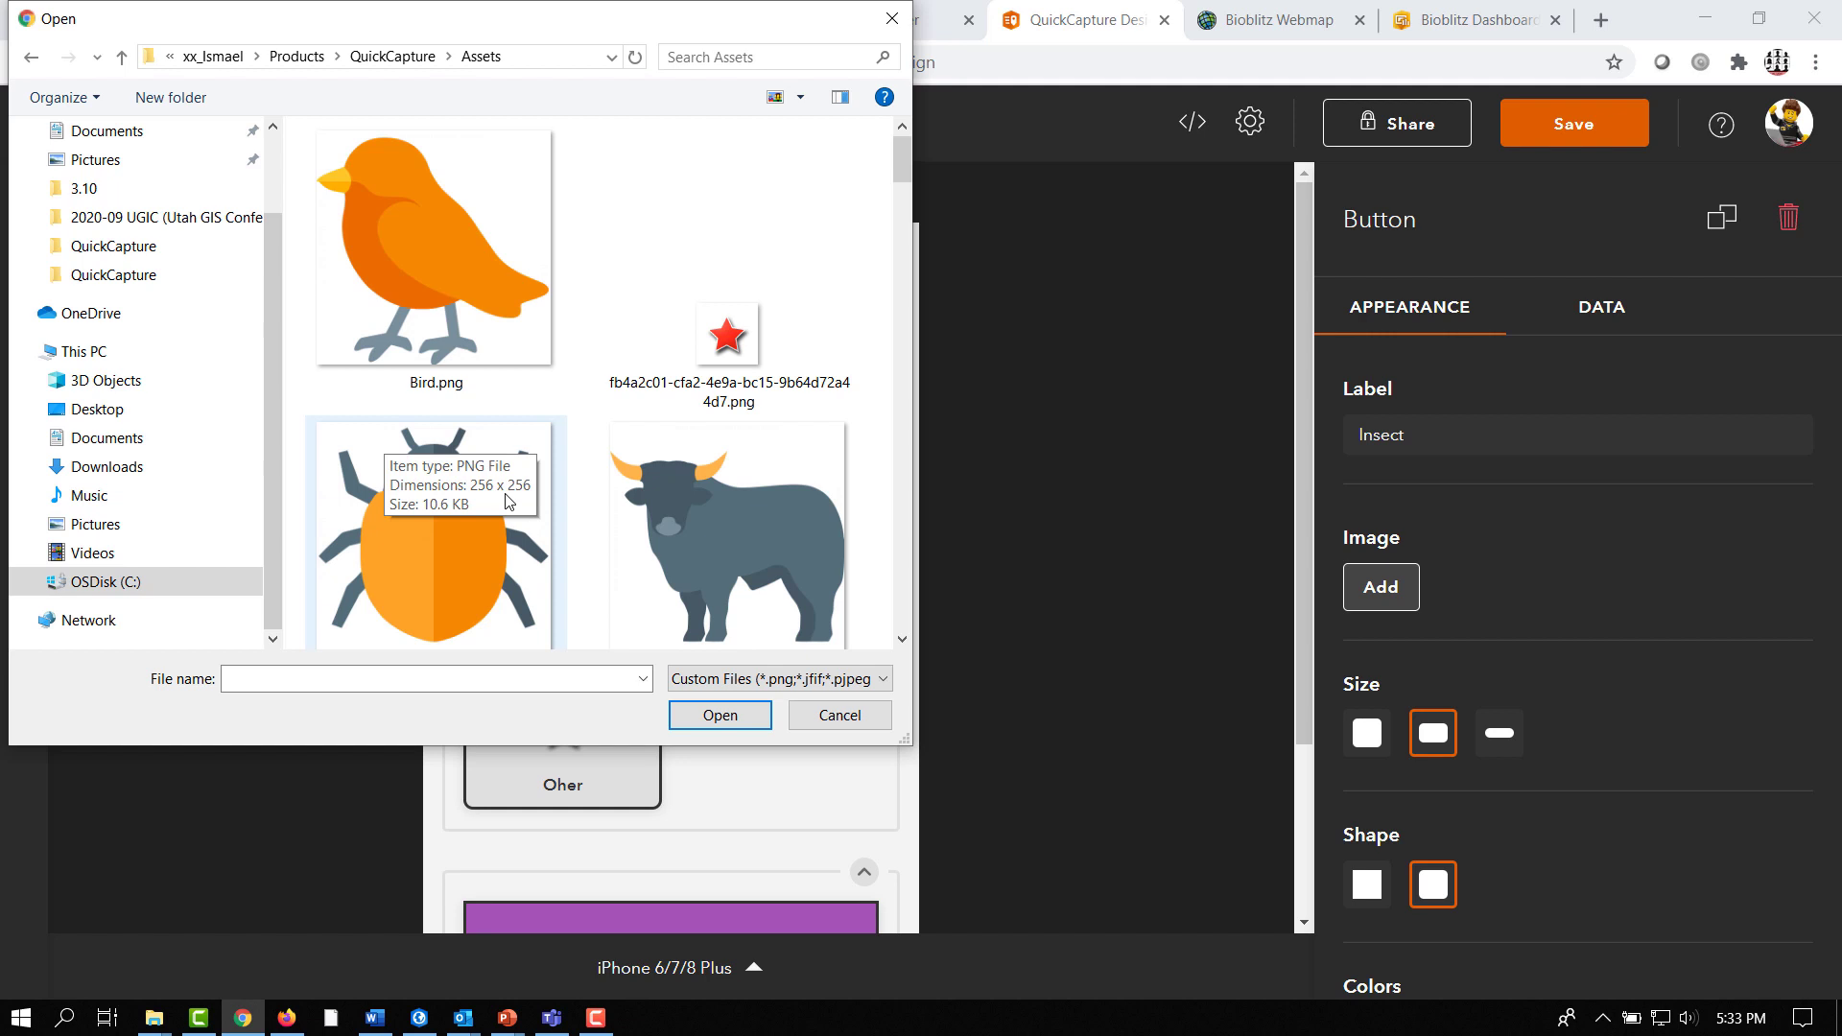
pyautogui.scroll(-1, 509, 494)
pyautogui.click(443, 490)
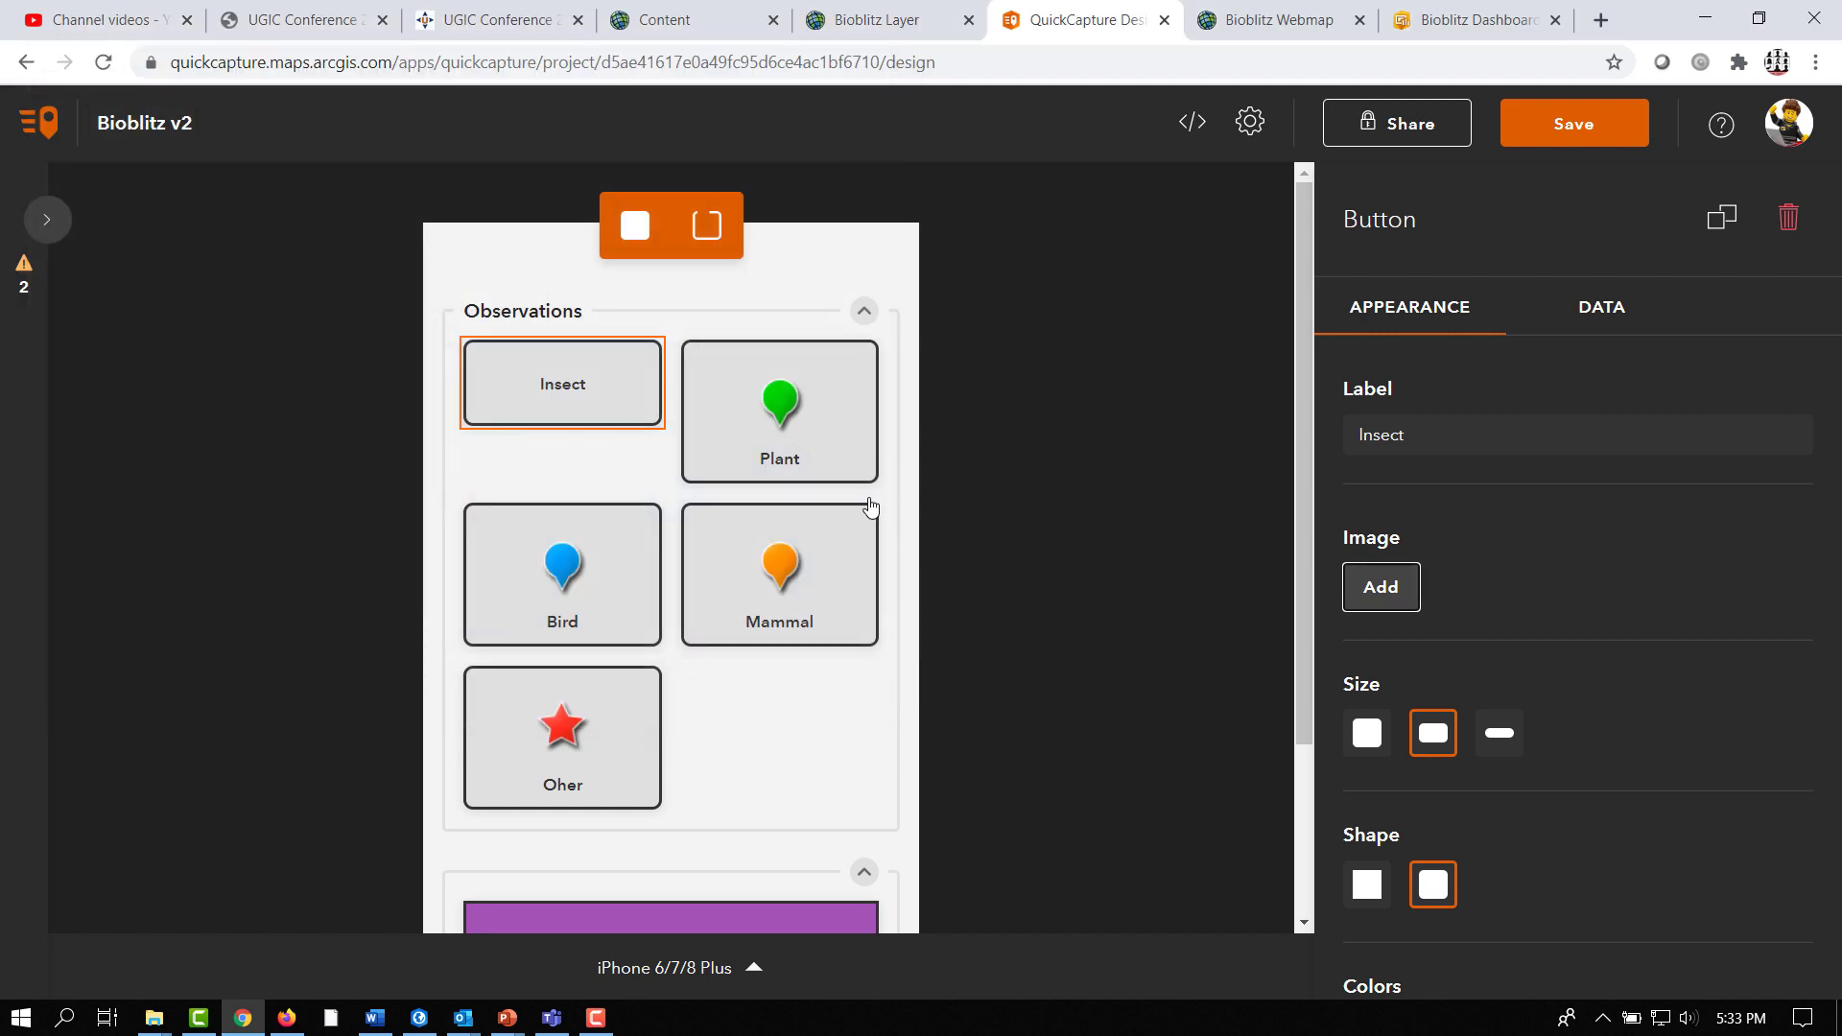
pyautogui.click(1394, 588)
# - Replace the Plant button's image with Plant.png from the Assets folder
pyautogui.click(777, 433)
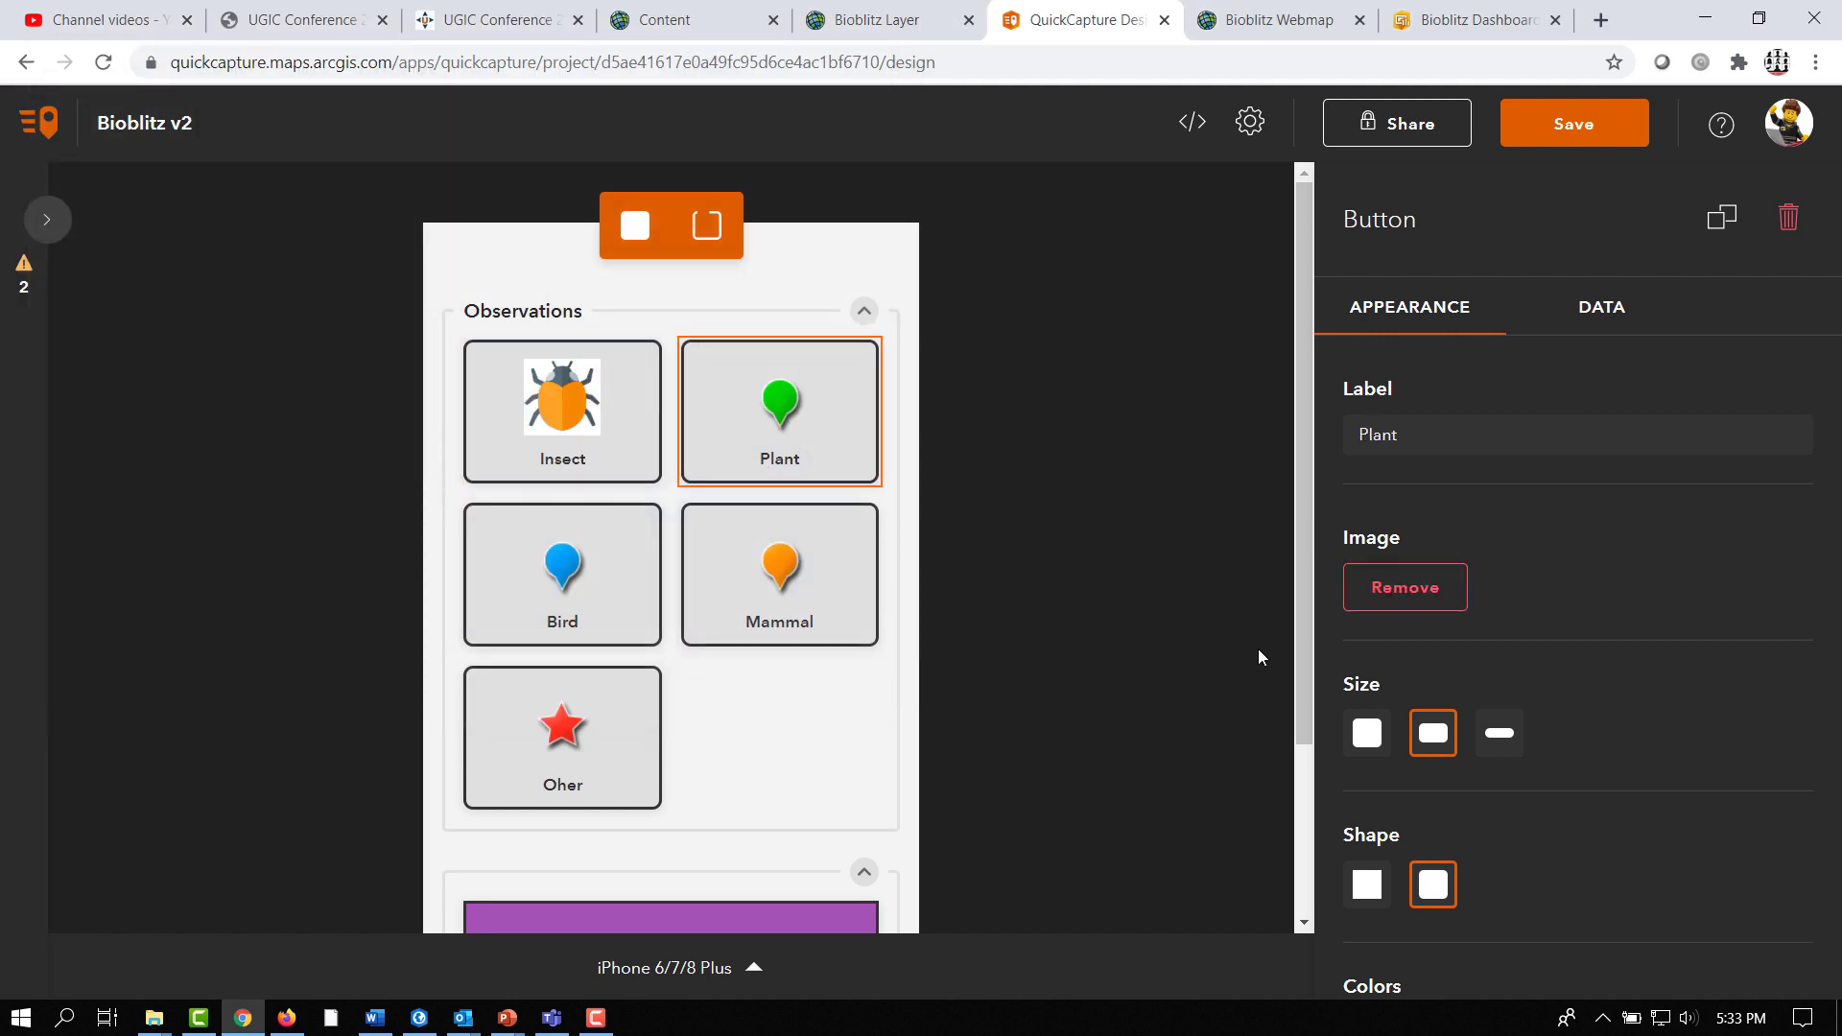
pyautogui.click(1423, 603)
pyautogui.click(1389, 596)
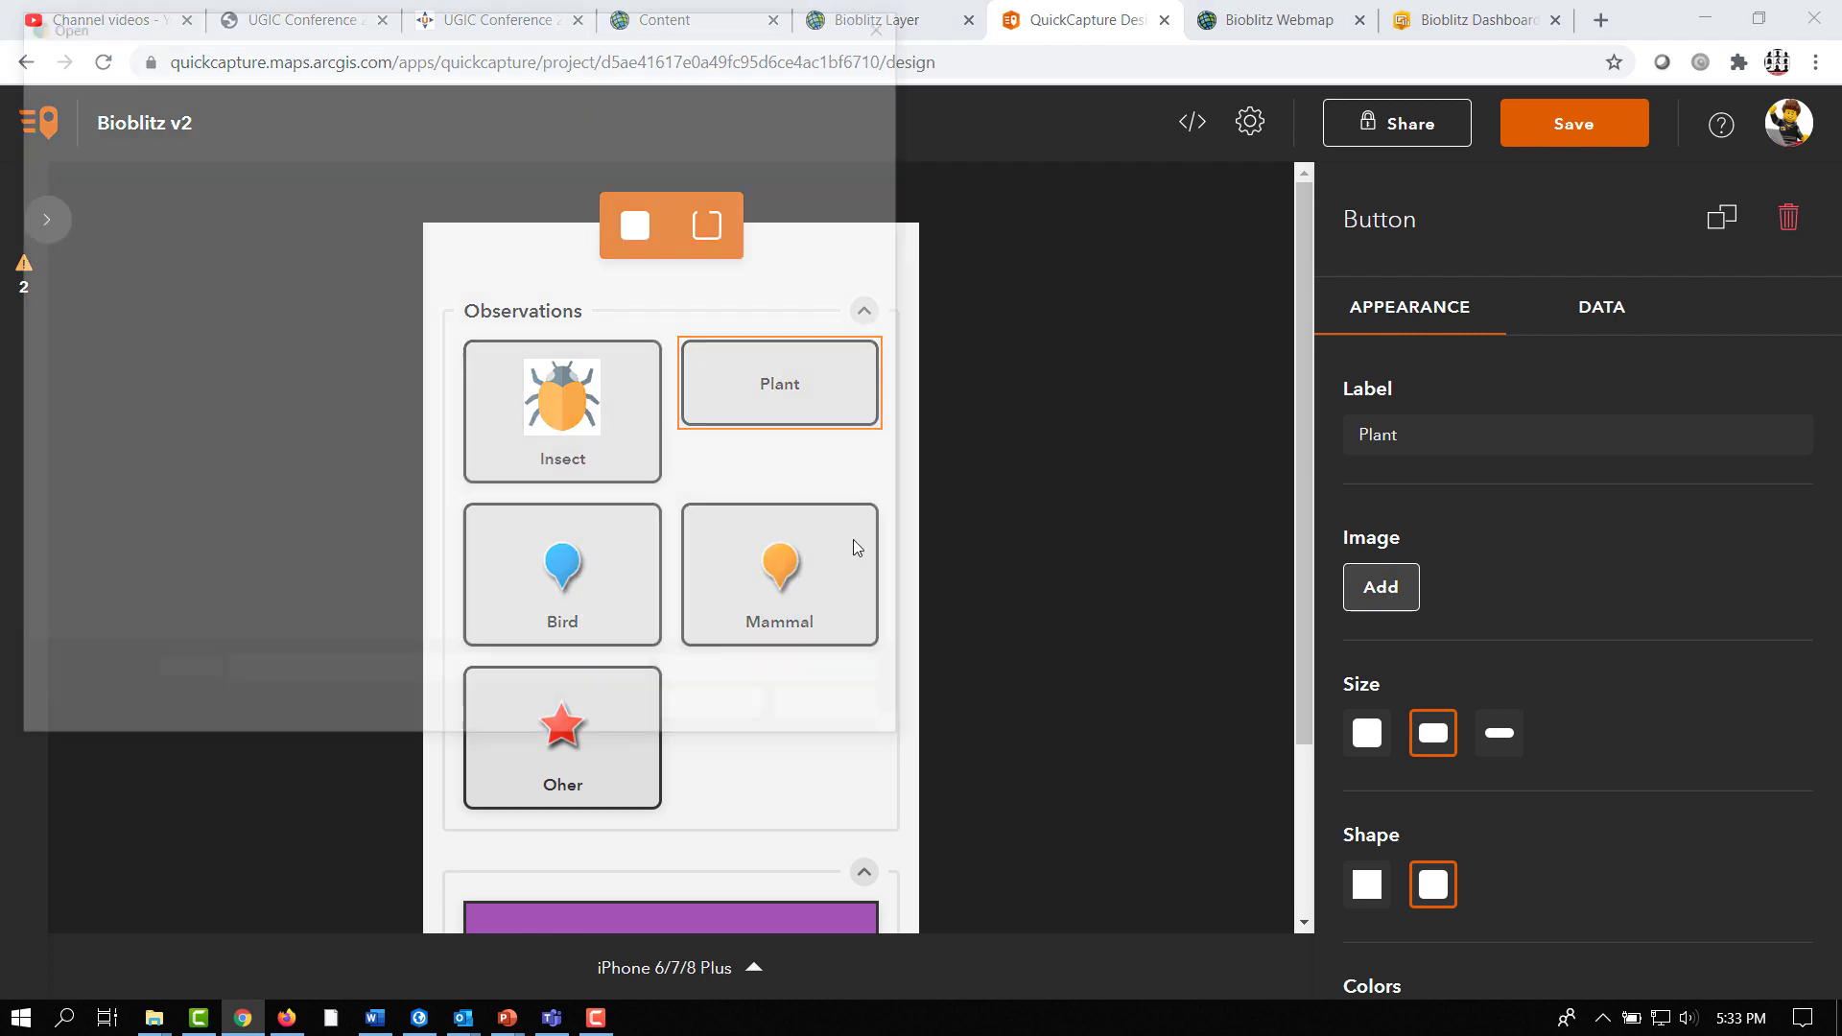
pyautogui.scroll(-5, 572, 489)
pyautogui.doubleClick(418, 278)
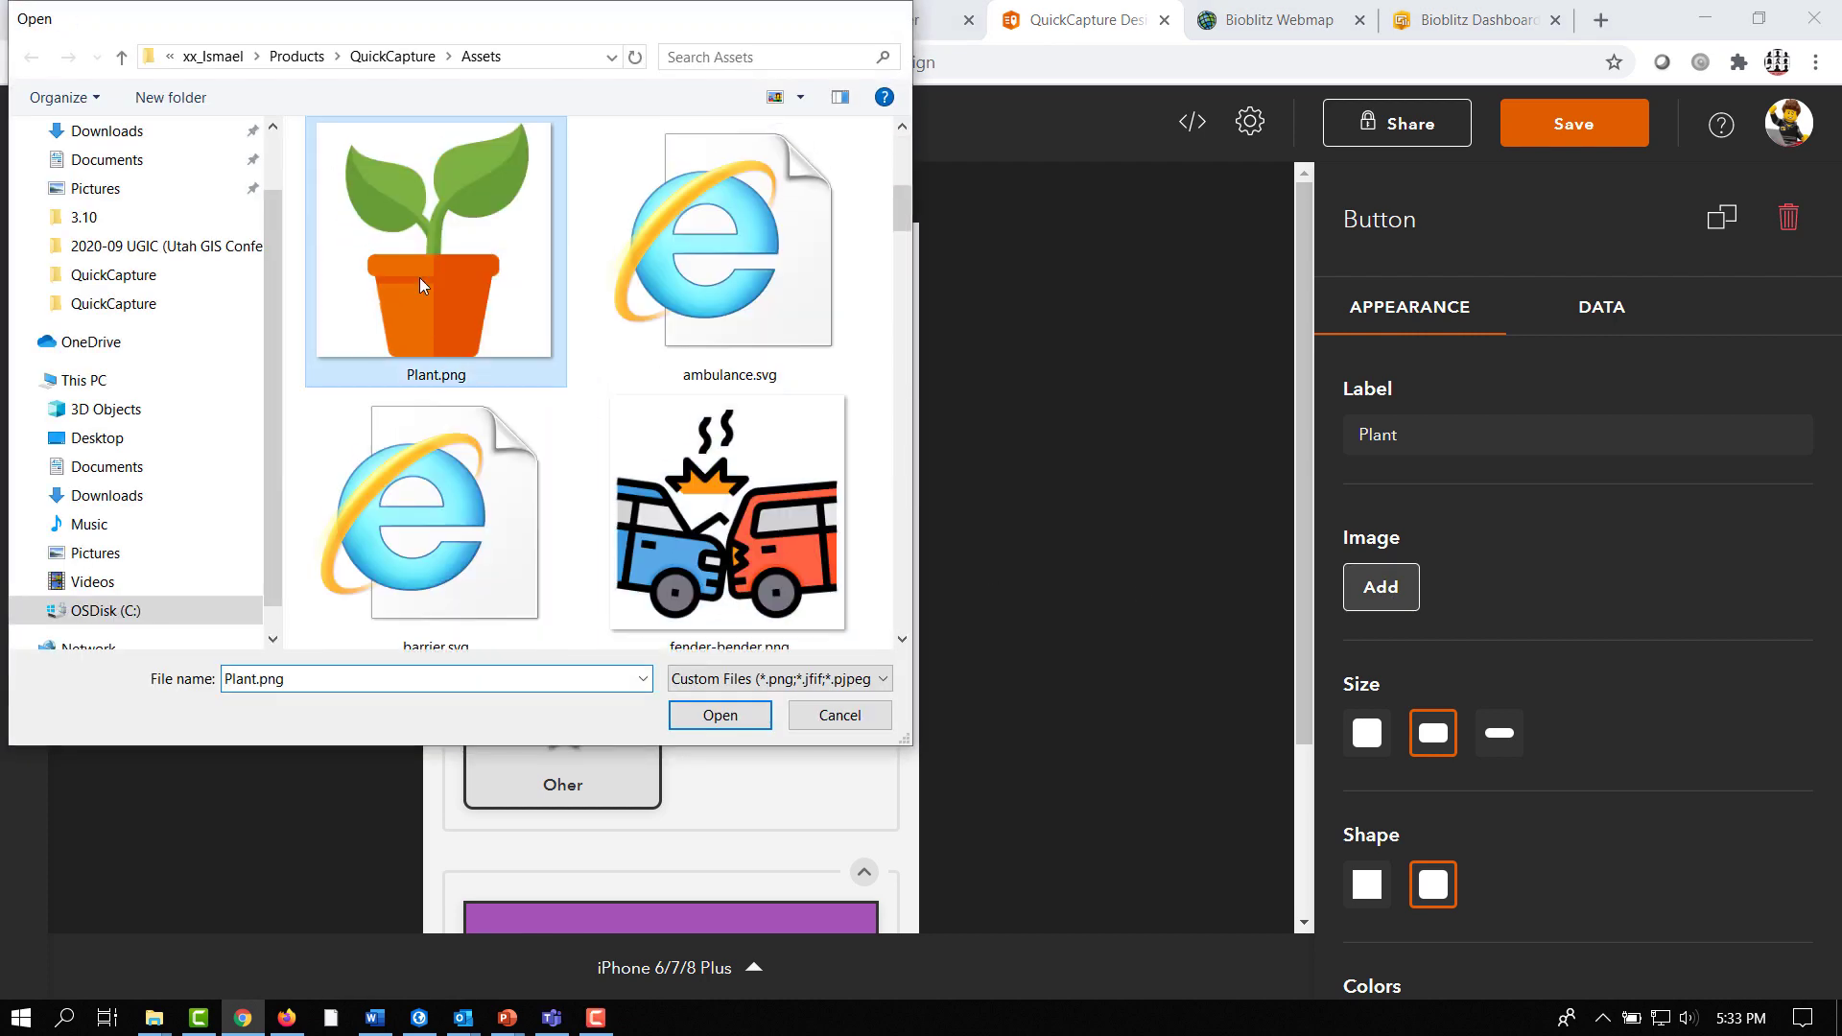
# - Replace the Bird button's image with Bird.png from the Assets folder
pyautogui.click(514, 579)
pyautogui.click(1401, 585)
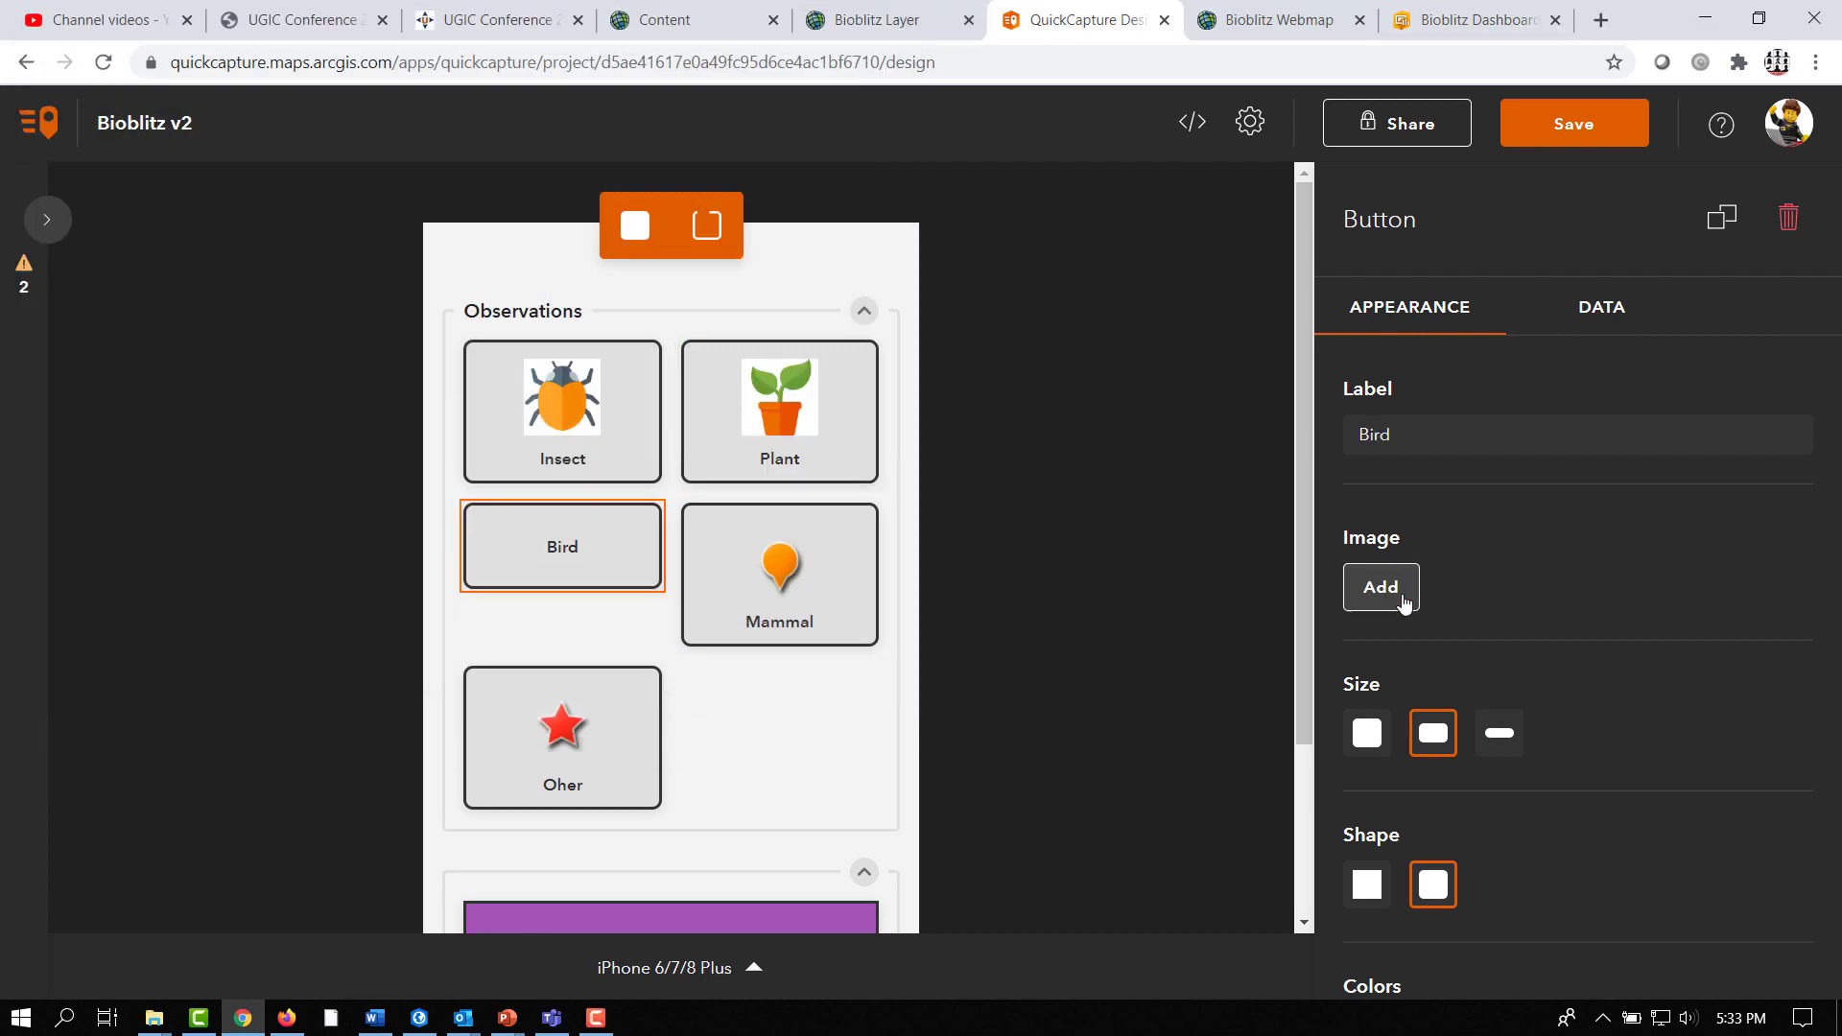
pyautogui.click(1401, 585)
pyautogui.scroll(-5, 563, 527)
pyautogui.scroll(5, 563, 526)
pyautogui.doubleClick(391, 234)
# - Replace the Mammal button's image with the grey bull picture from the Assets folder
pyautogui.click(775, 601)
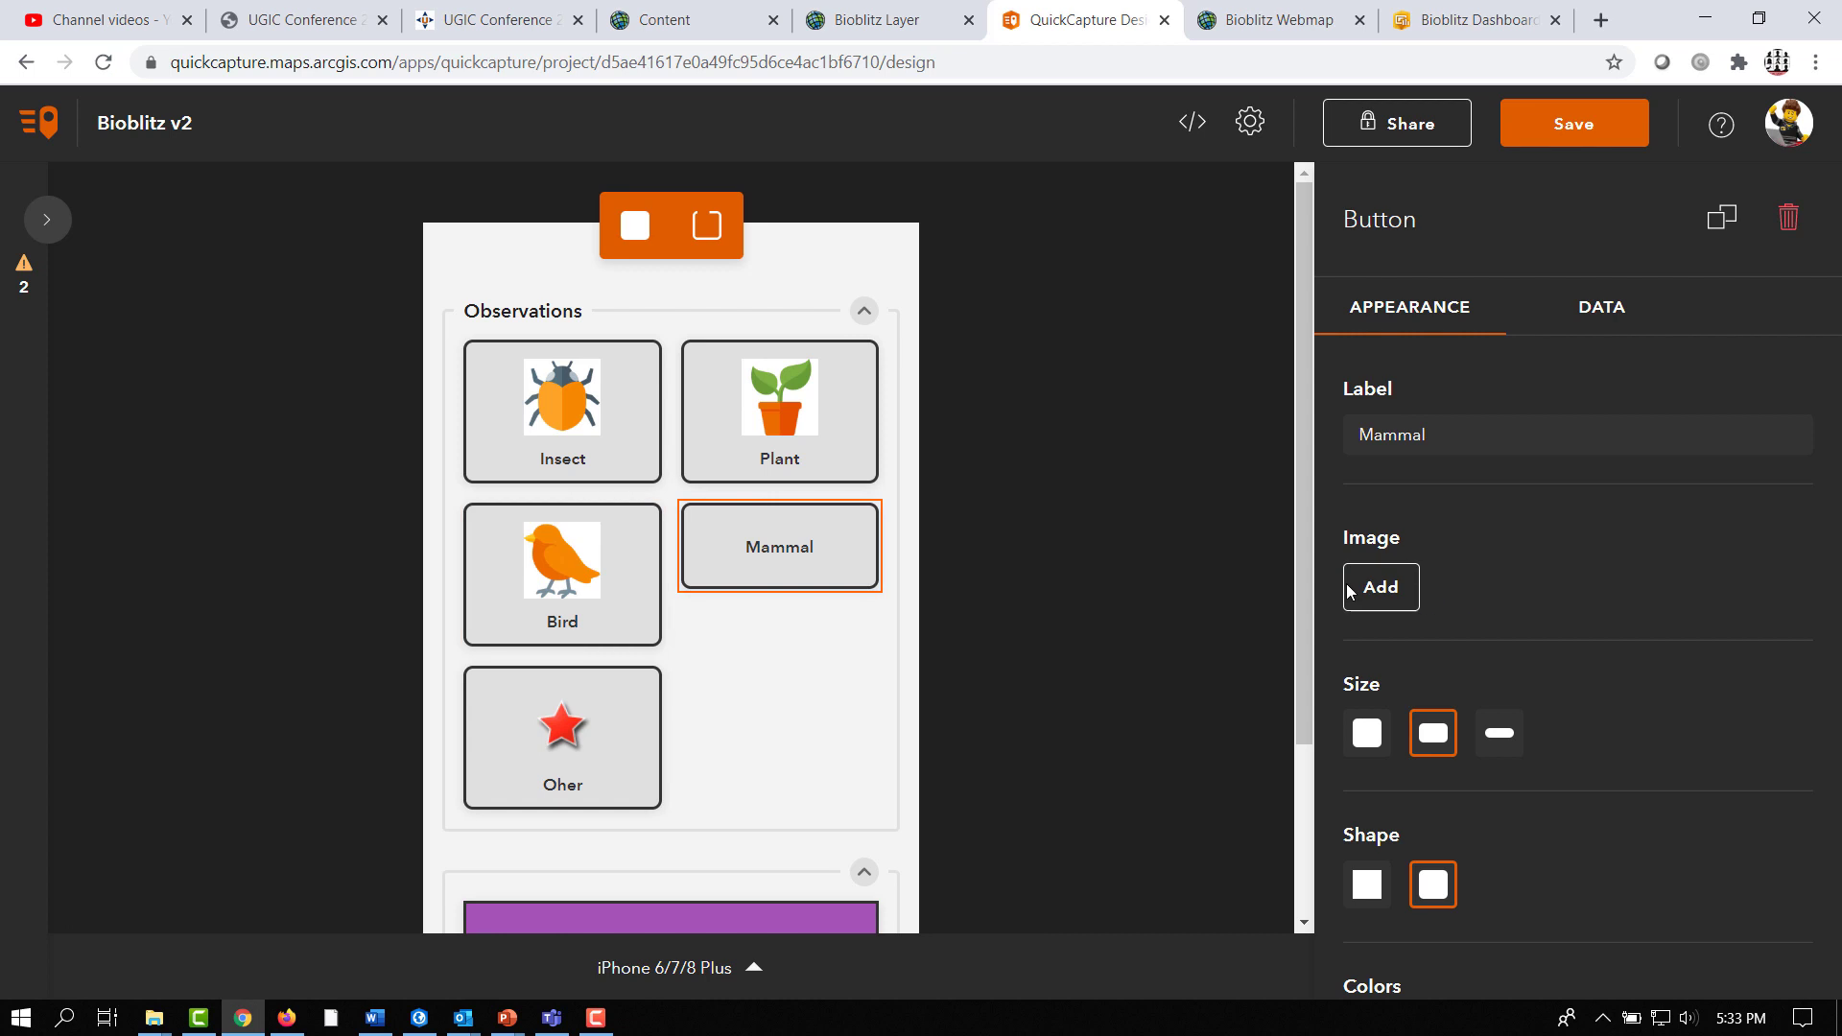
pyautogui.click(1402, 585)
pyautogui.doubleClick(668, 656)
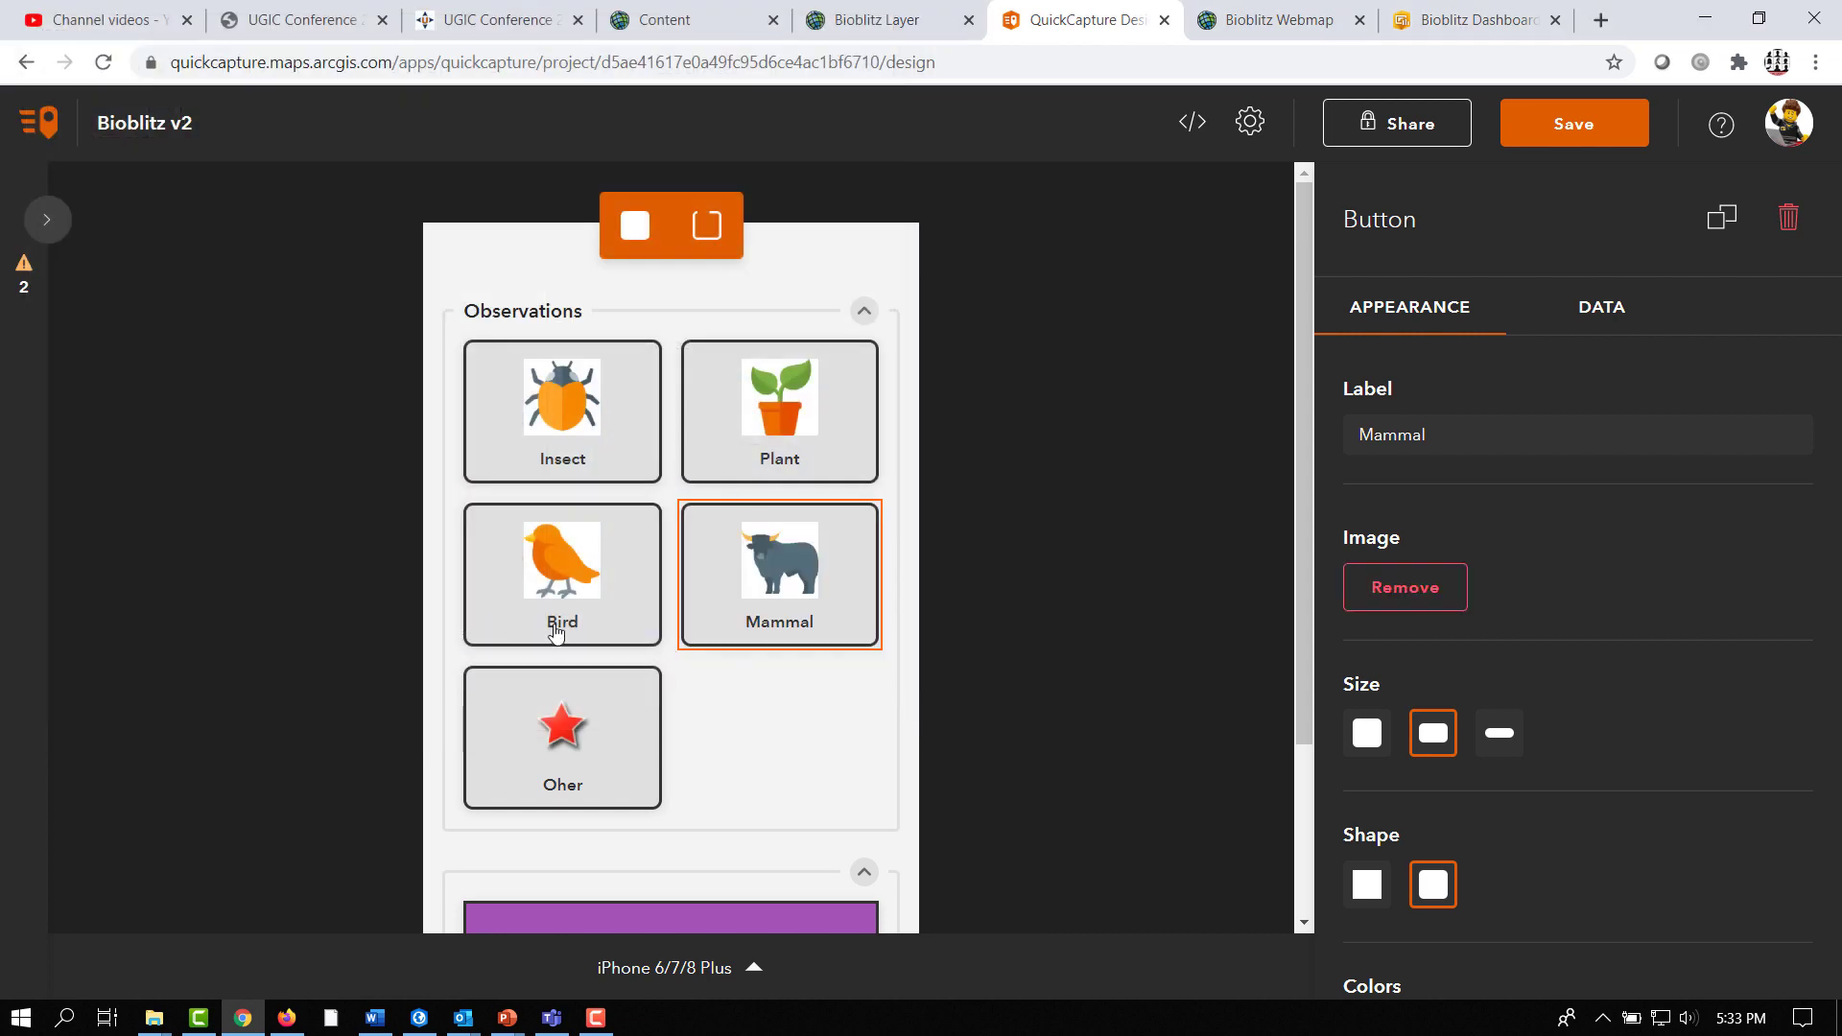
# - Set the fill color of all five Observations buttons to white FFFFFF
pyautogui.click(542, 433)
pyautogui.keyDown('shift'); pyautogui.click(757, 432); pyautogui.keyUp('shift')
pyautogui.keyDown('shift'); pyautogui.click(566, 597); pyautogui.keyUp('shift')
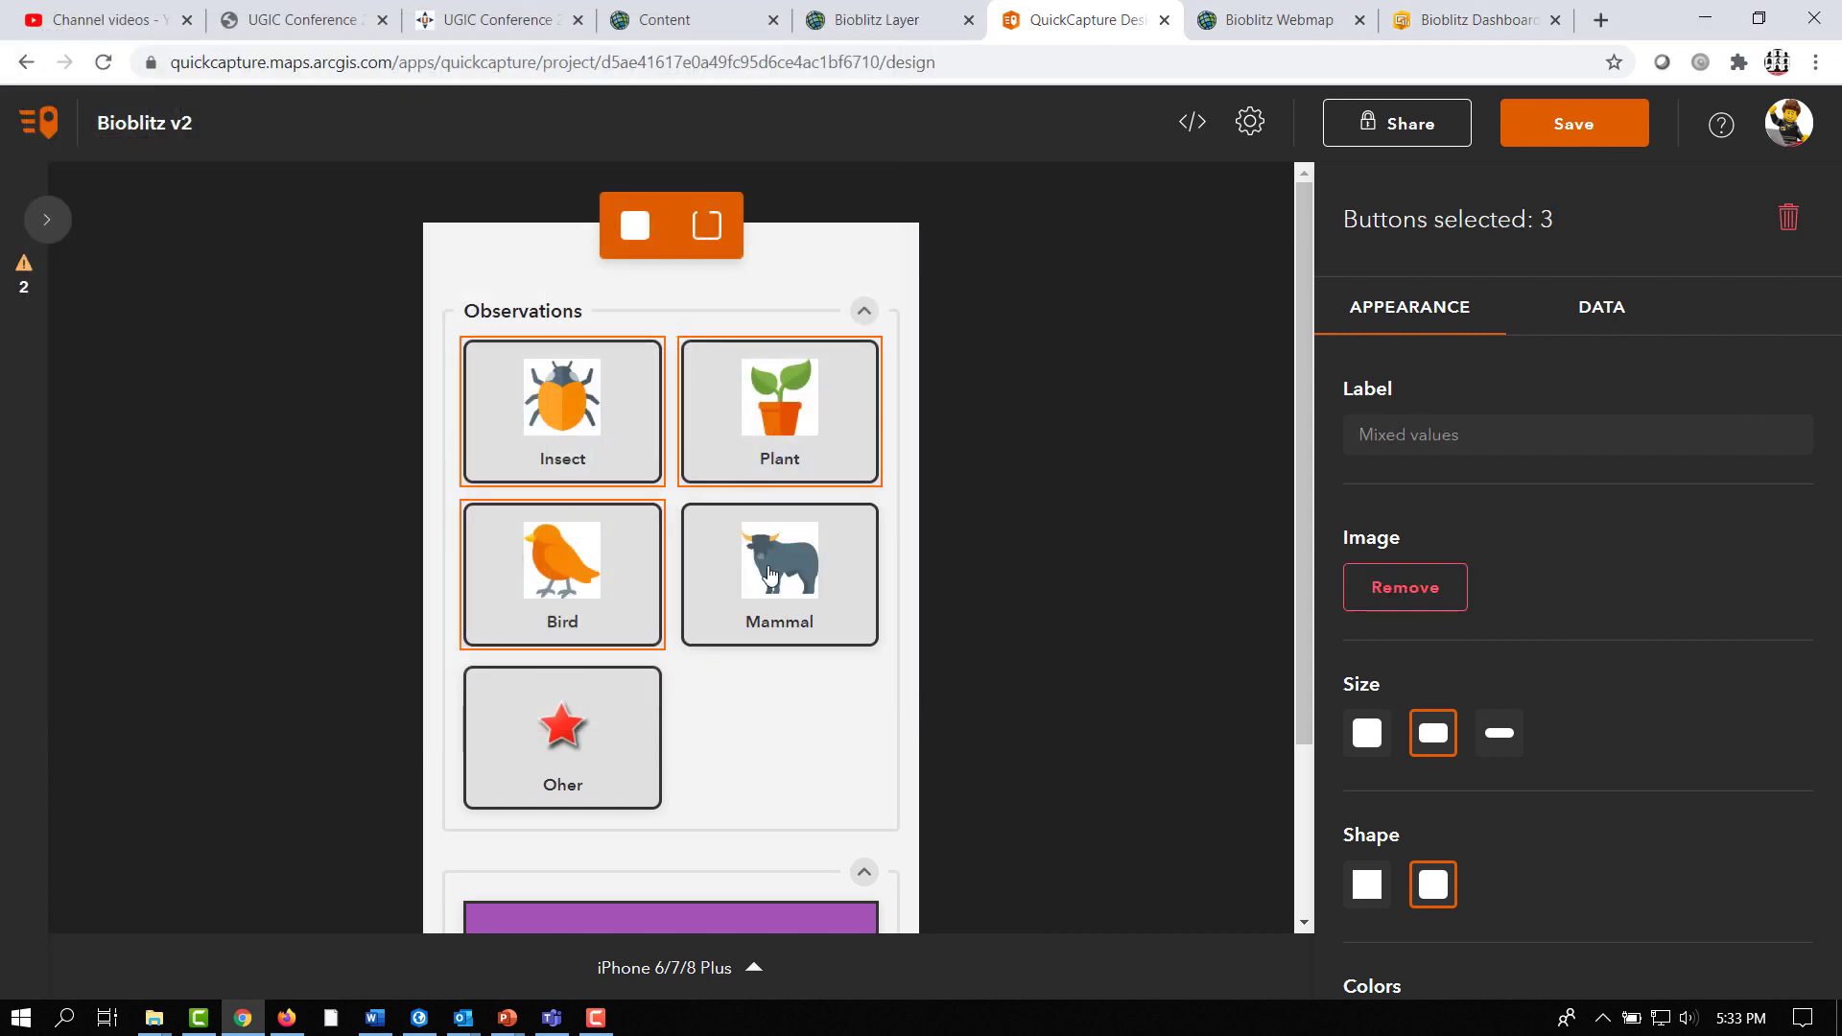
pyautogui.keyDown('shift'); pyautogui.click(769, 574); pyautogui.keyUp('shift')
pyautogui.keyDown('shift'); pyautogui.click(575, 708); pyautogui.keyUp('shift')
pyautogui.scroll(-3, 1353, 788)
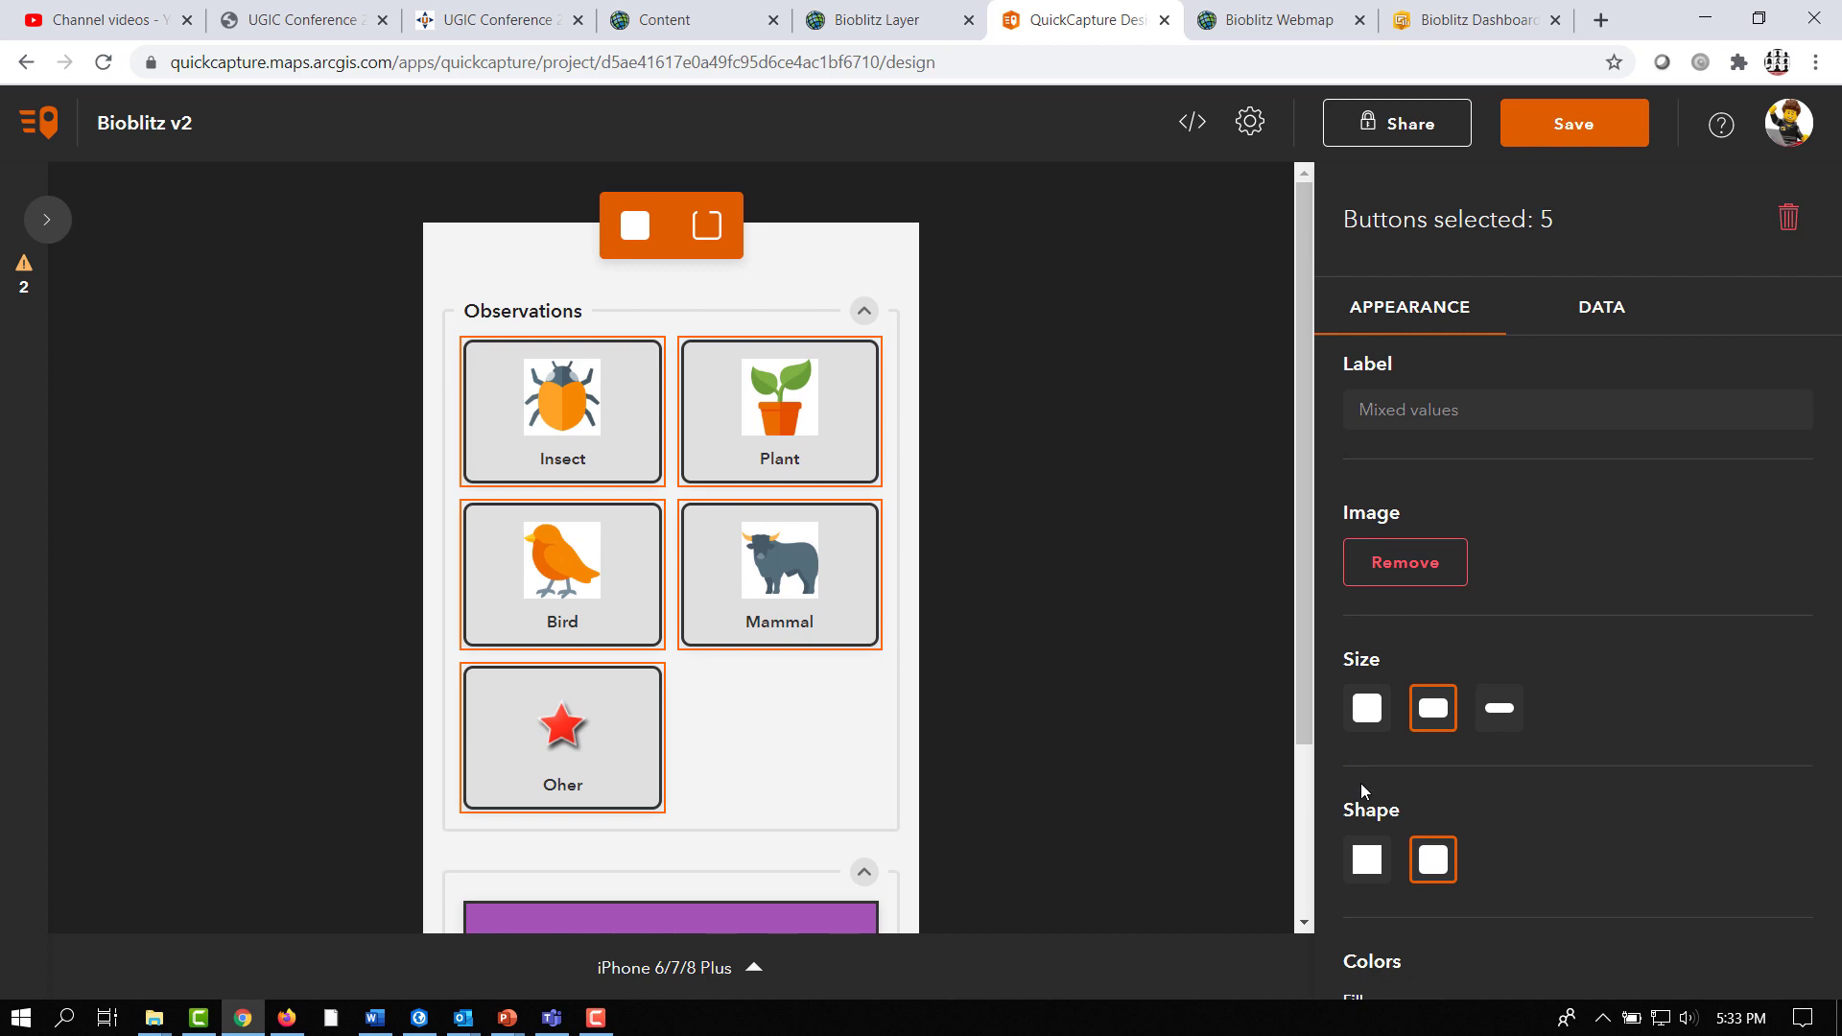
pyautogui.click(1410, 810)
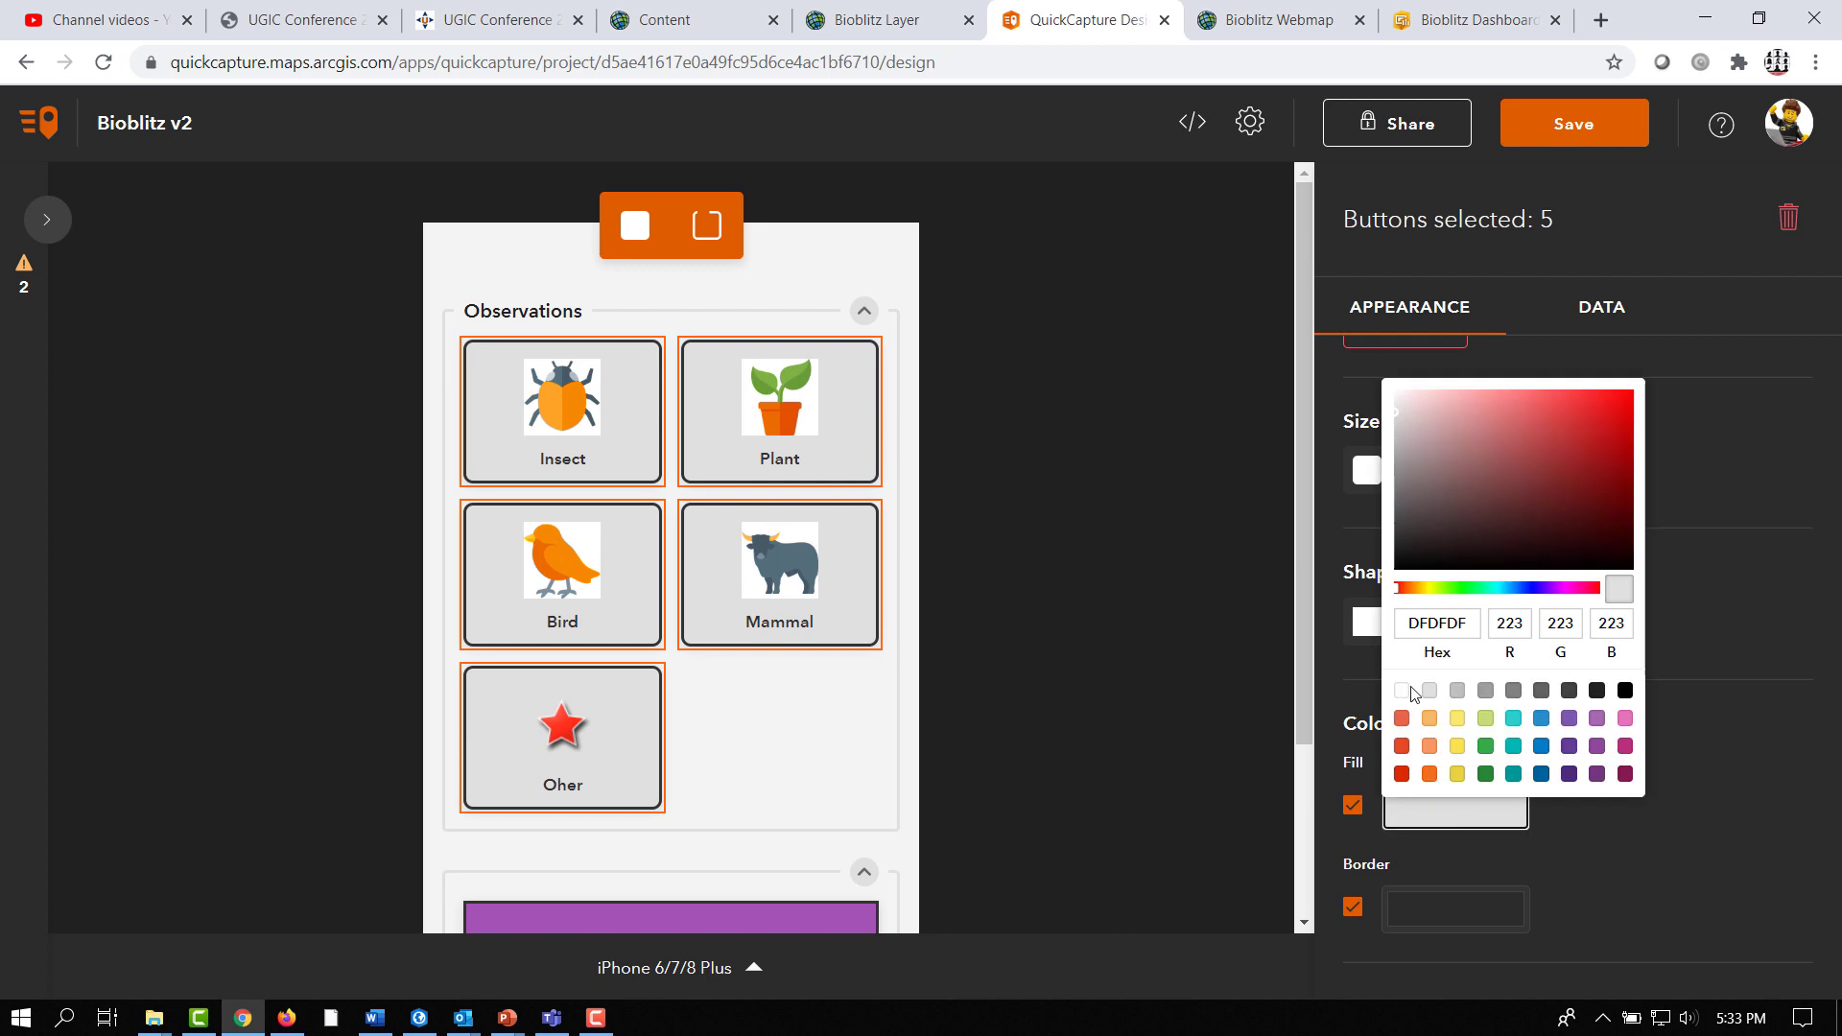
pyautogui.click(1401, 690)
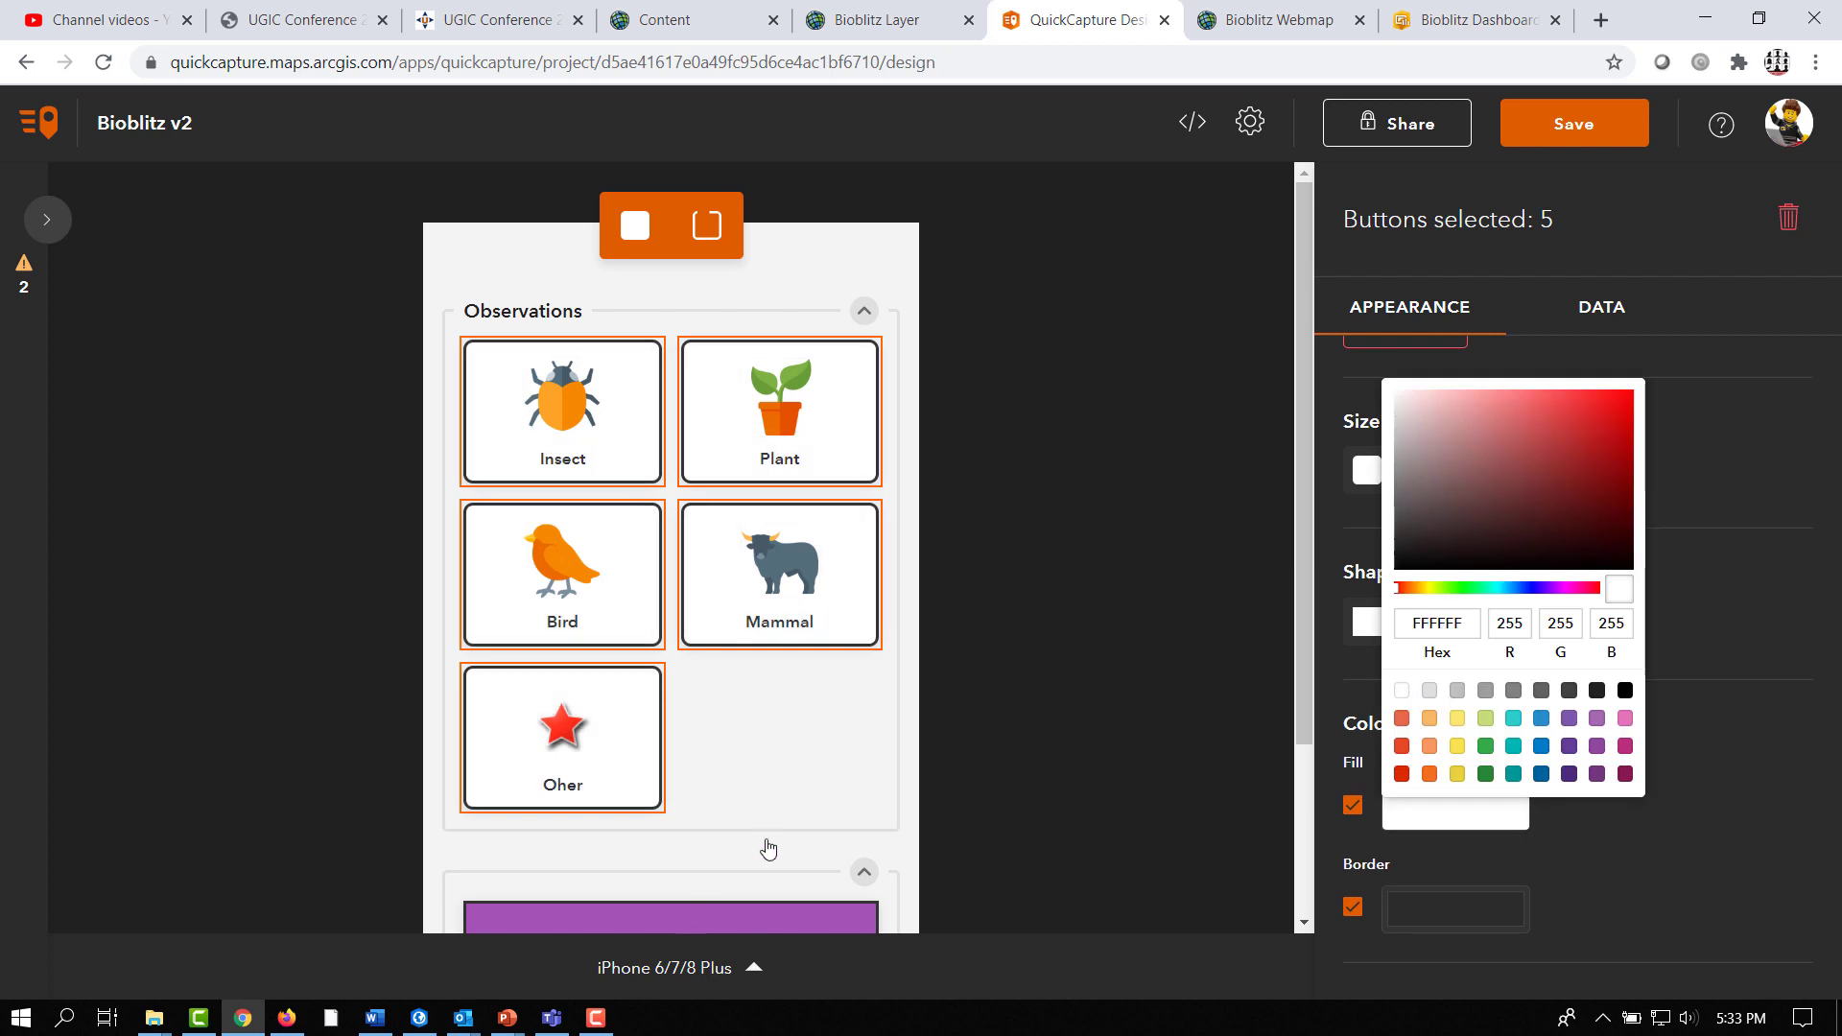
# - Give the Track button the rounded-corner shape
pyautogui.click(782, 869)
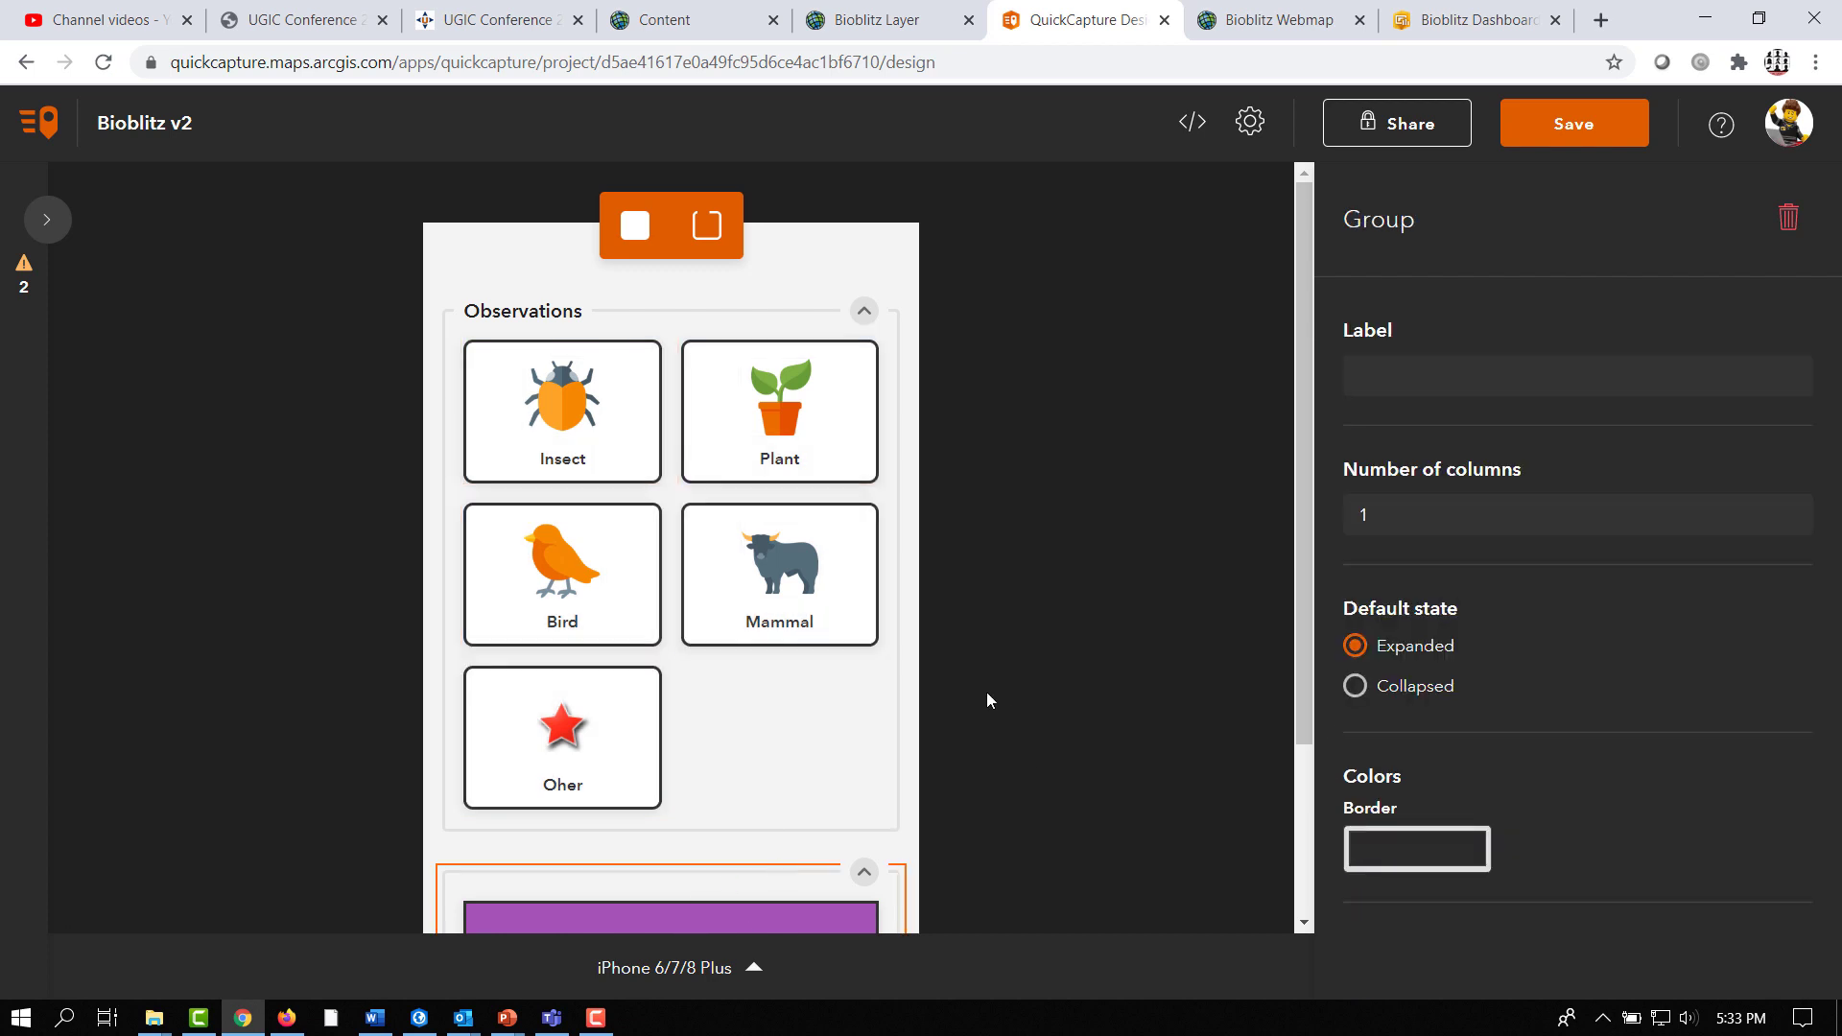
pyautogui.scroll(-3, 767, 758)
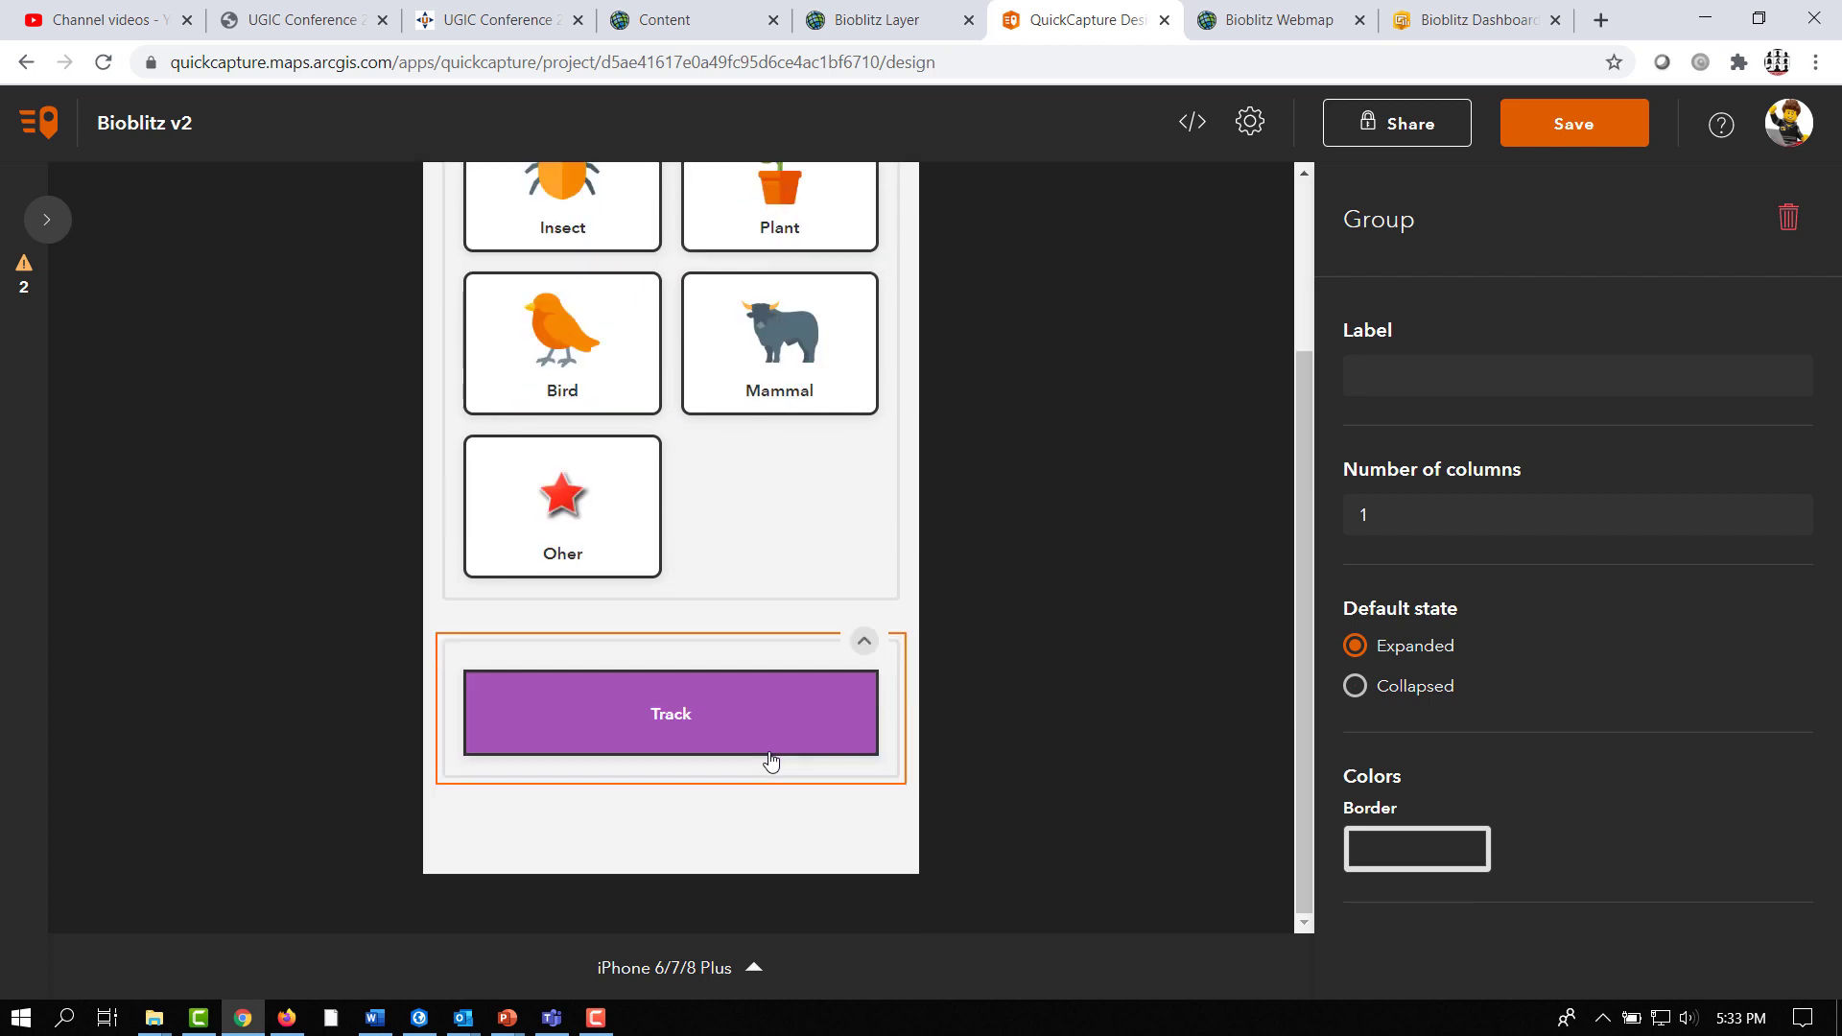
pyautogui.scroll(3, 768, 757)
pyautogui.scroll(-3, 771, 753)
pyautogui.click(773, 729)
pyautogui.click(1434, 888)
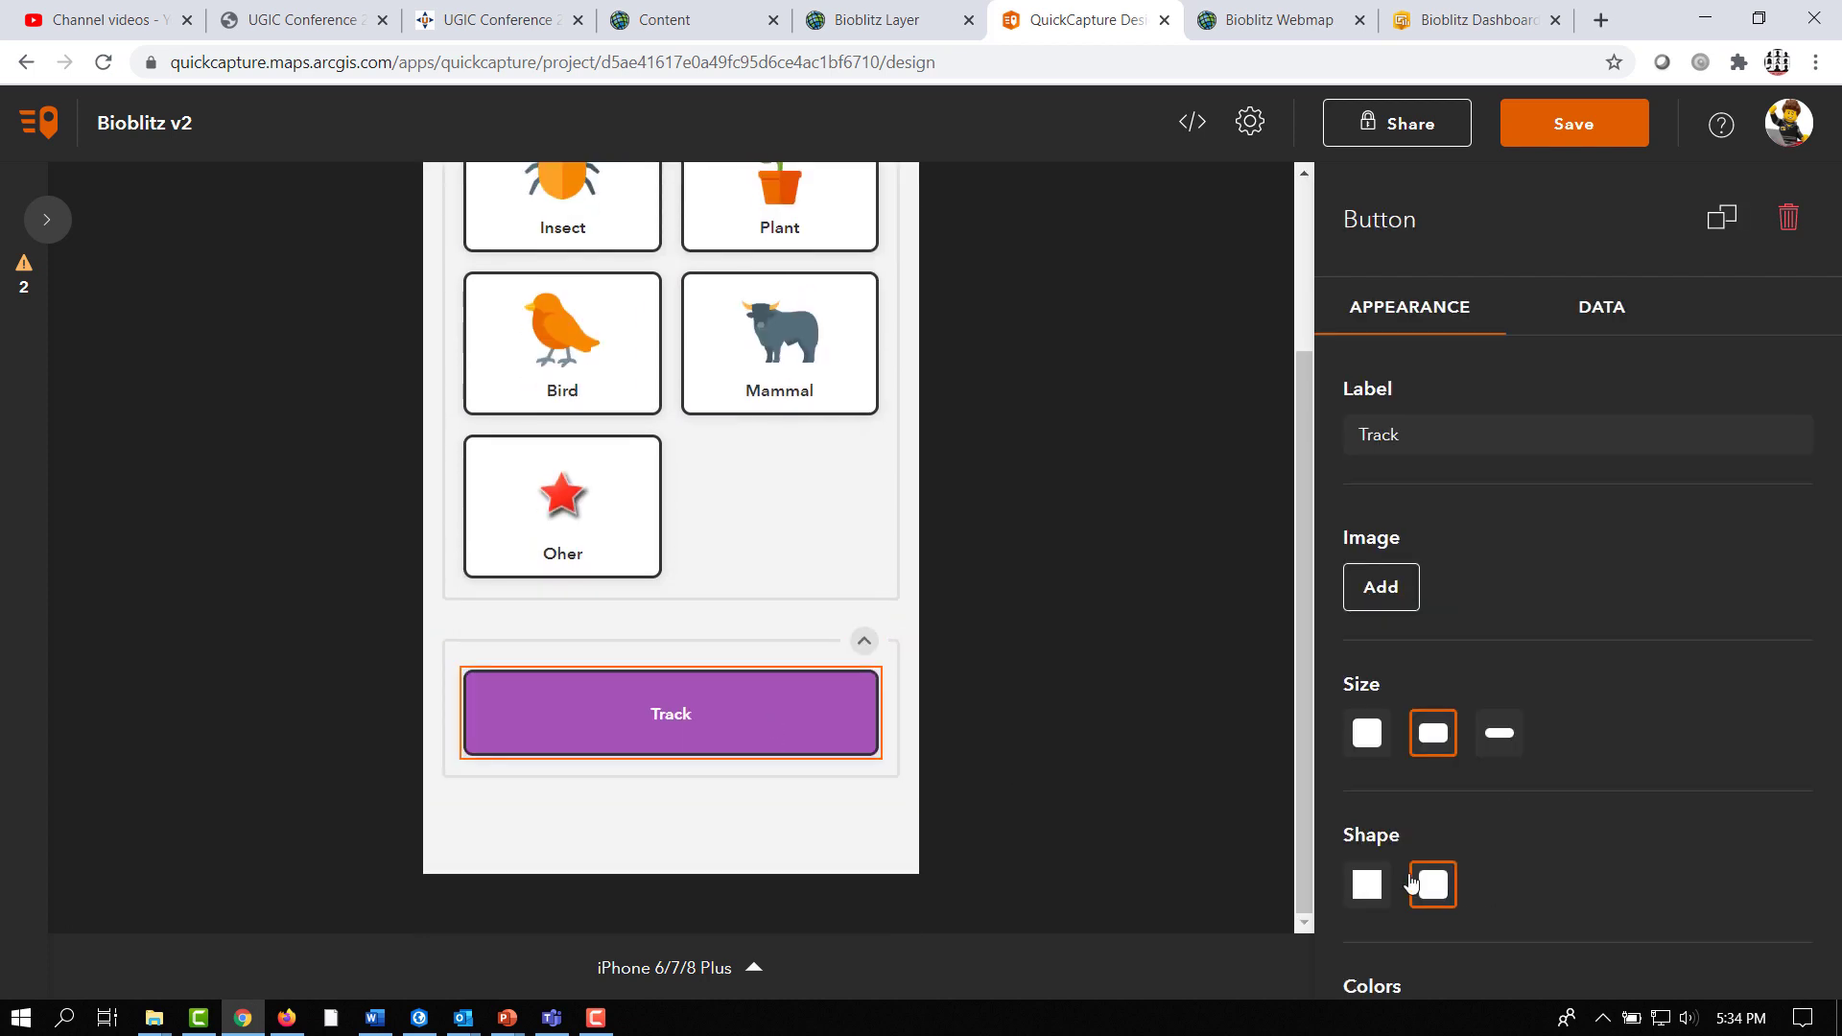
pyautogui.click(1113, 786)
# - Turn on photo capture for the Insect button
pyautogui.scroll(3, 1074, 757)
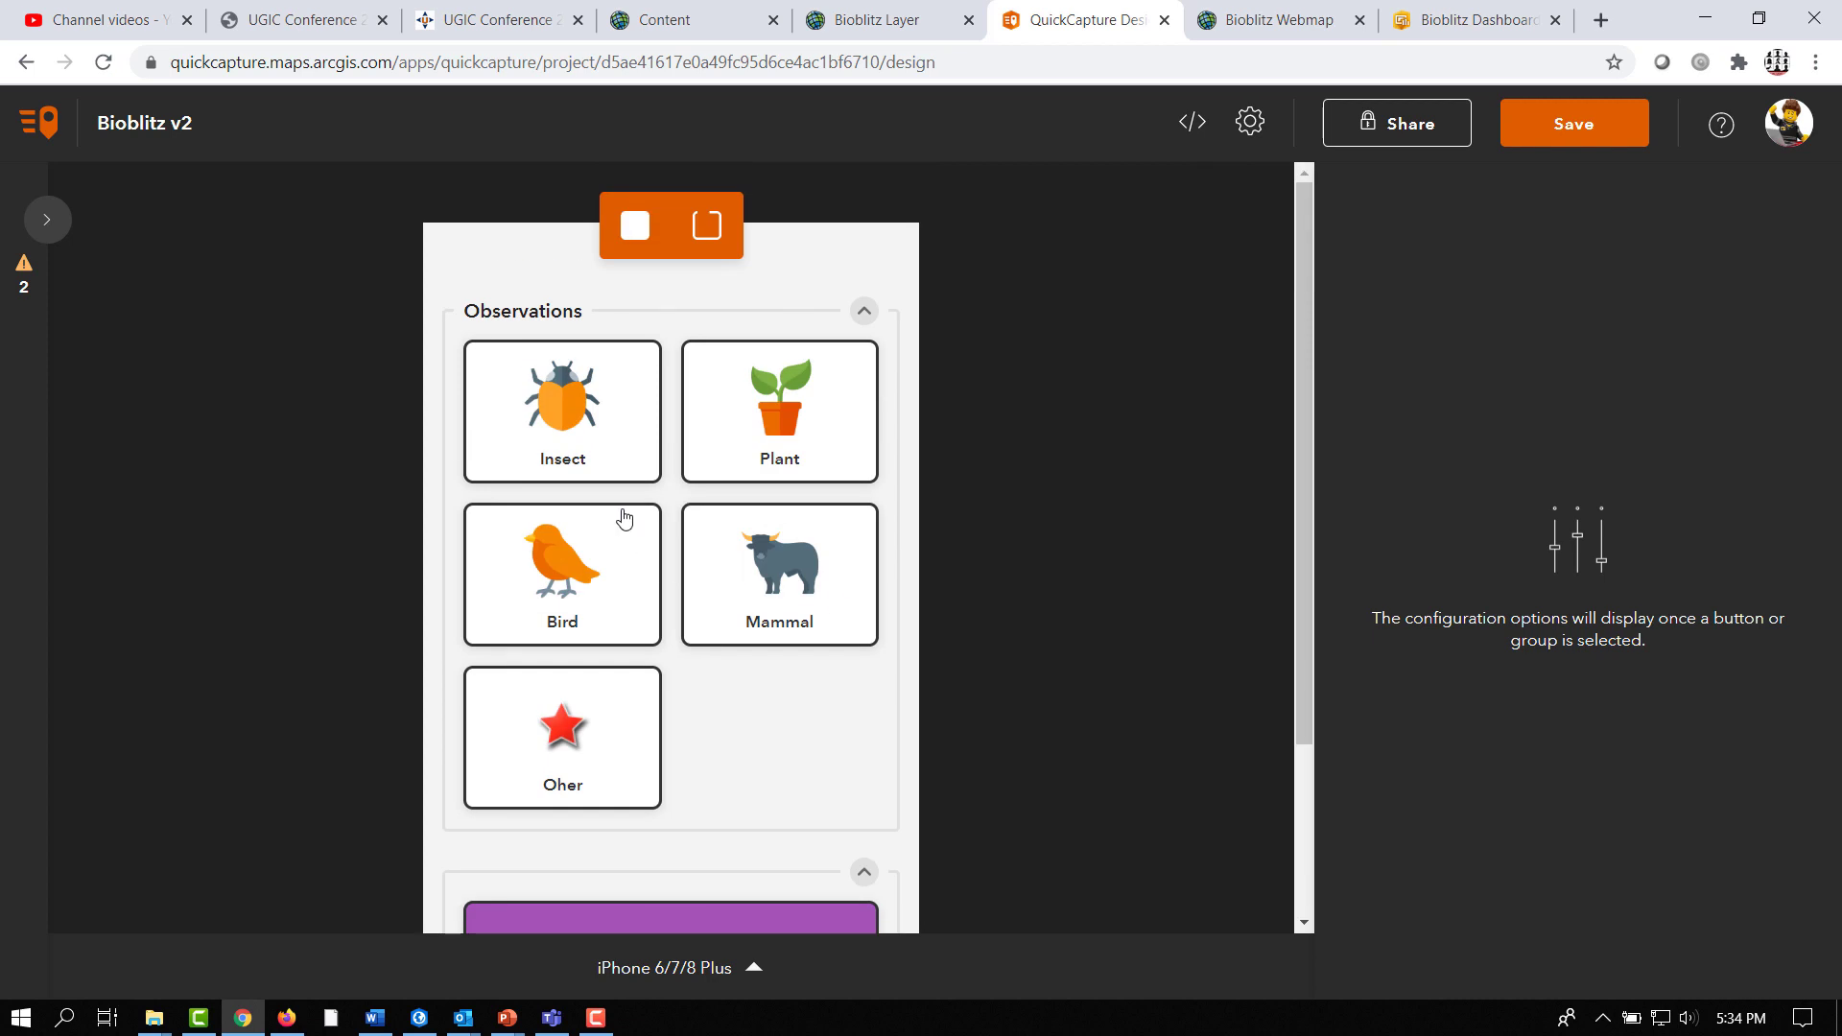
pyautogui.click(556, 422)
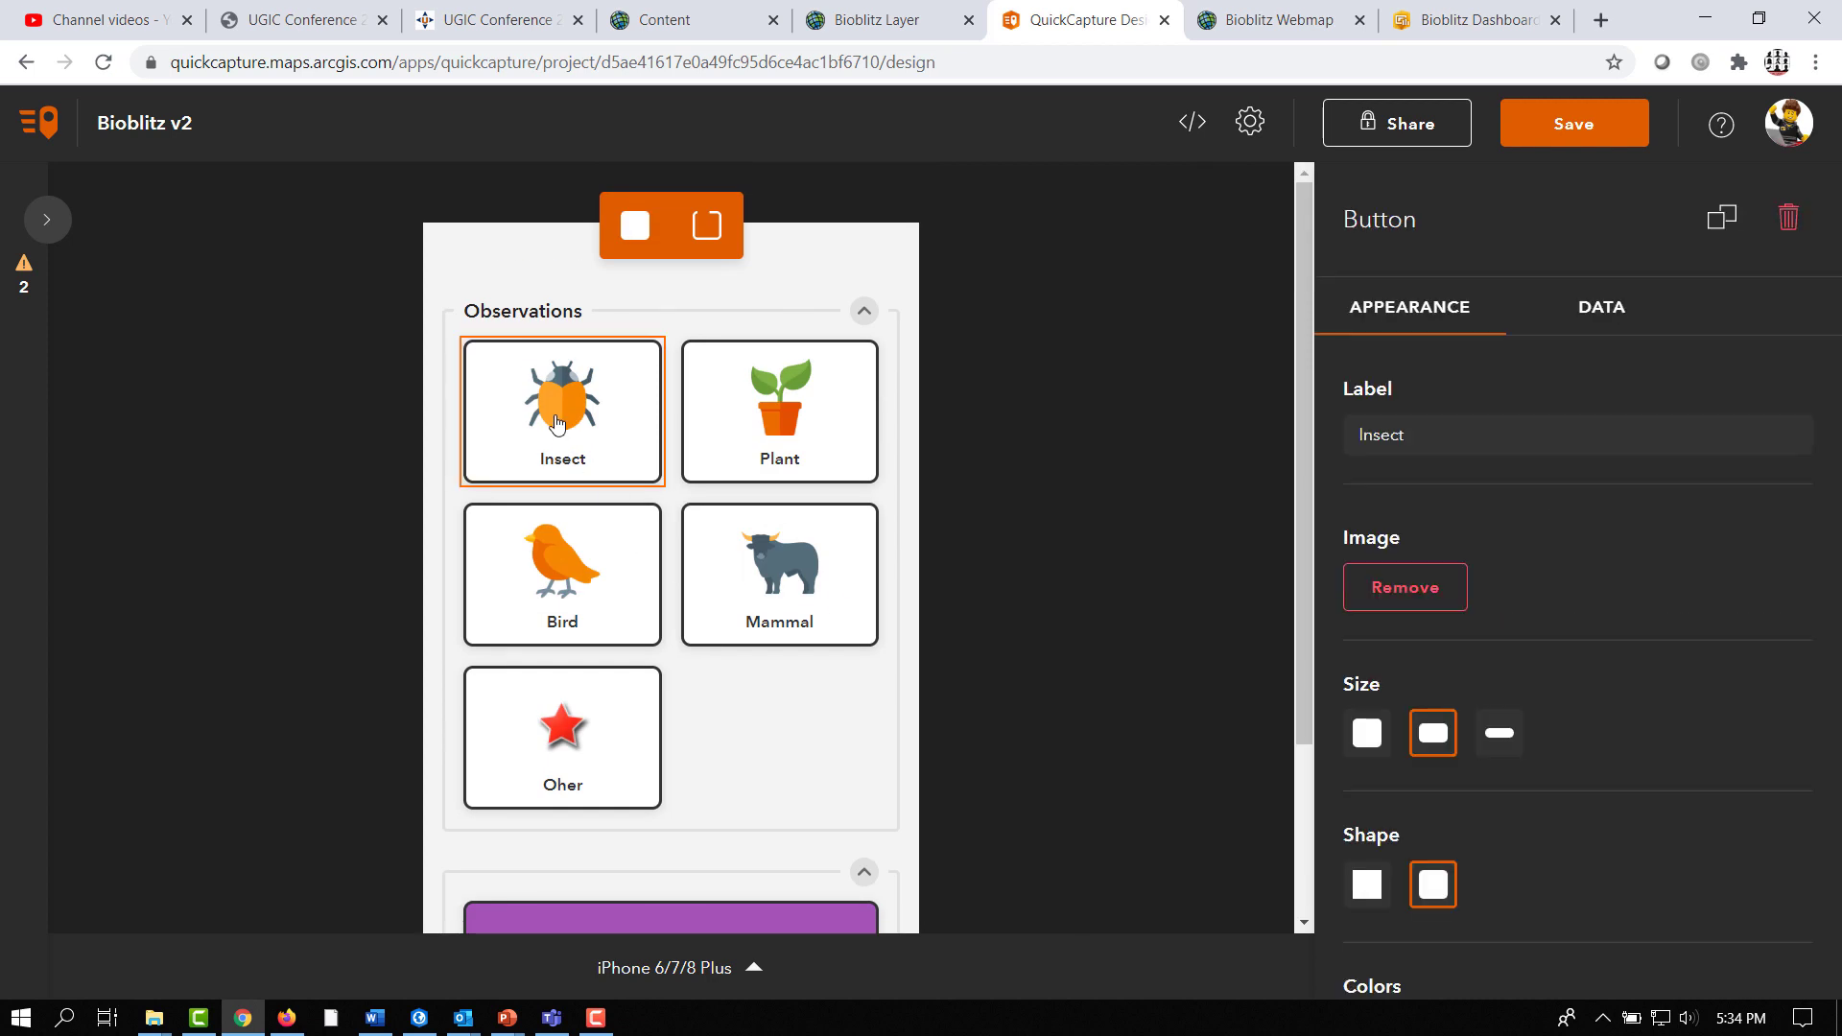
pyautogui.click(1615, 314)
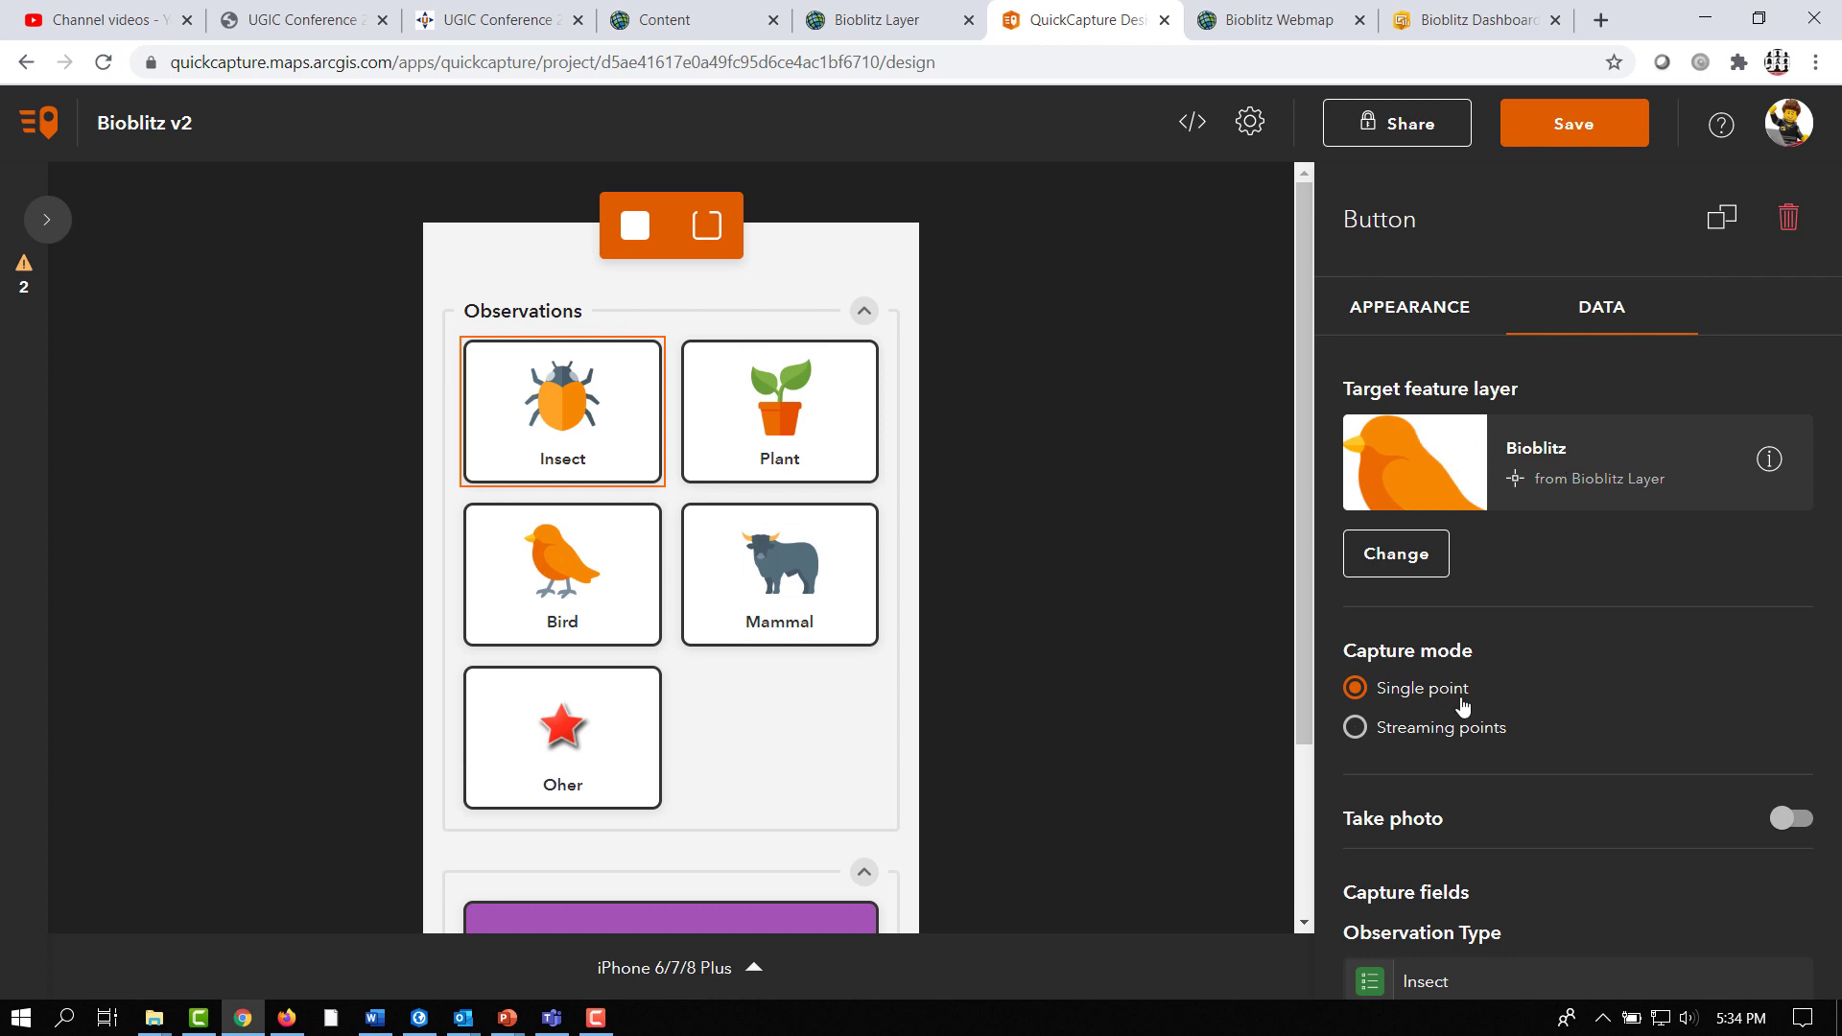
pyautogui.scroll(-4, 1459, 707)
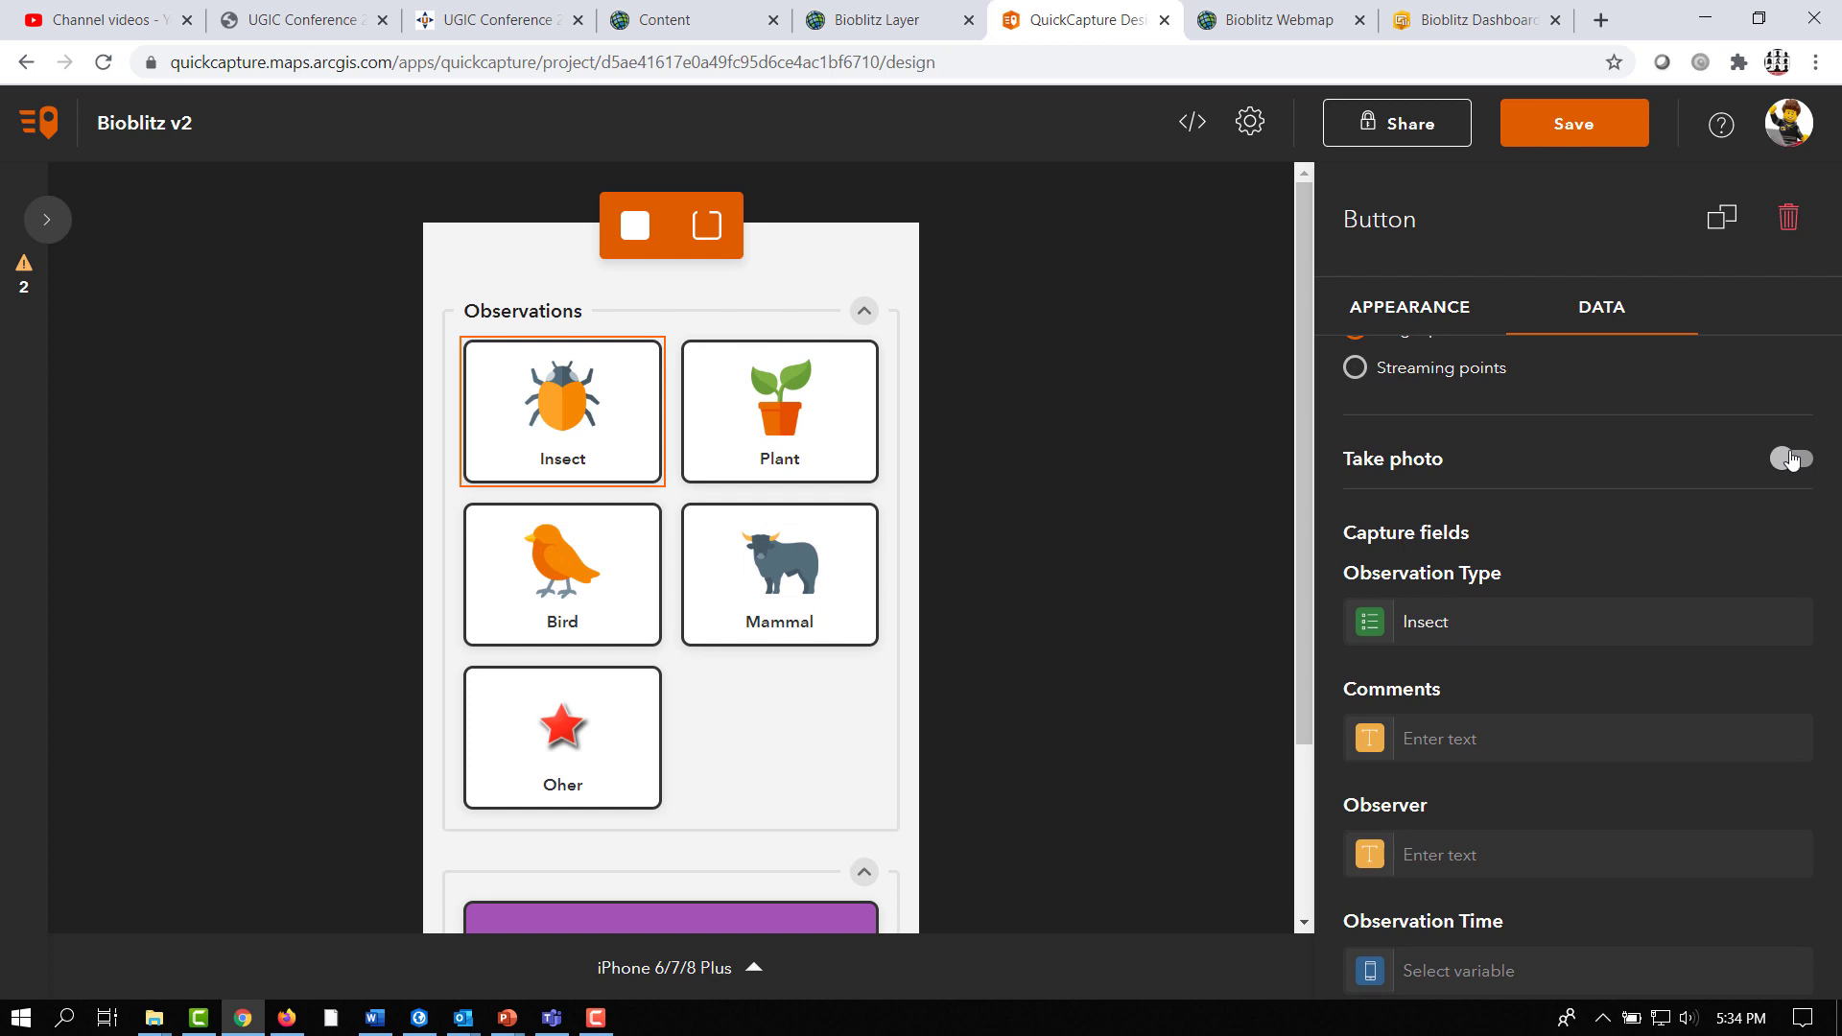
pyautogui.click(1788, 459)
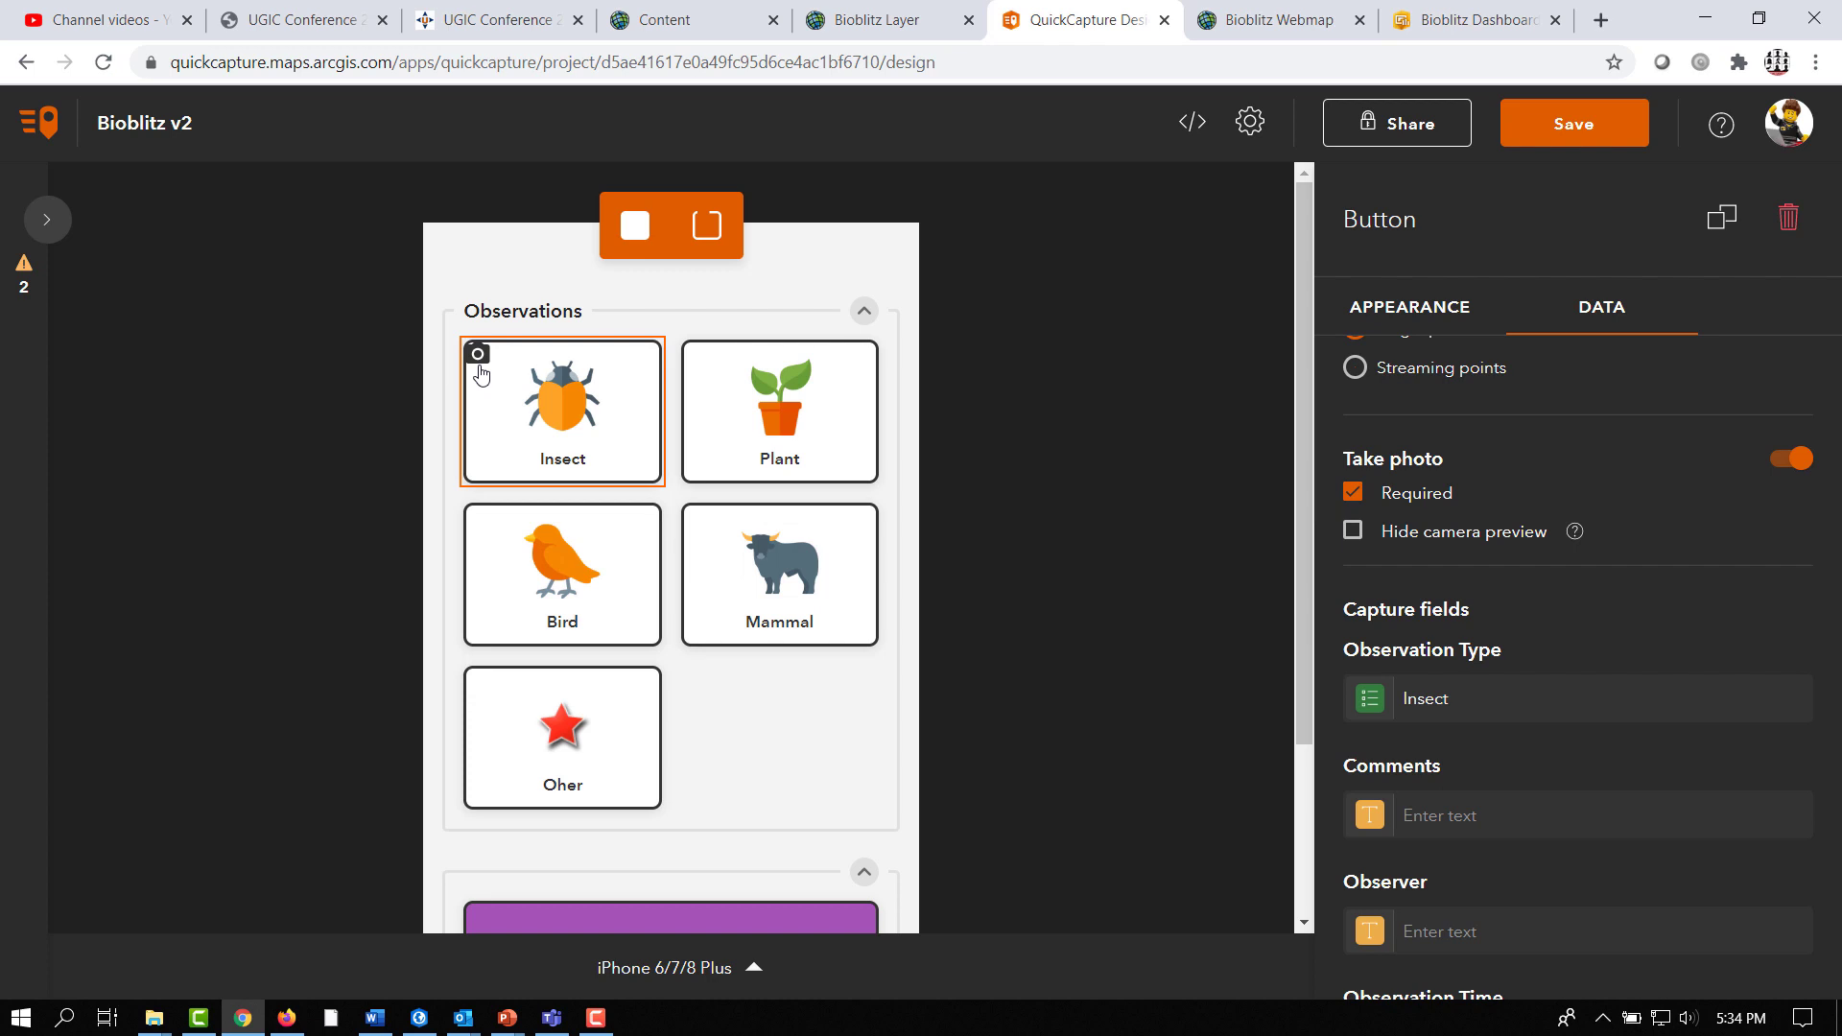
# - Extend photo capture to all five Observations buttons: Insect, Plant, Bird, Mammal and Oher
pyautogui.keyDown('ctrl'); pyautogui.click(699, 413); pyautogui.keyUp('ctrl')
pyautogui.keyDown('ctrl'); pyautogui.click(576, 571); pyautogui.keyUp('ctrl')
pyautogui.keyDown('ctrl'); pyautogui.click(732, 588); pyautogui.keyUp('ctrl')
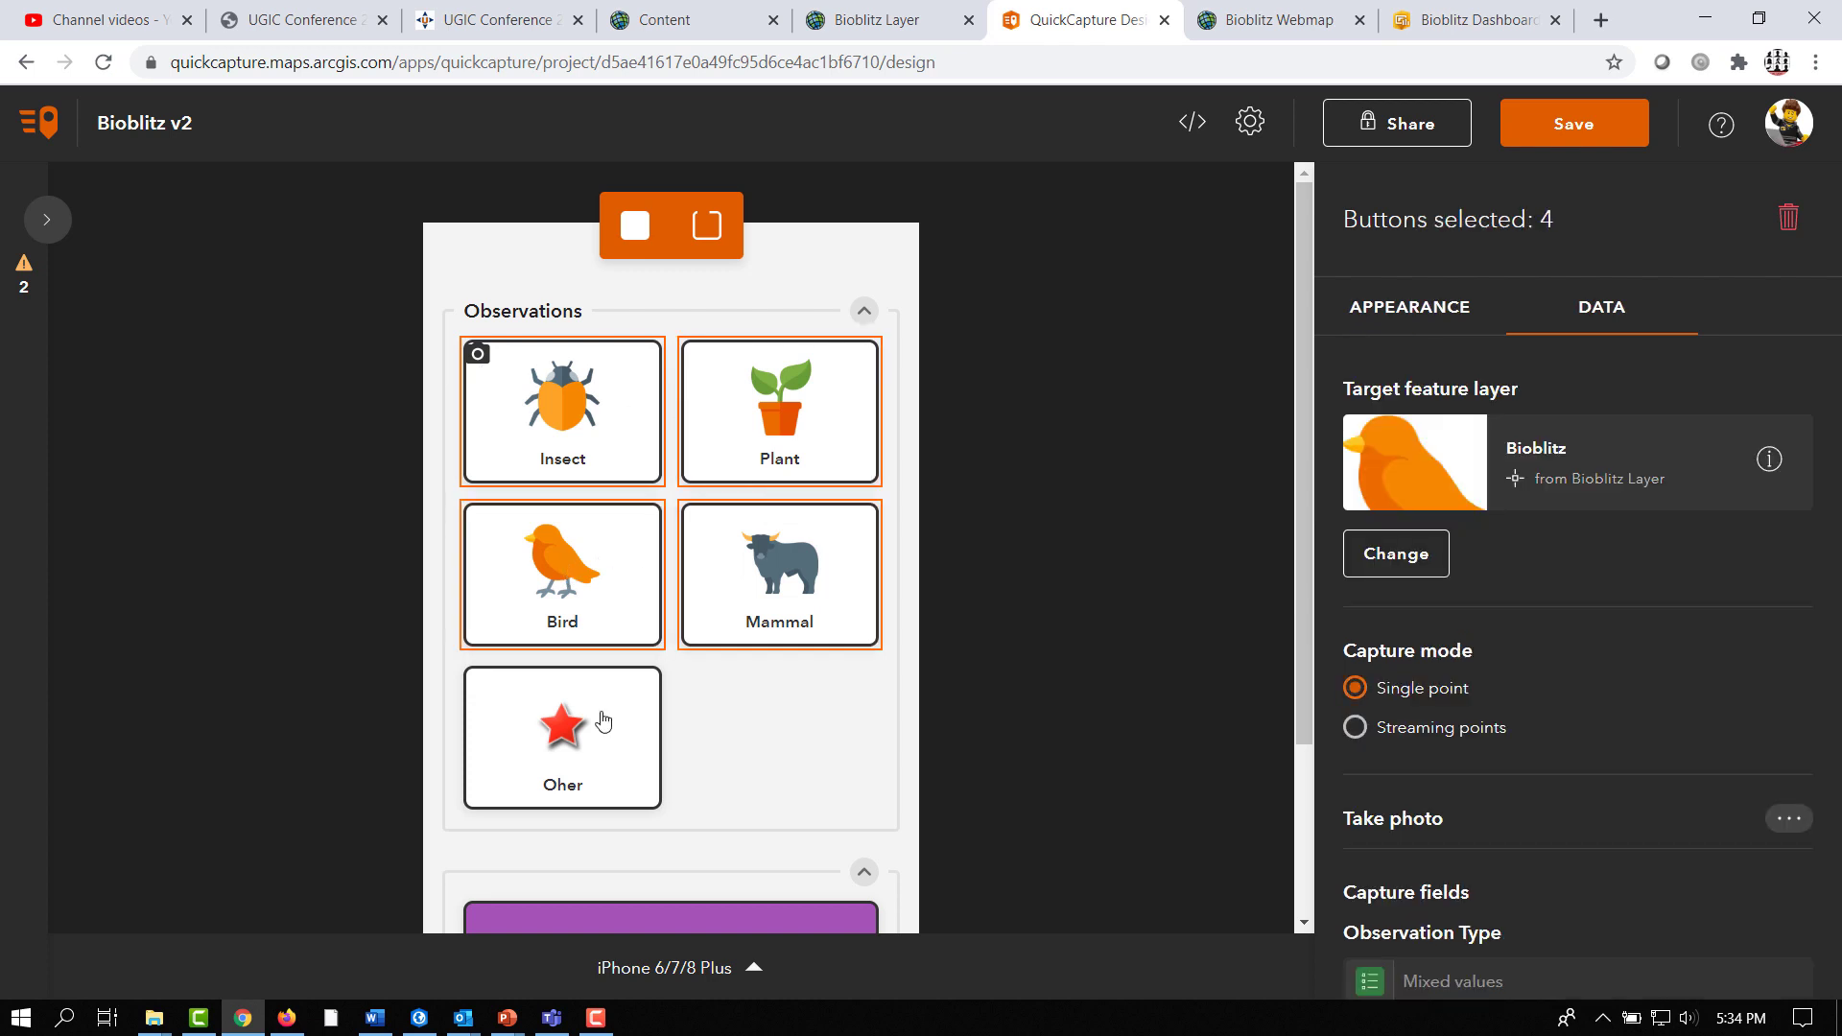
pyautogui.keyDown('ctrl'); pyautogui.click(602, 721); pyautogui.keyUp('ctrl')
pyautogui.click(1789, 820)
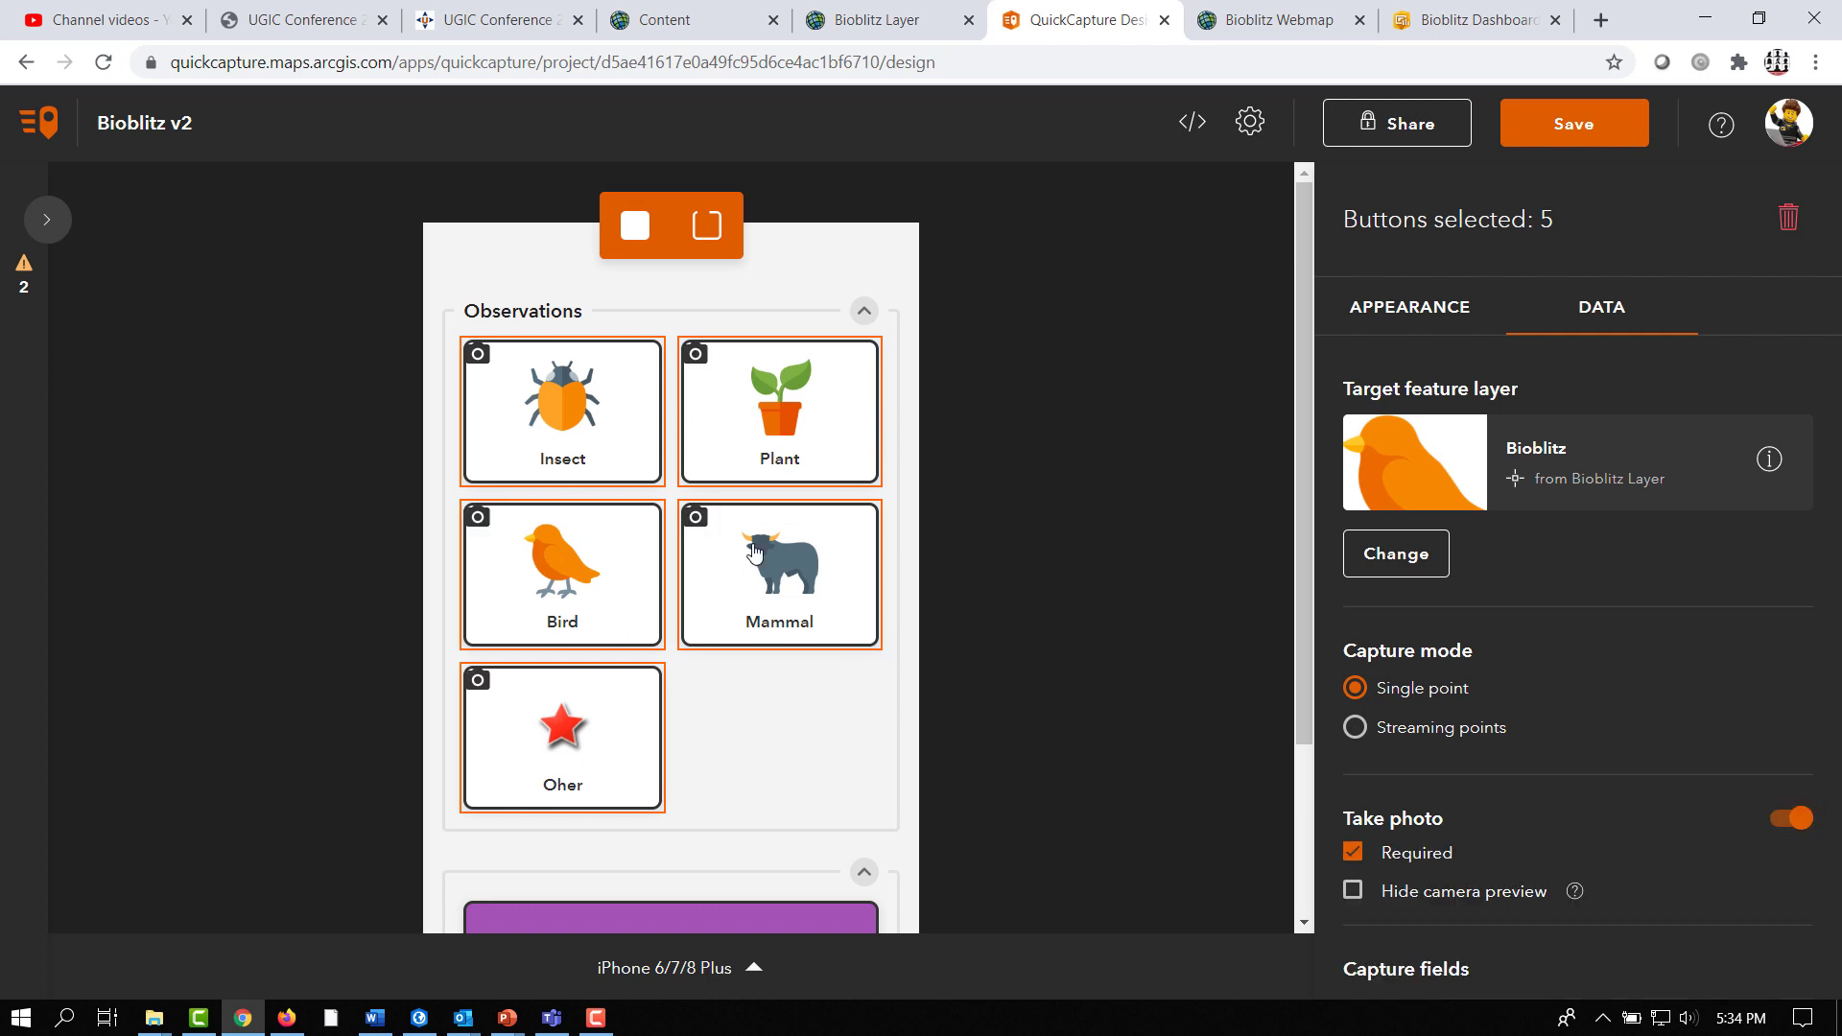
# - Set the Accuracy (m) field of all five Observations buttons to the device variable Horizontal accuracy (m)
pyautogui.click(648, 443)
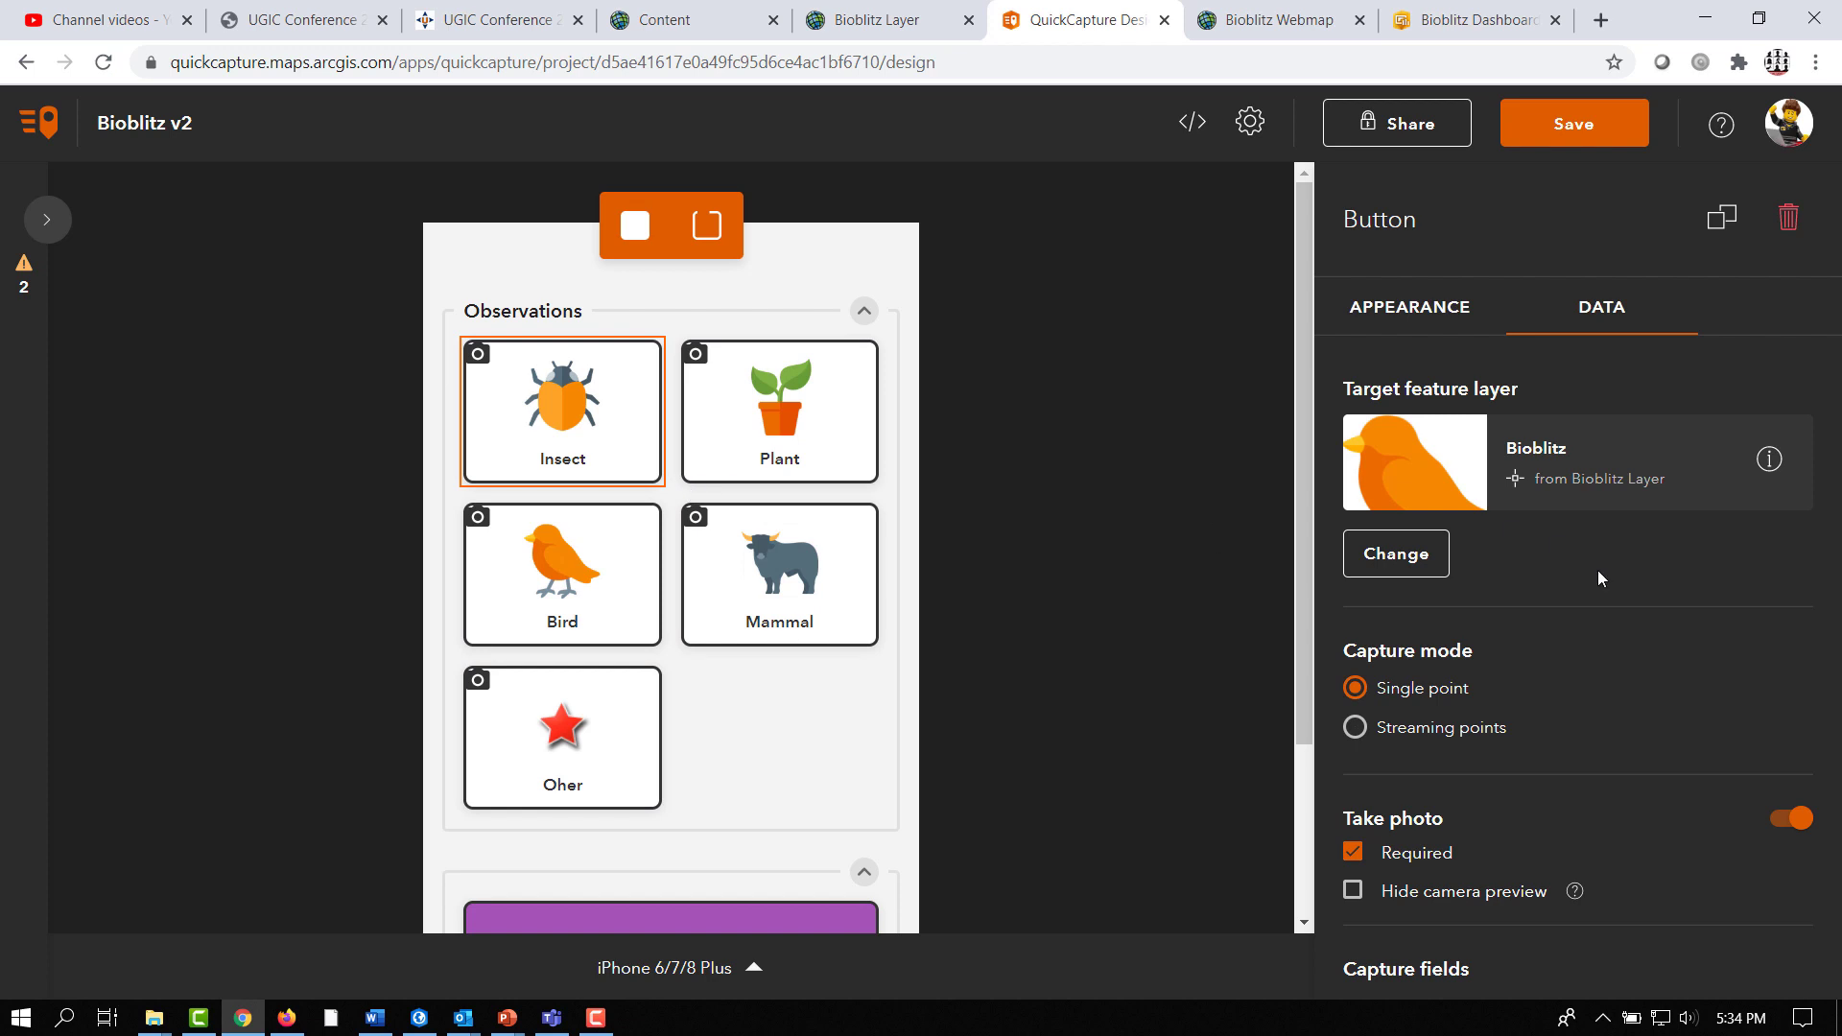
pyautogui.scroll(-5, 1612, 683)
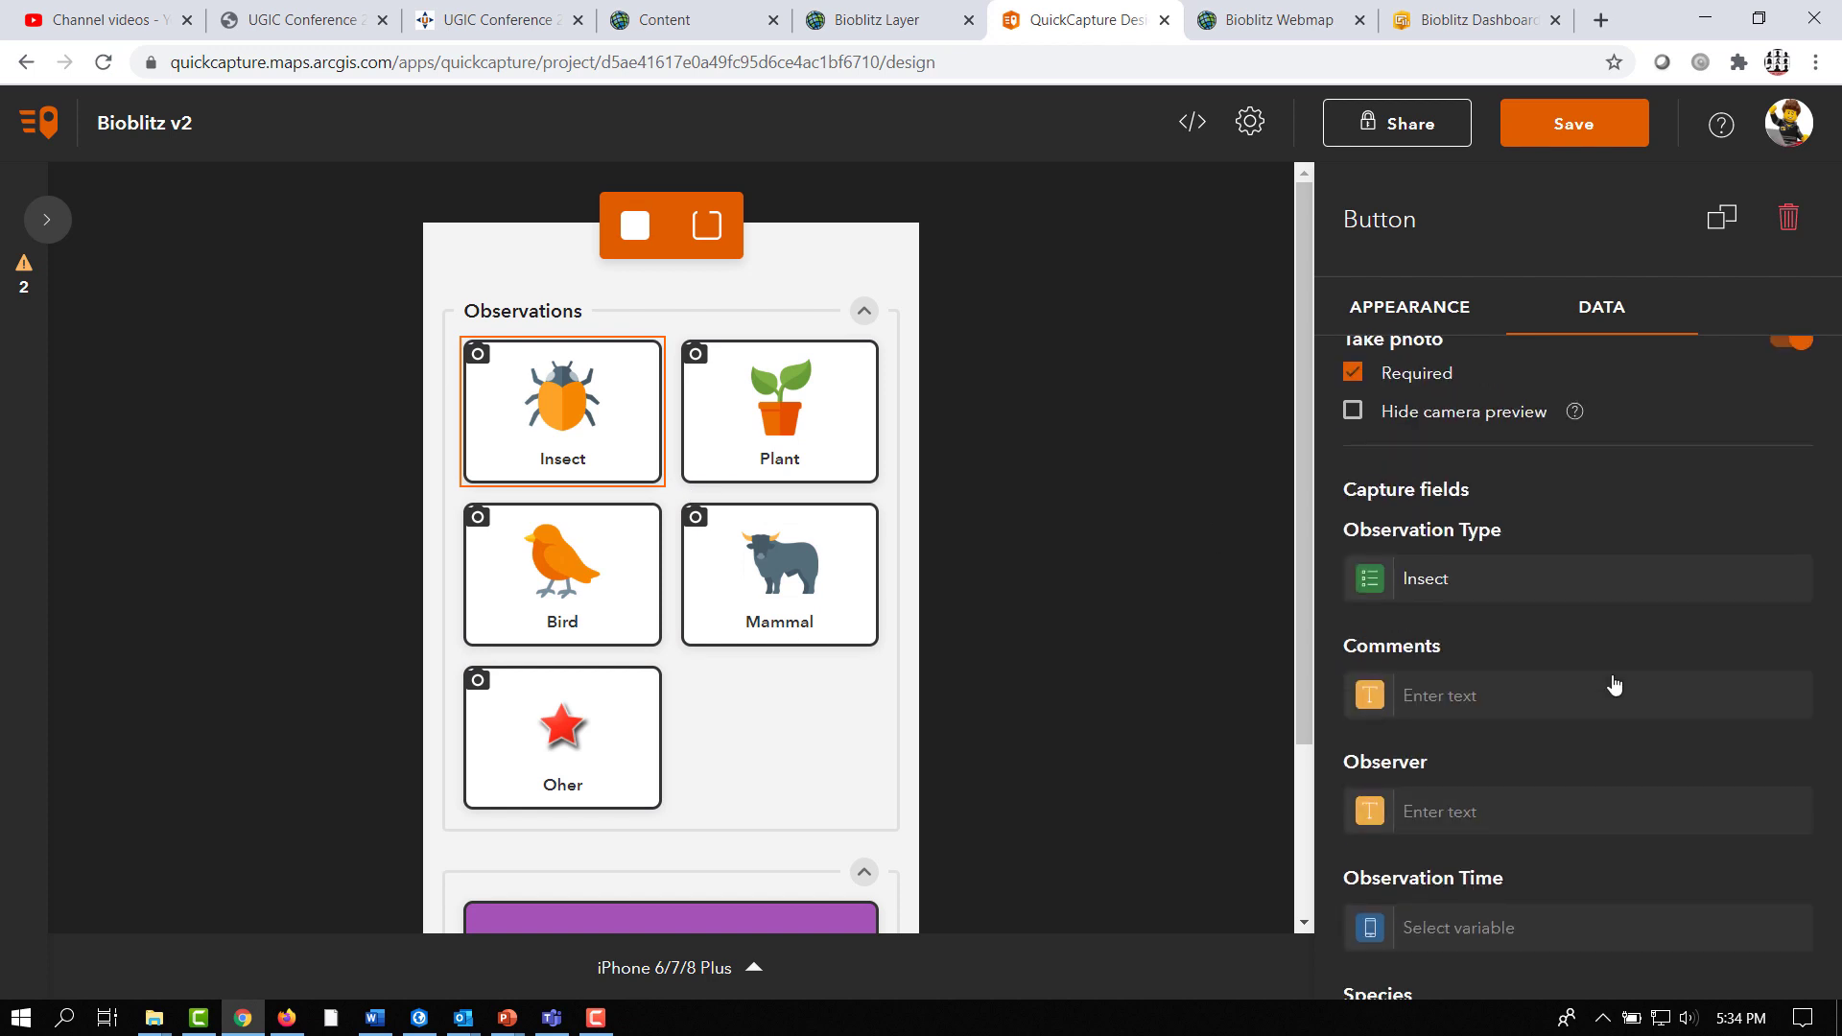
pyautogui.scroll(-3, 1614, 683)
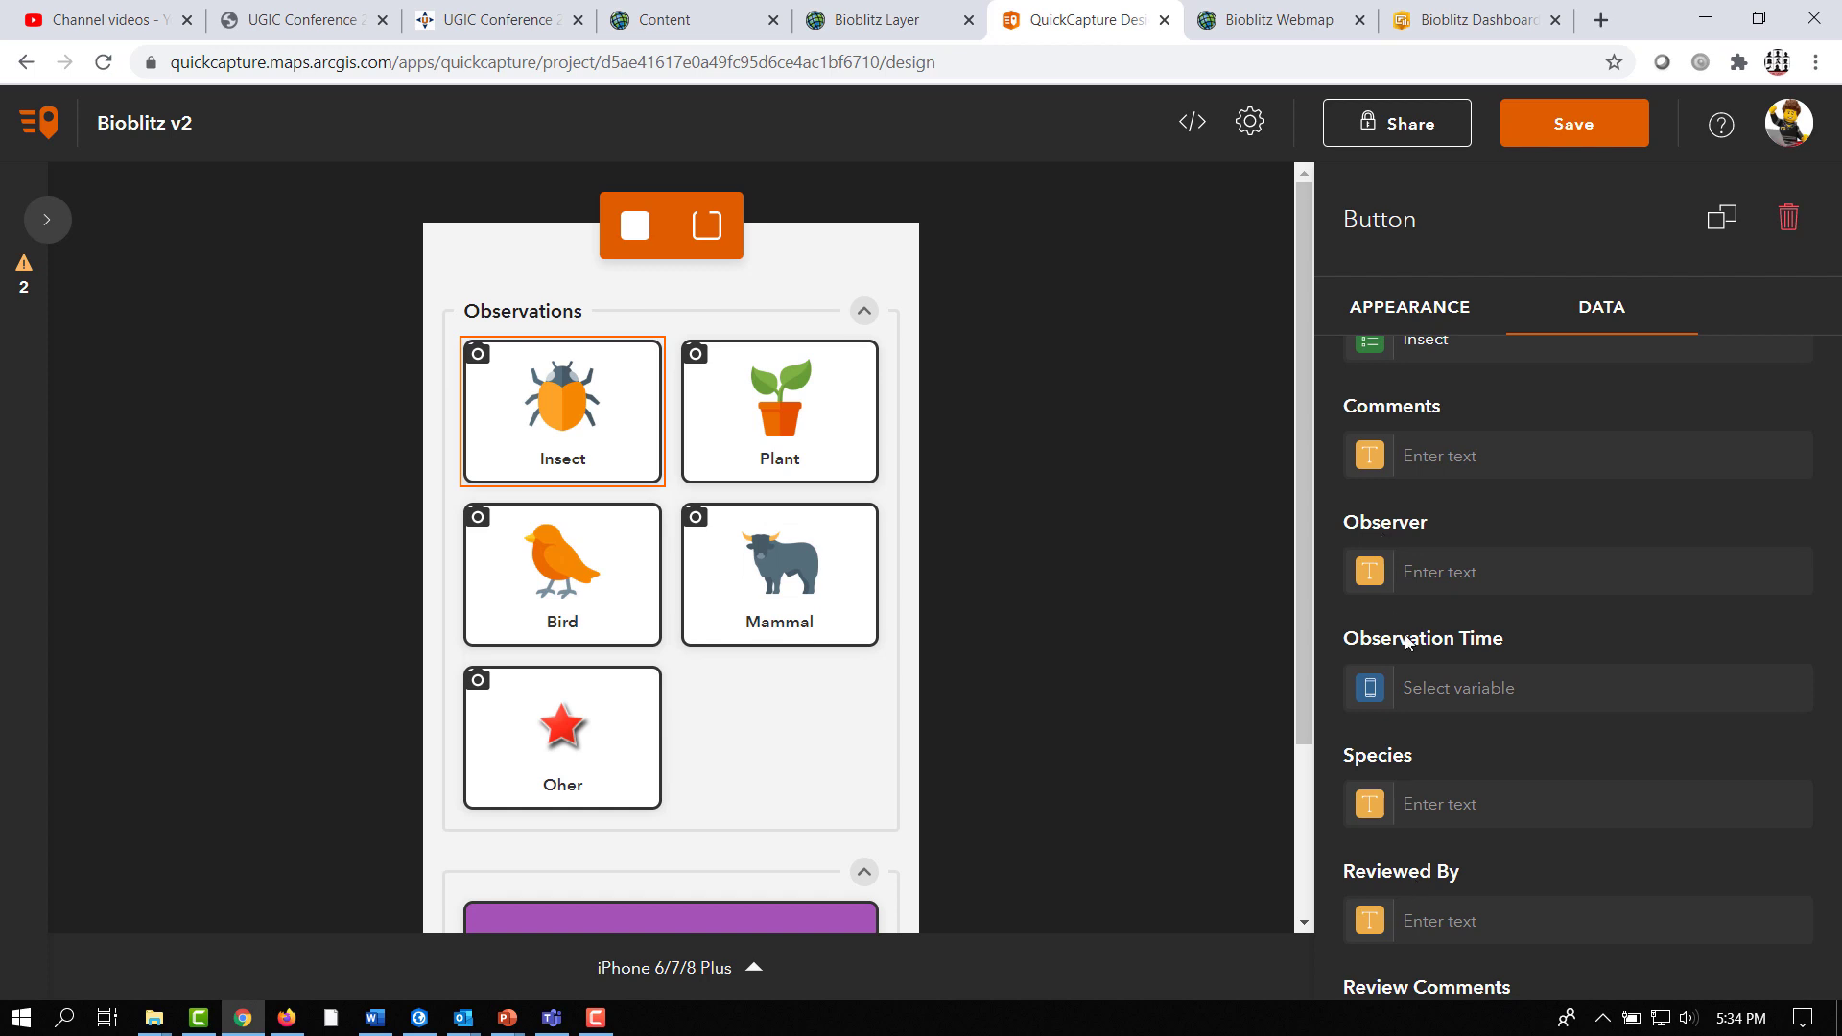
pyautogui.scroll(-3, 1404, 635)
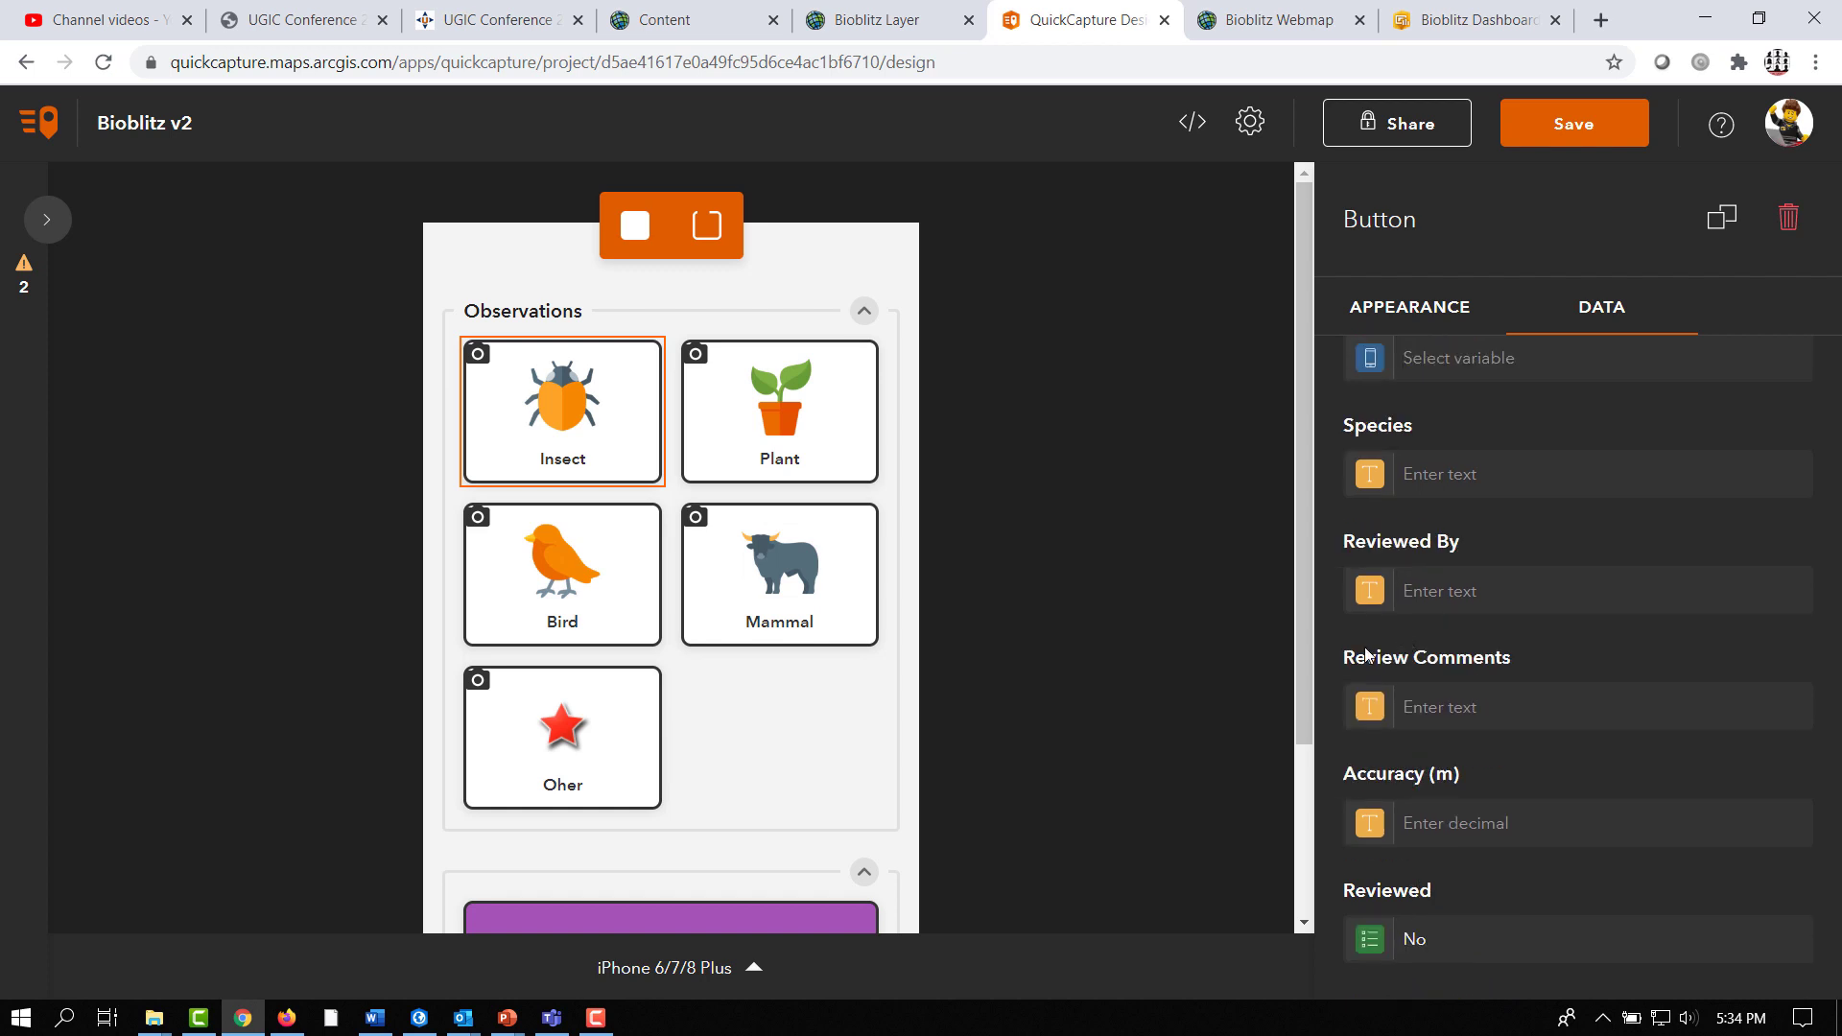
pyautogui.keyDown('ctrl'); pyautogui.click(773, 440); pyautogui.keyUp('ctrl')
pyautogui.keyDown('ctrl'); pyautogui.click(569, 605); pyautogui.keyUp('ctrl')
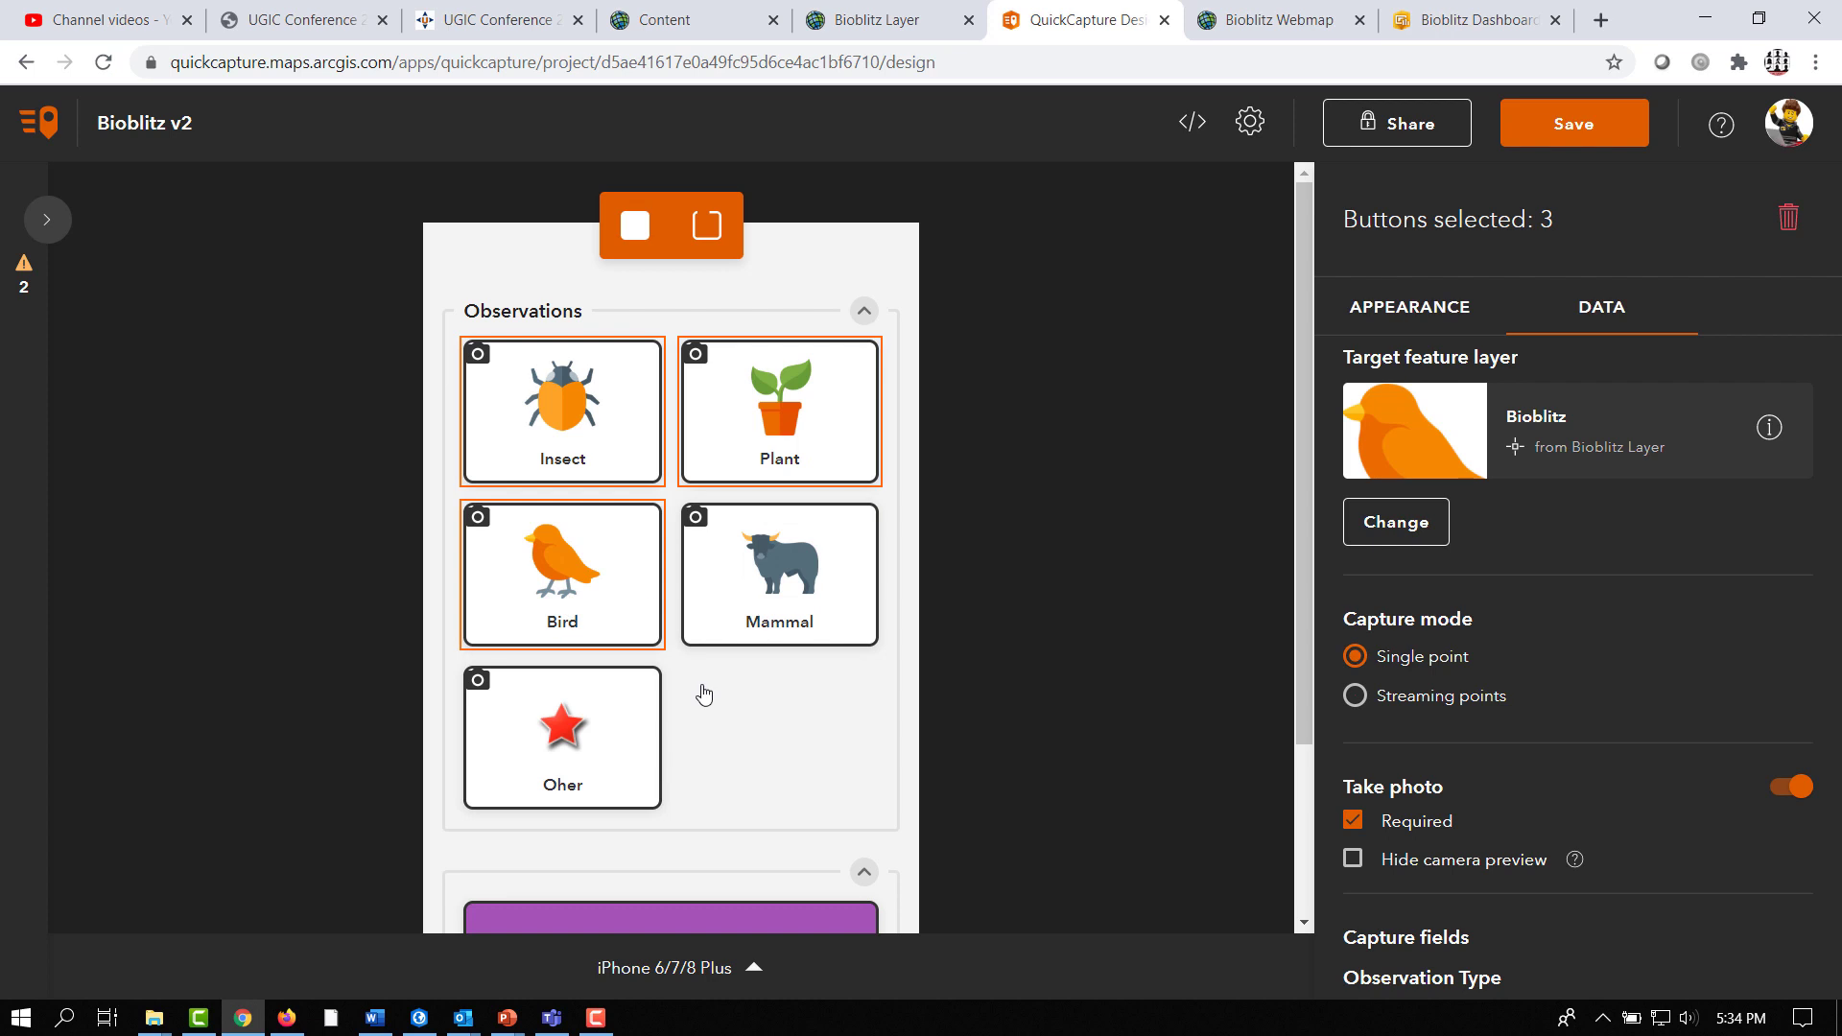
pyautogui.keyDown('ctrl'); pyautogui.click(729, 624); pyautogui.keyUp('ctrl')
pyautogui.keyDown('ctrl'); pyautogui.click(583, 773); pyautogui.keyUp('ctrl')
pyautogui.scroll(-5, 1464, 768)
pyautogui.scroll(-2, 1464, 767)
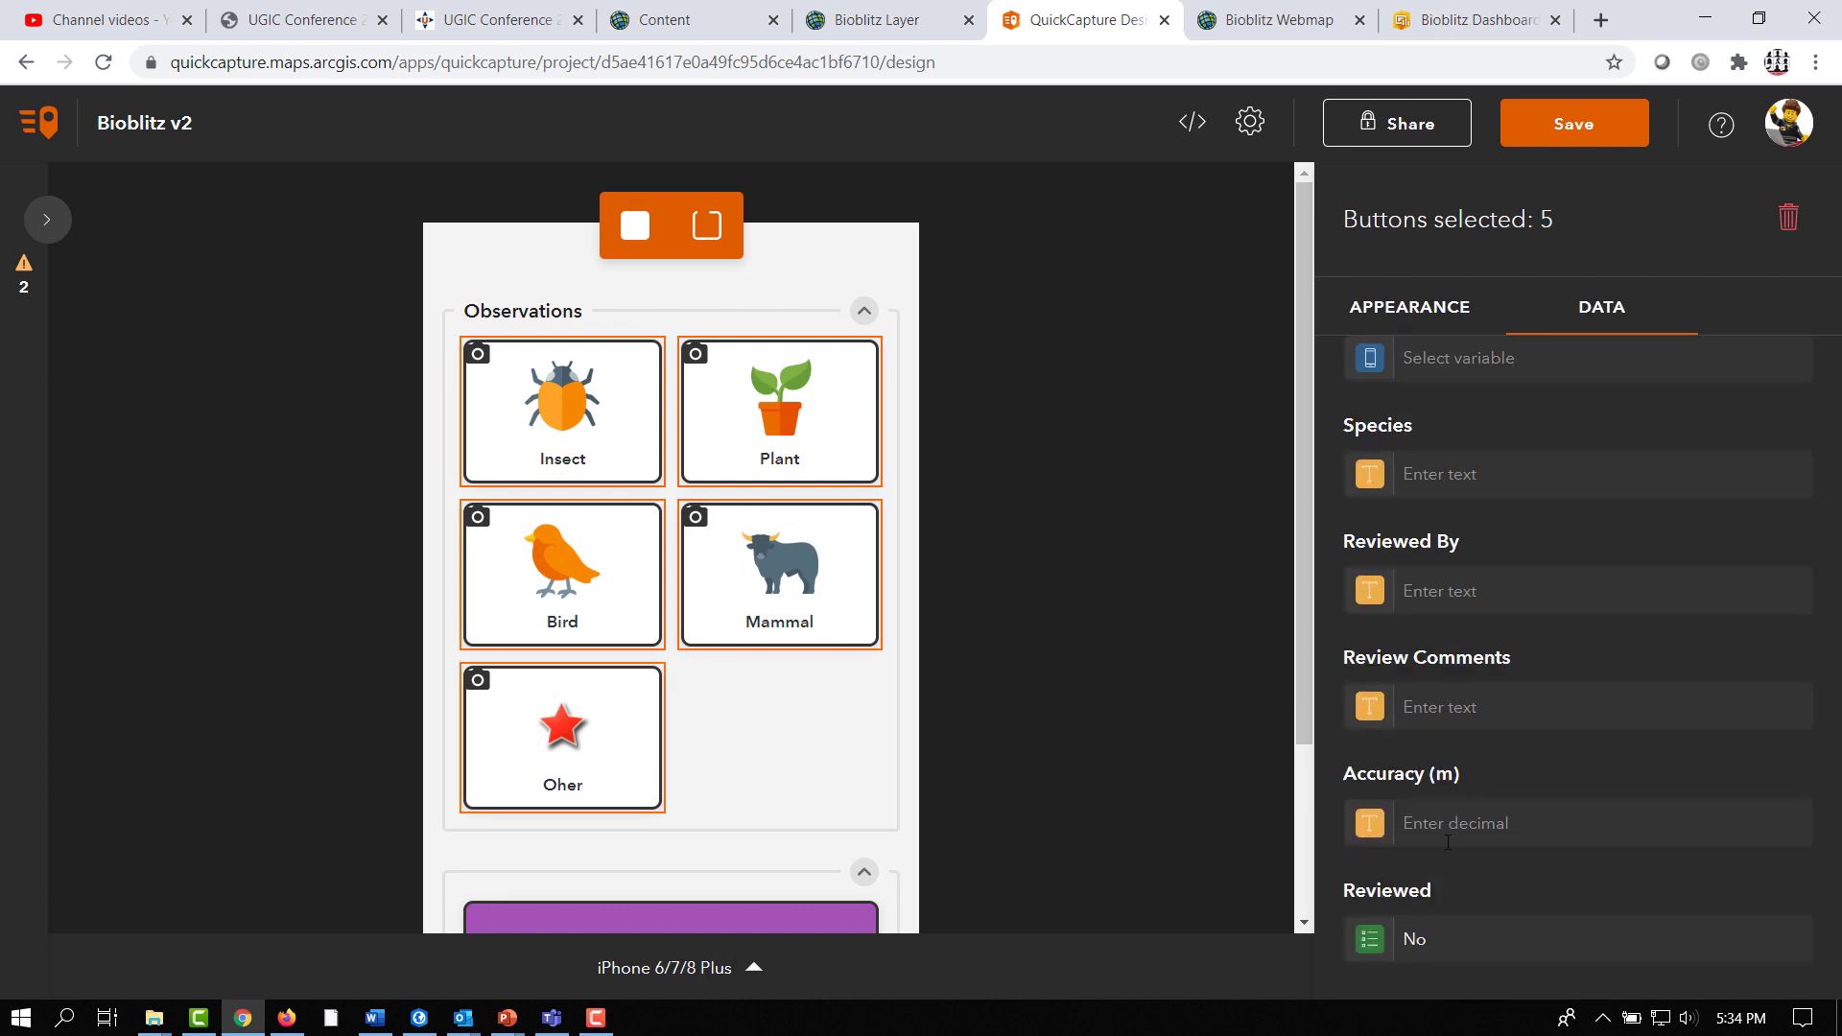
pyautogui.click(1373, 827)
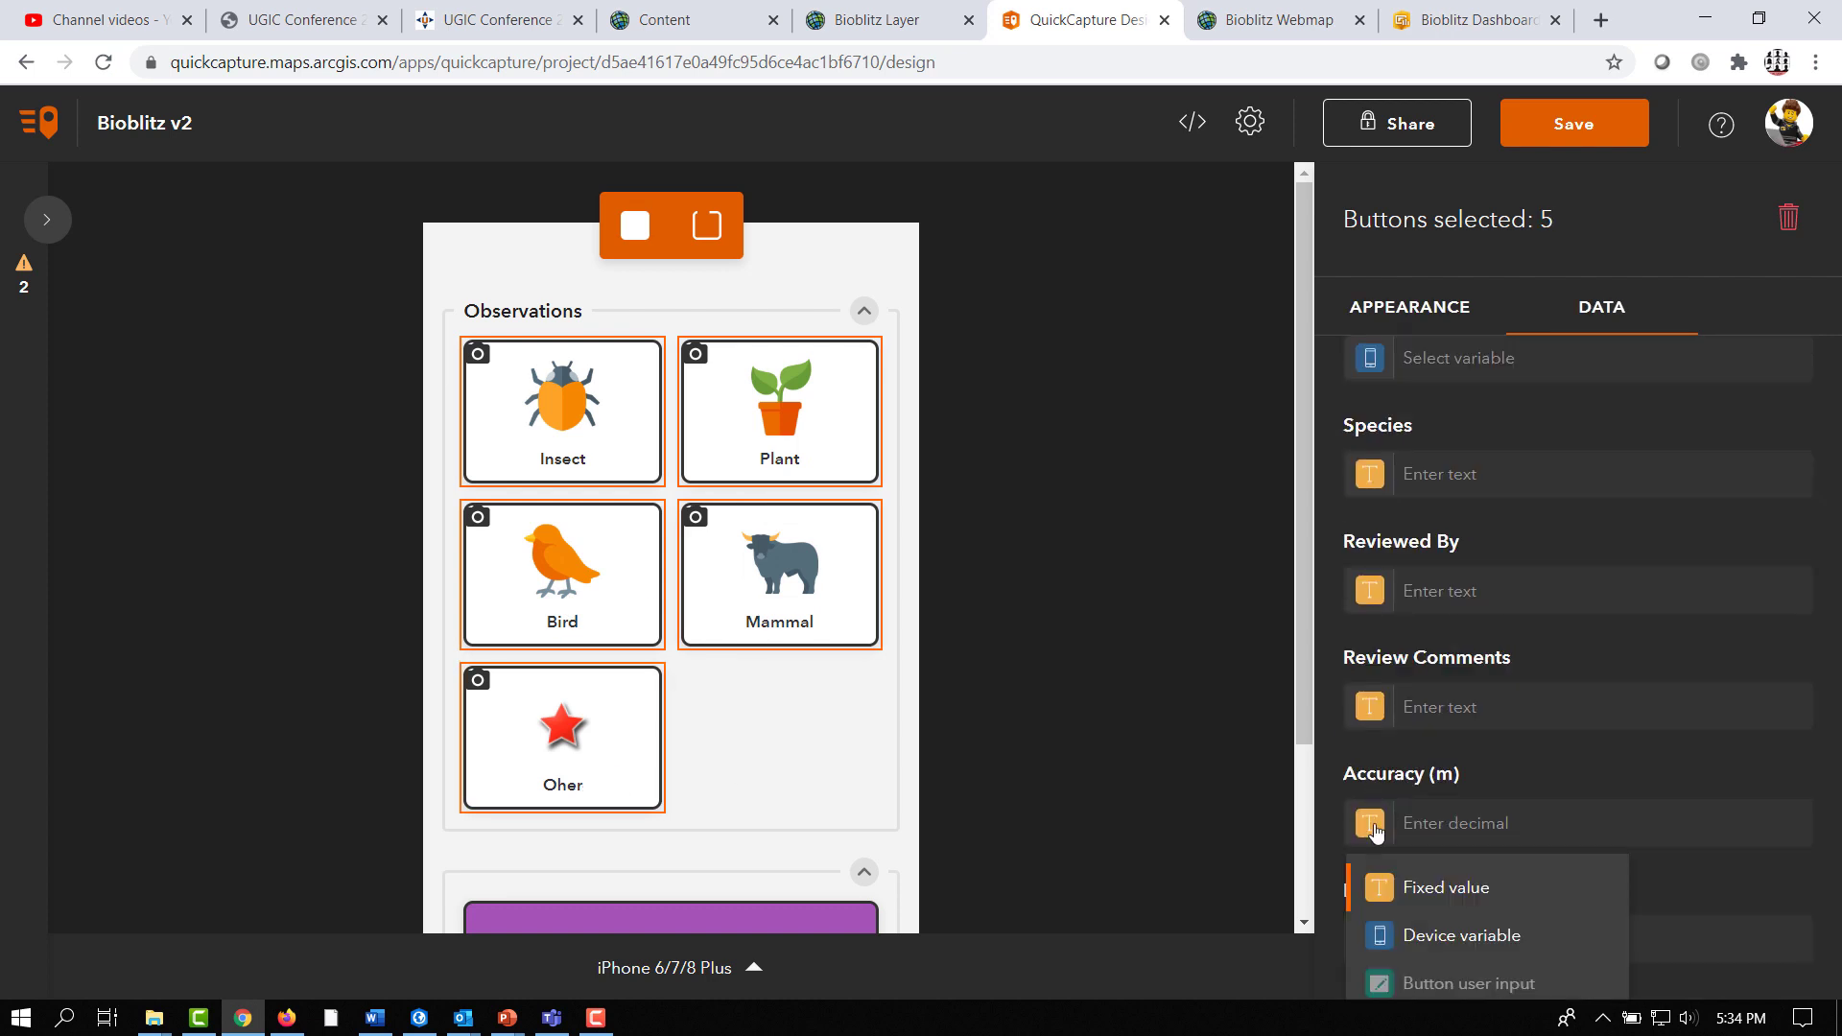
pyautogui.click(1446, 918)
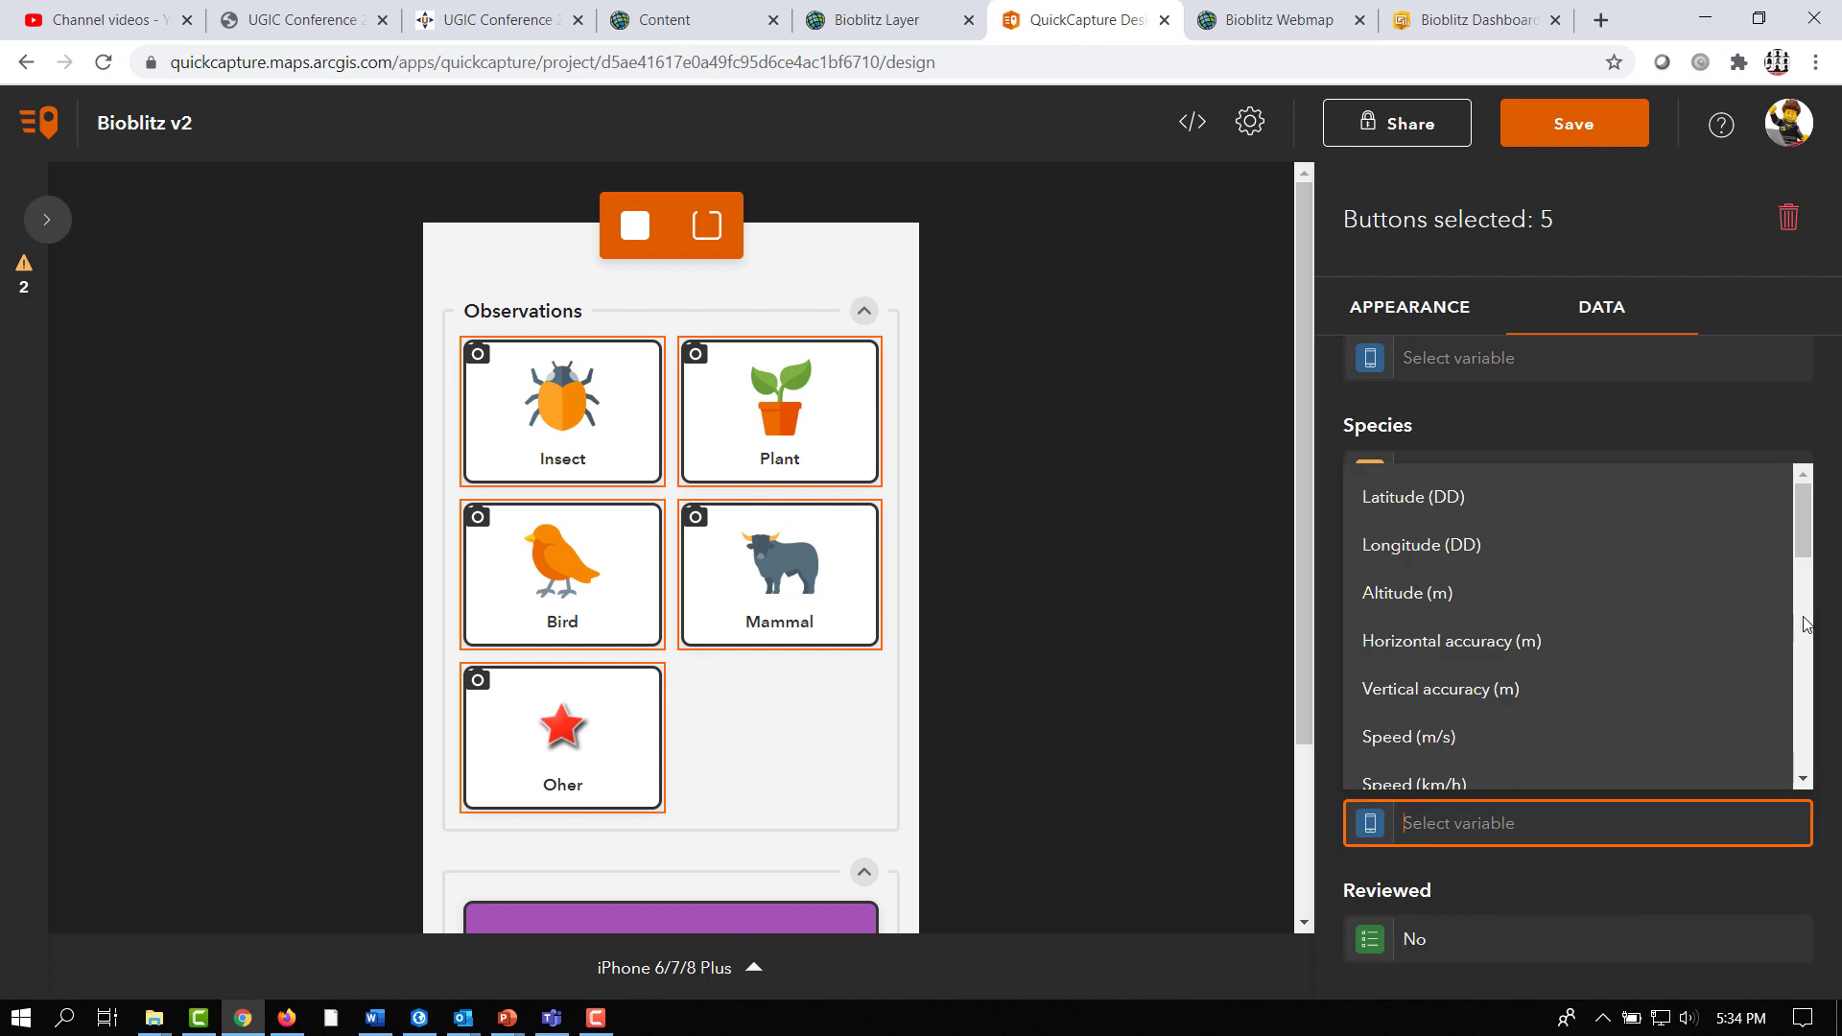
pyautogui.moveTo(1802, 549)
pyautogui.mouseDown()
pyautogui.moveTo(1811, 607)
pyautogui.moveTo(1807, 543)
pyautogui.mouseUp()
pyautogui.click(1436, 658)
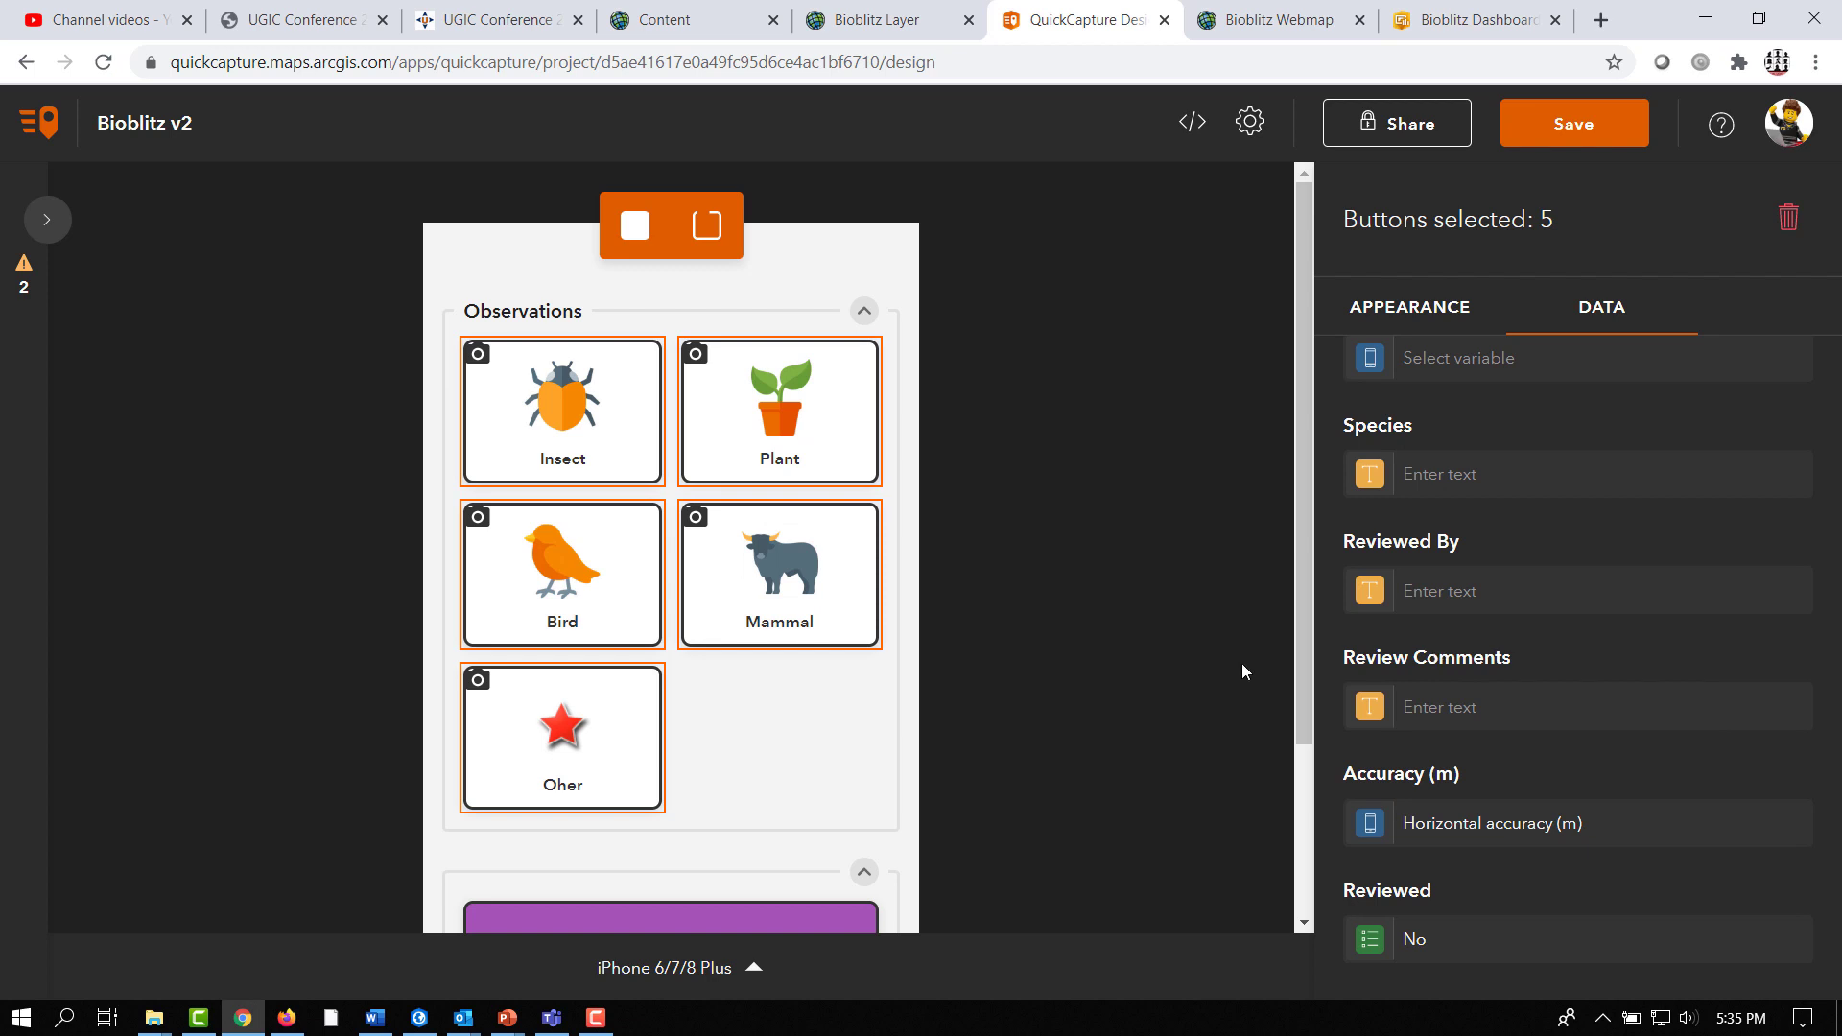
pyautogui.click(1170, 672)
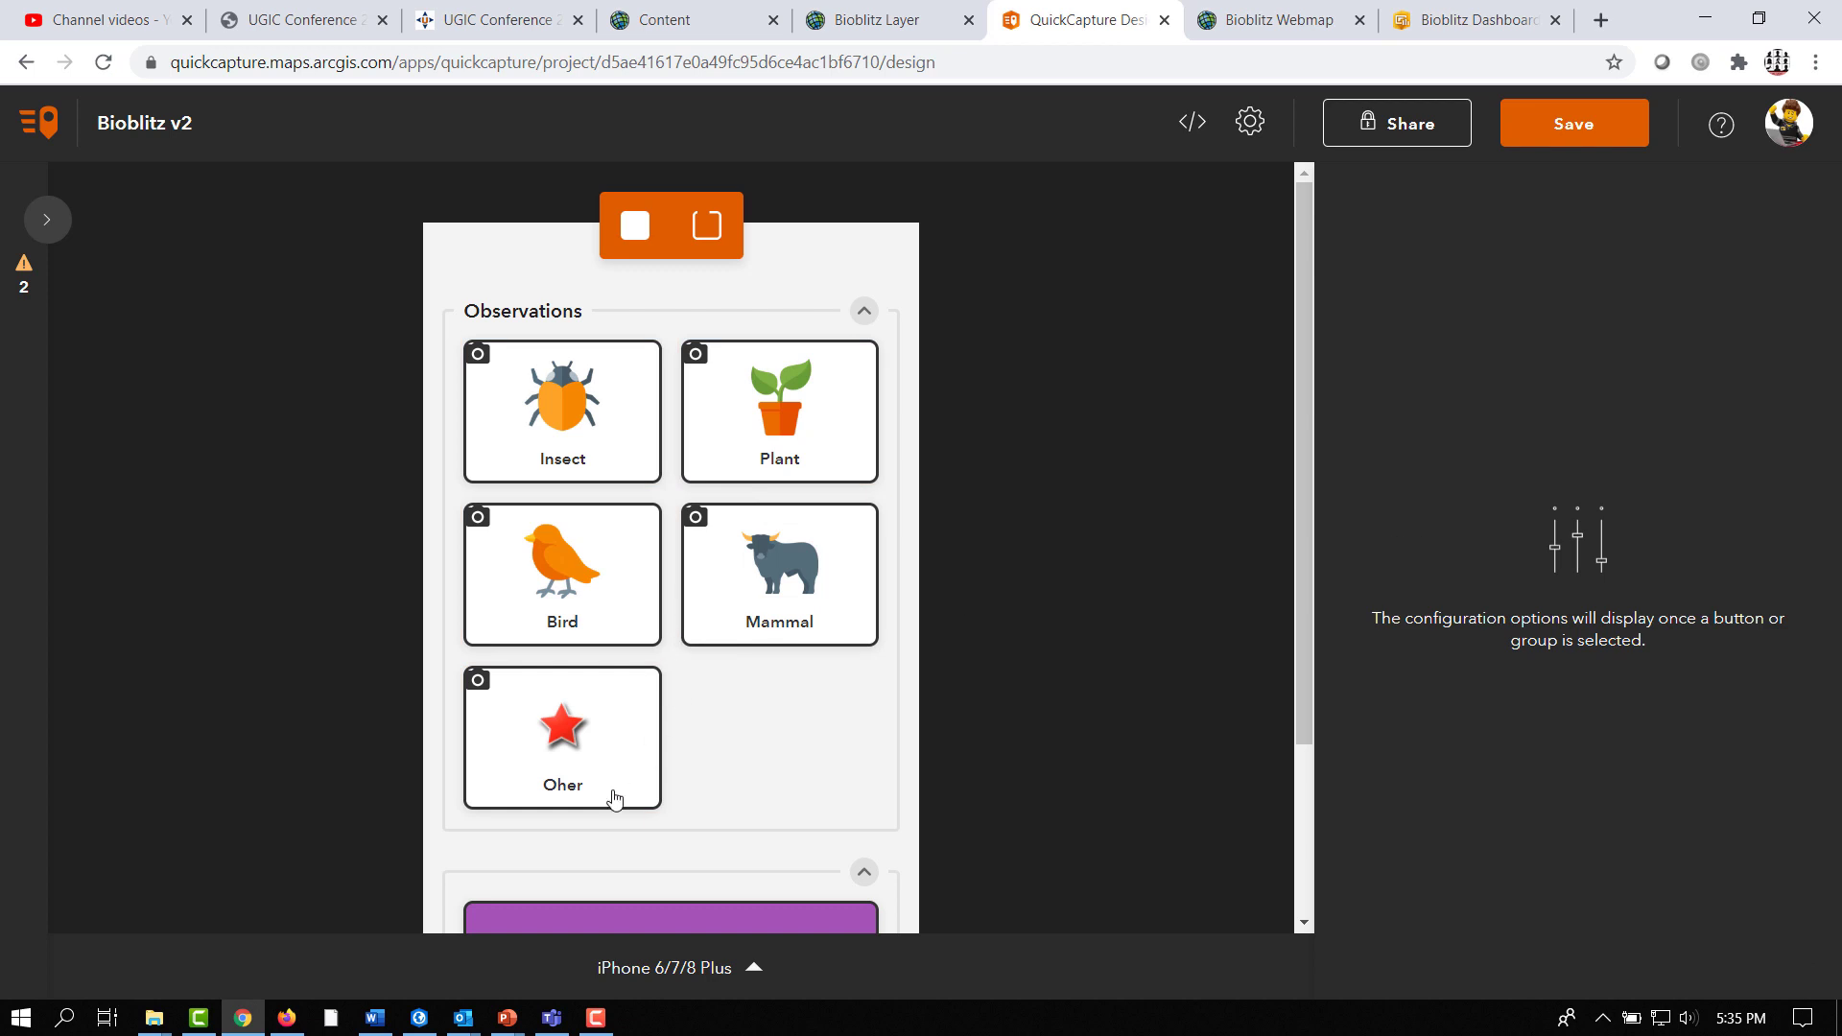
# - Create a multiline text button user input labeled Comments for the Oher button's Comments field
pyautogui.click(568, 721)
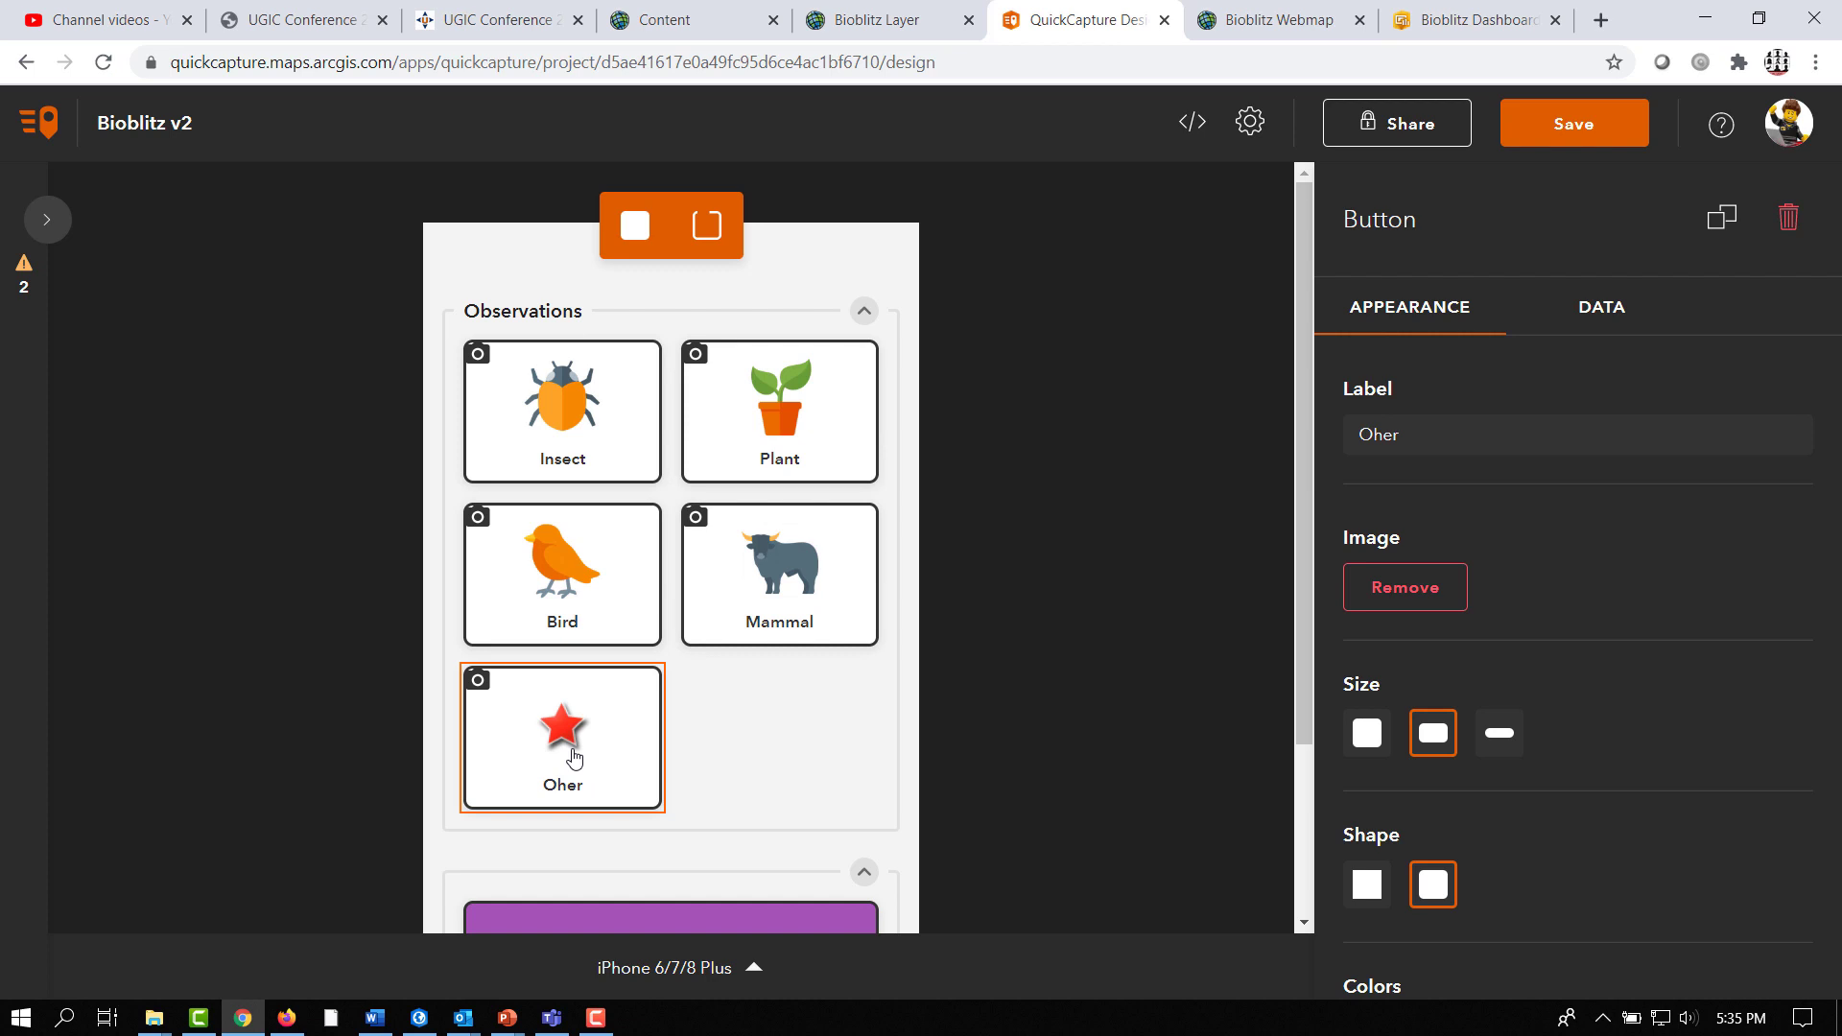
pyautogui.click(1597, 312)
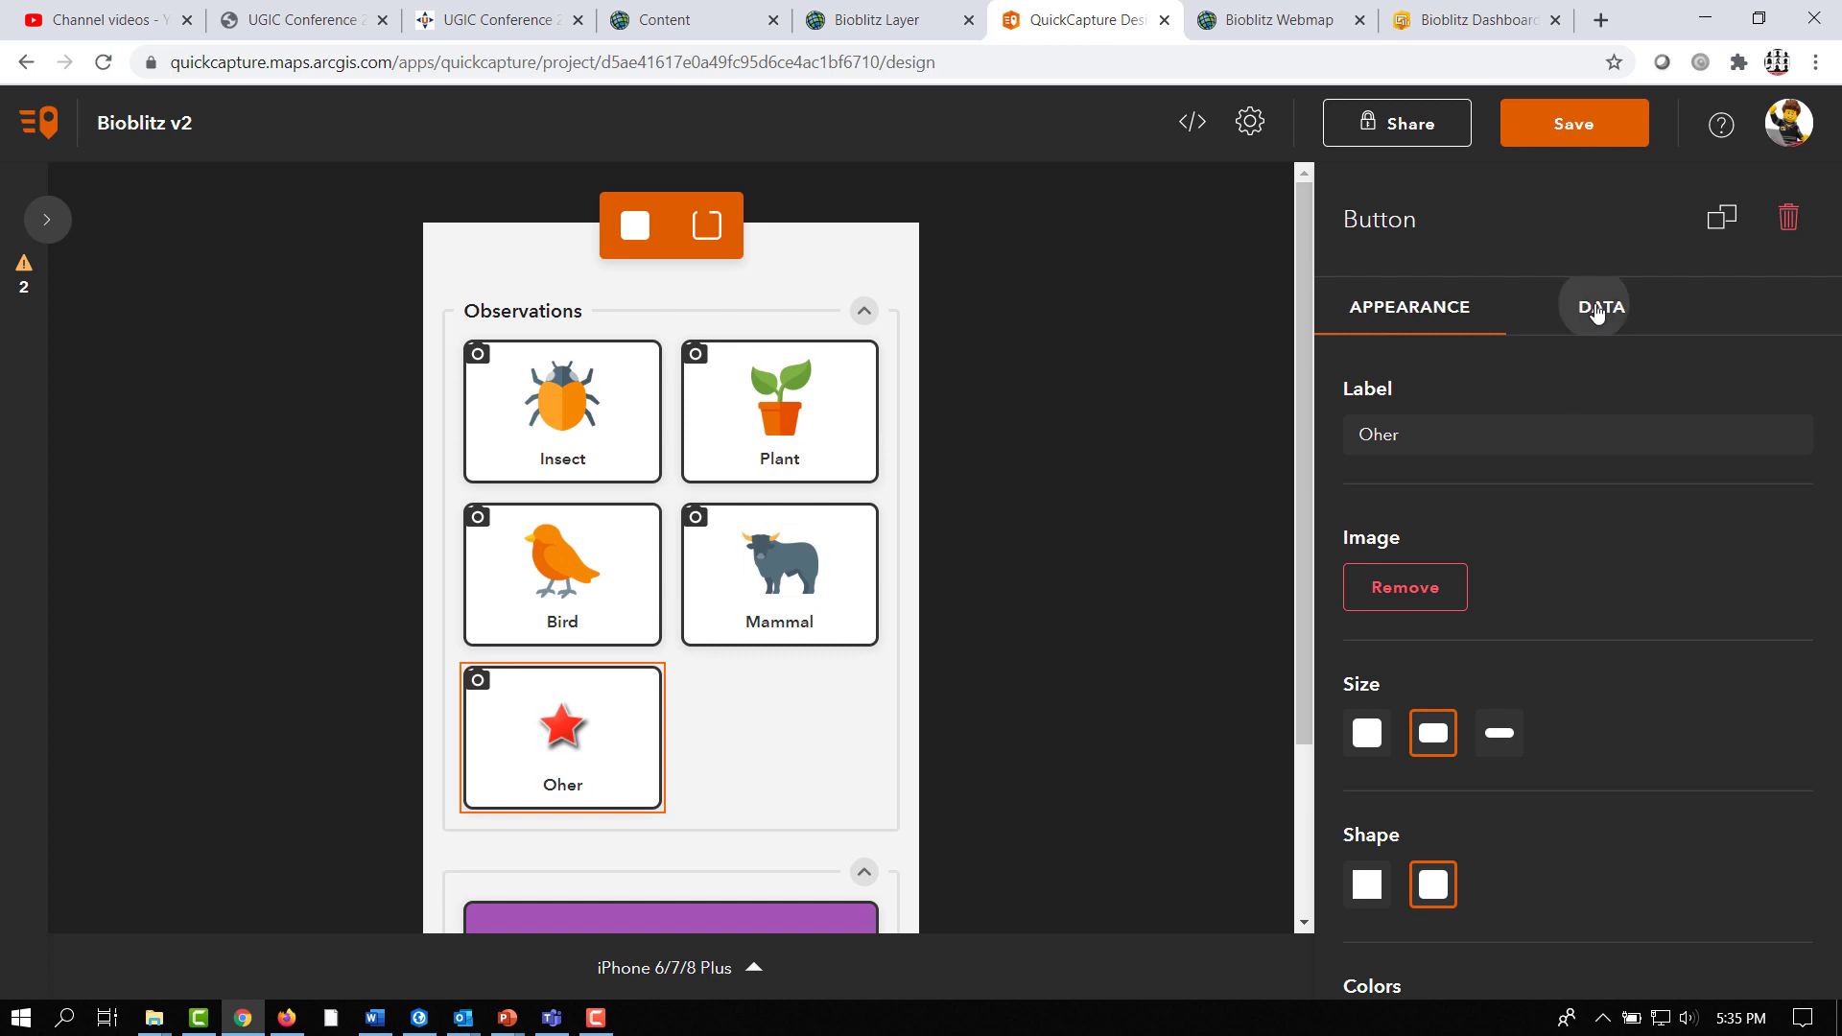
pyautogui.scroll(-6, 1619, 571)
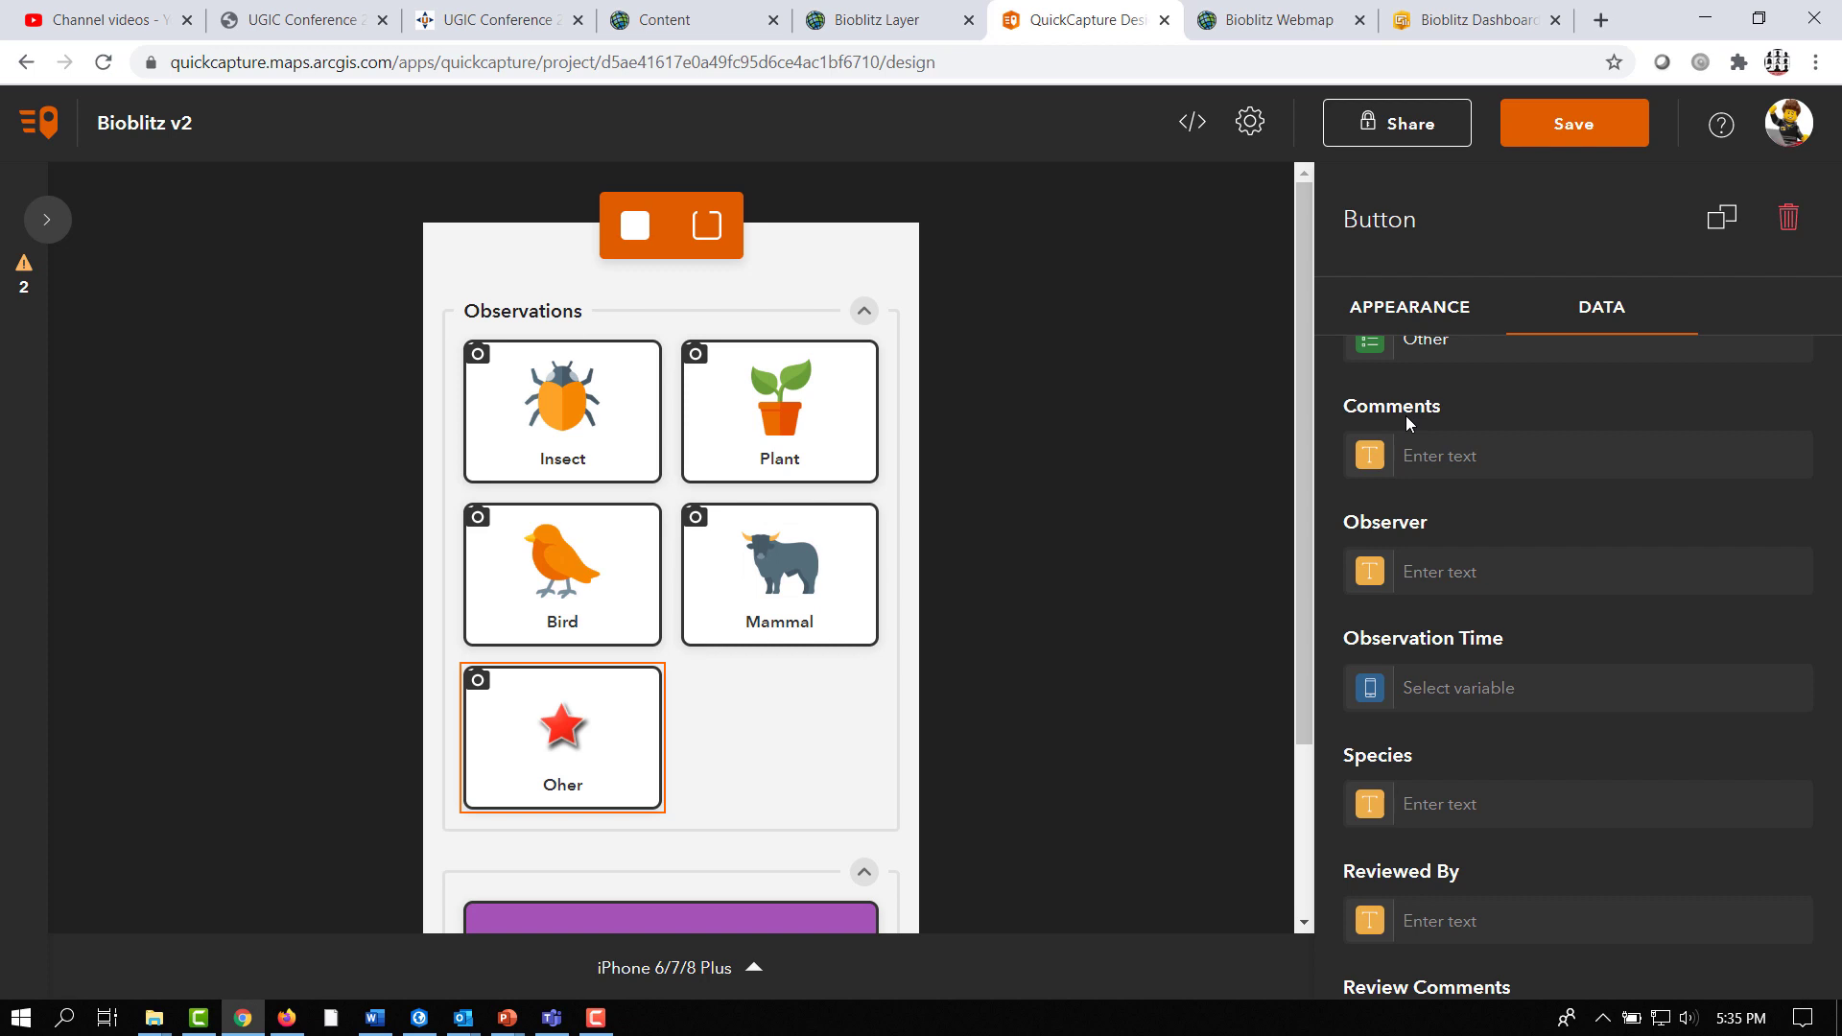
pyautogui.click(1370, 456)
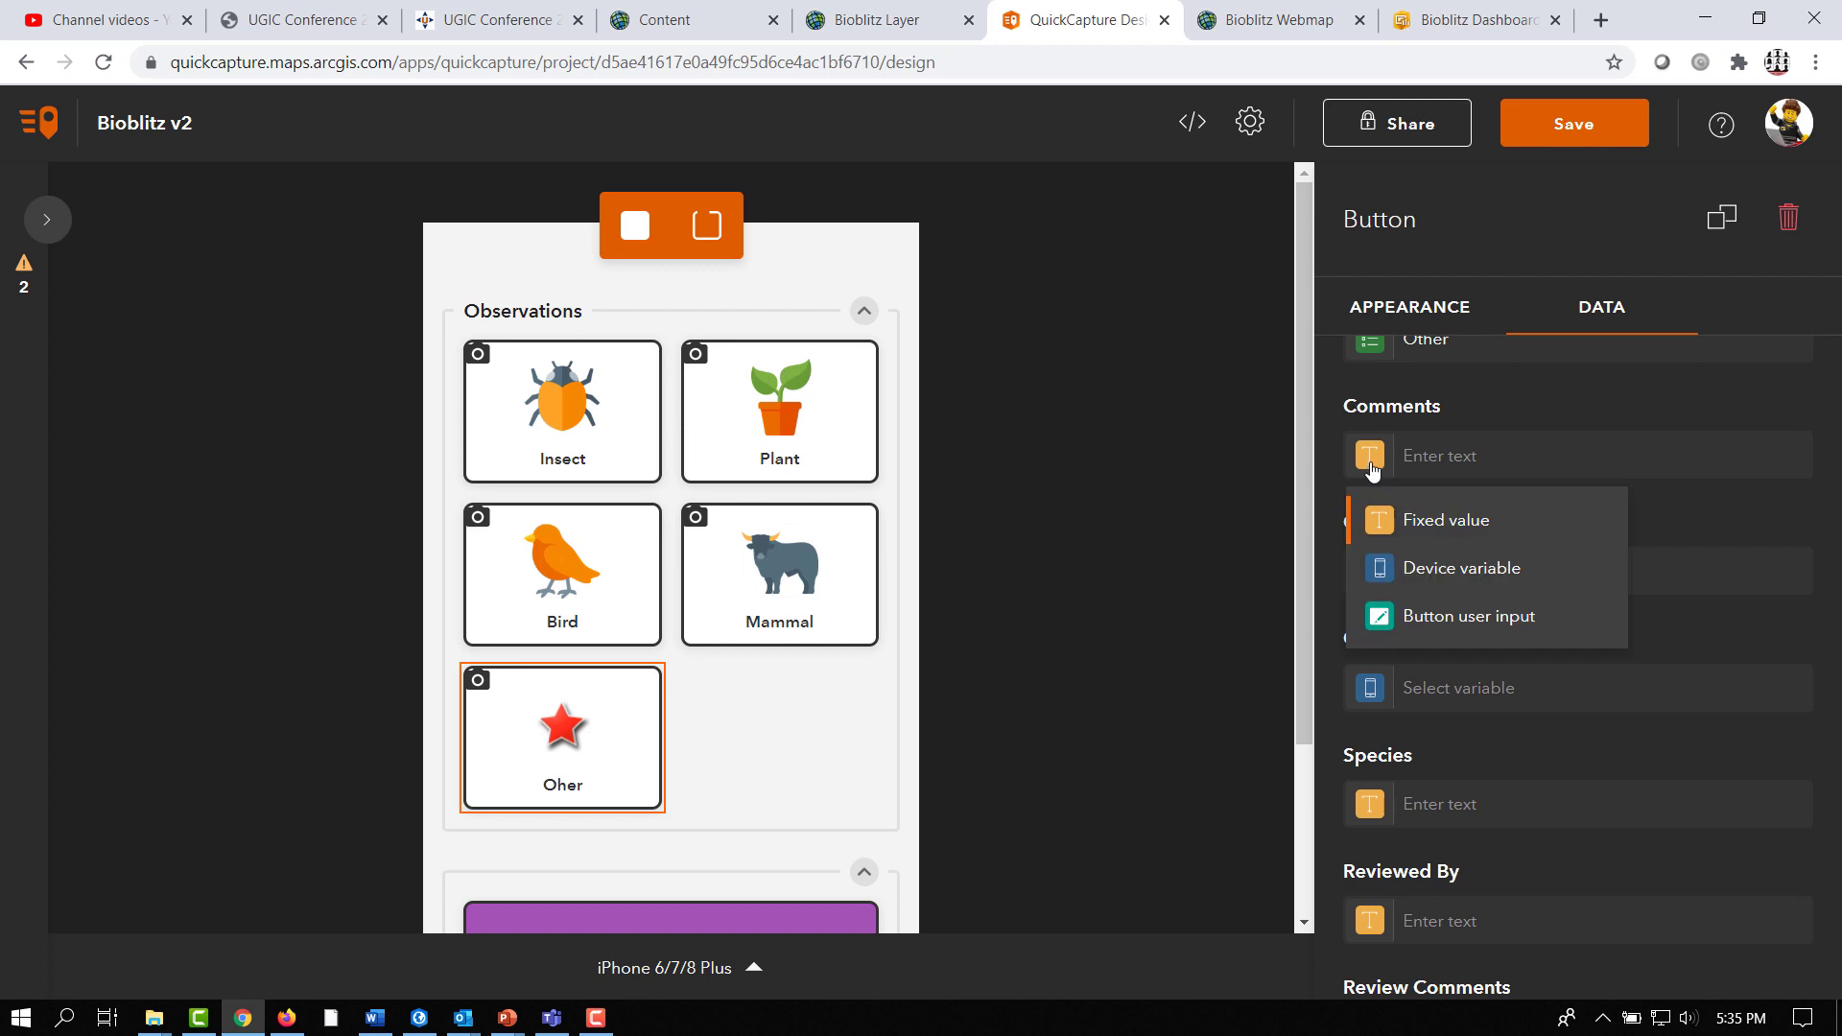
pyautogui.click(1443, 634)
pyautogui.click(1429, 580)
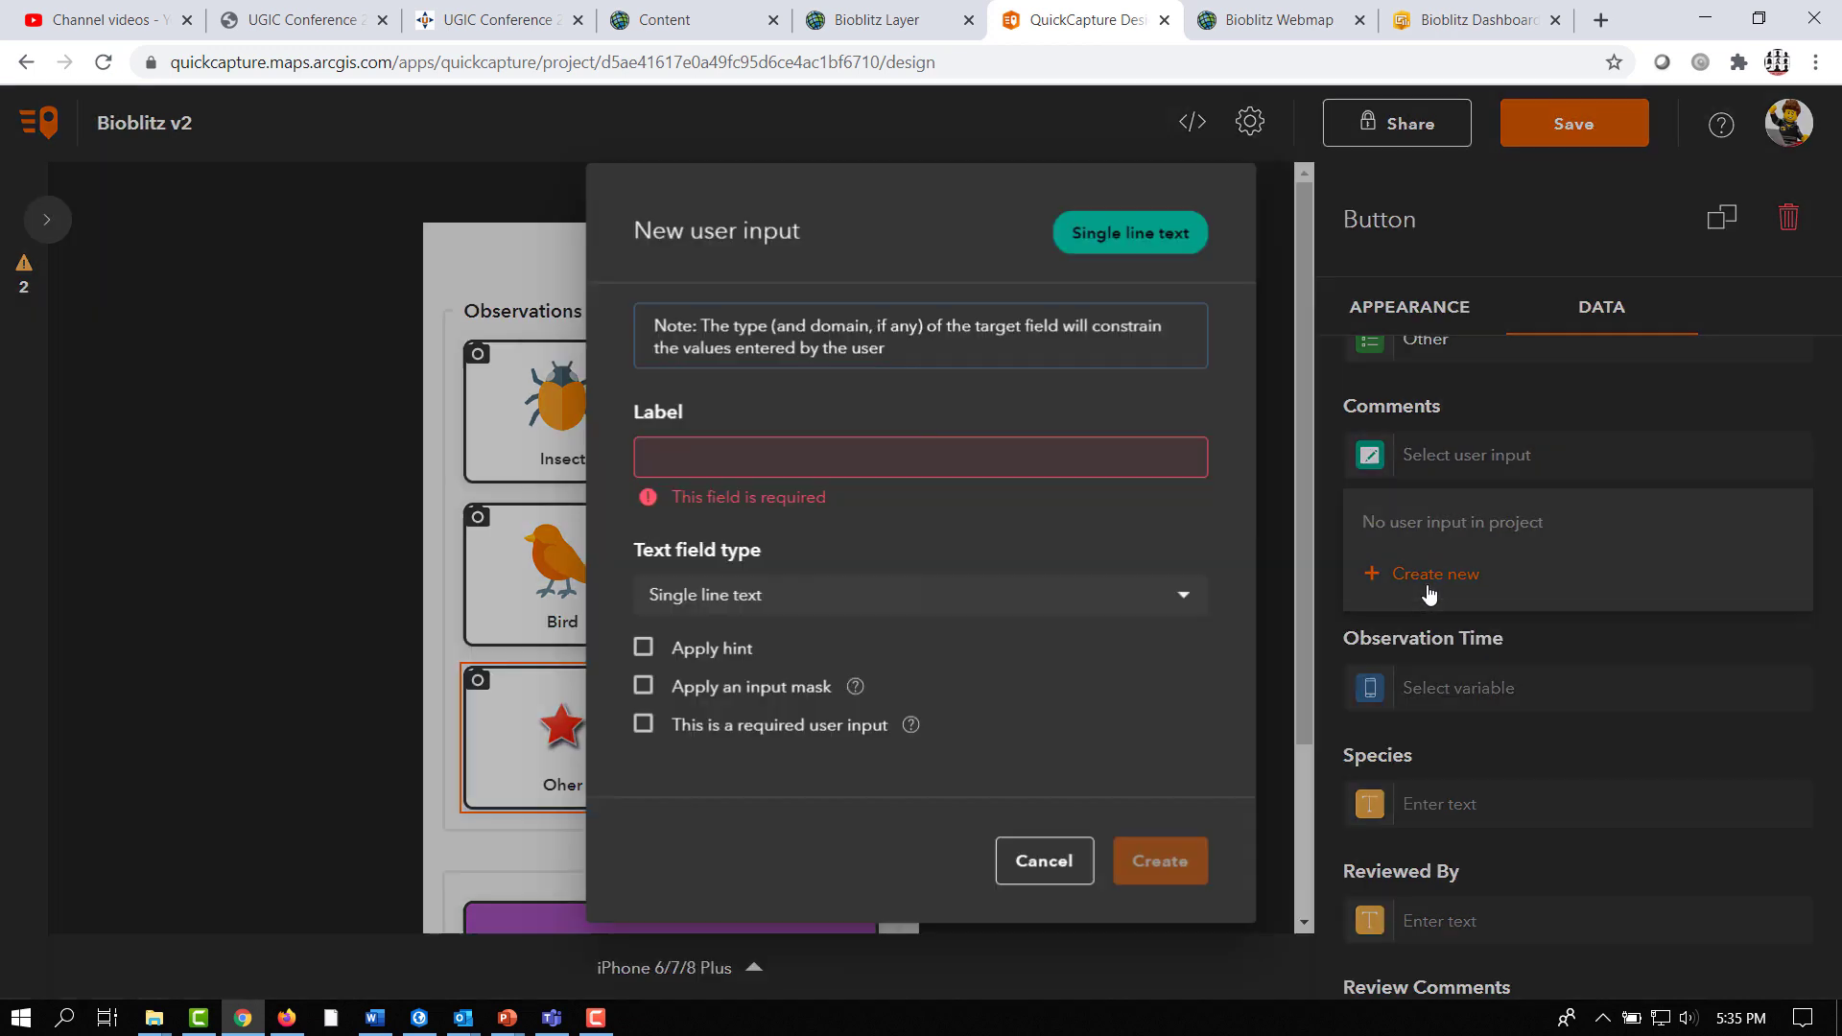
pyautogui.click(991, 468)
pyautogui.write('Comments')
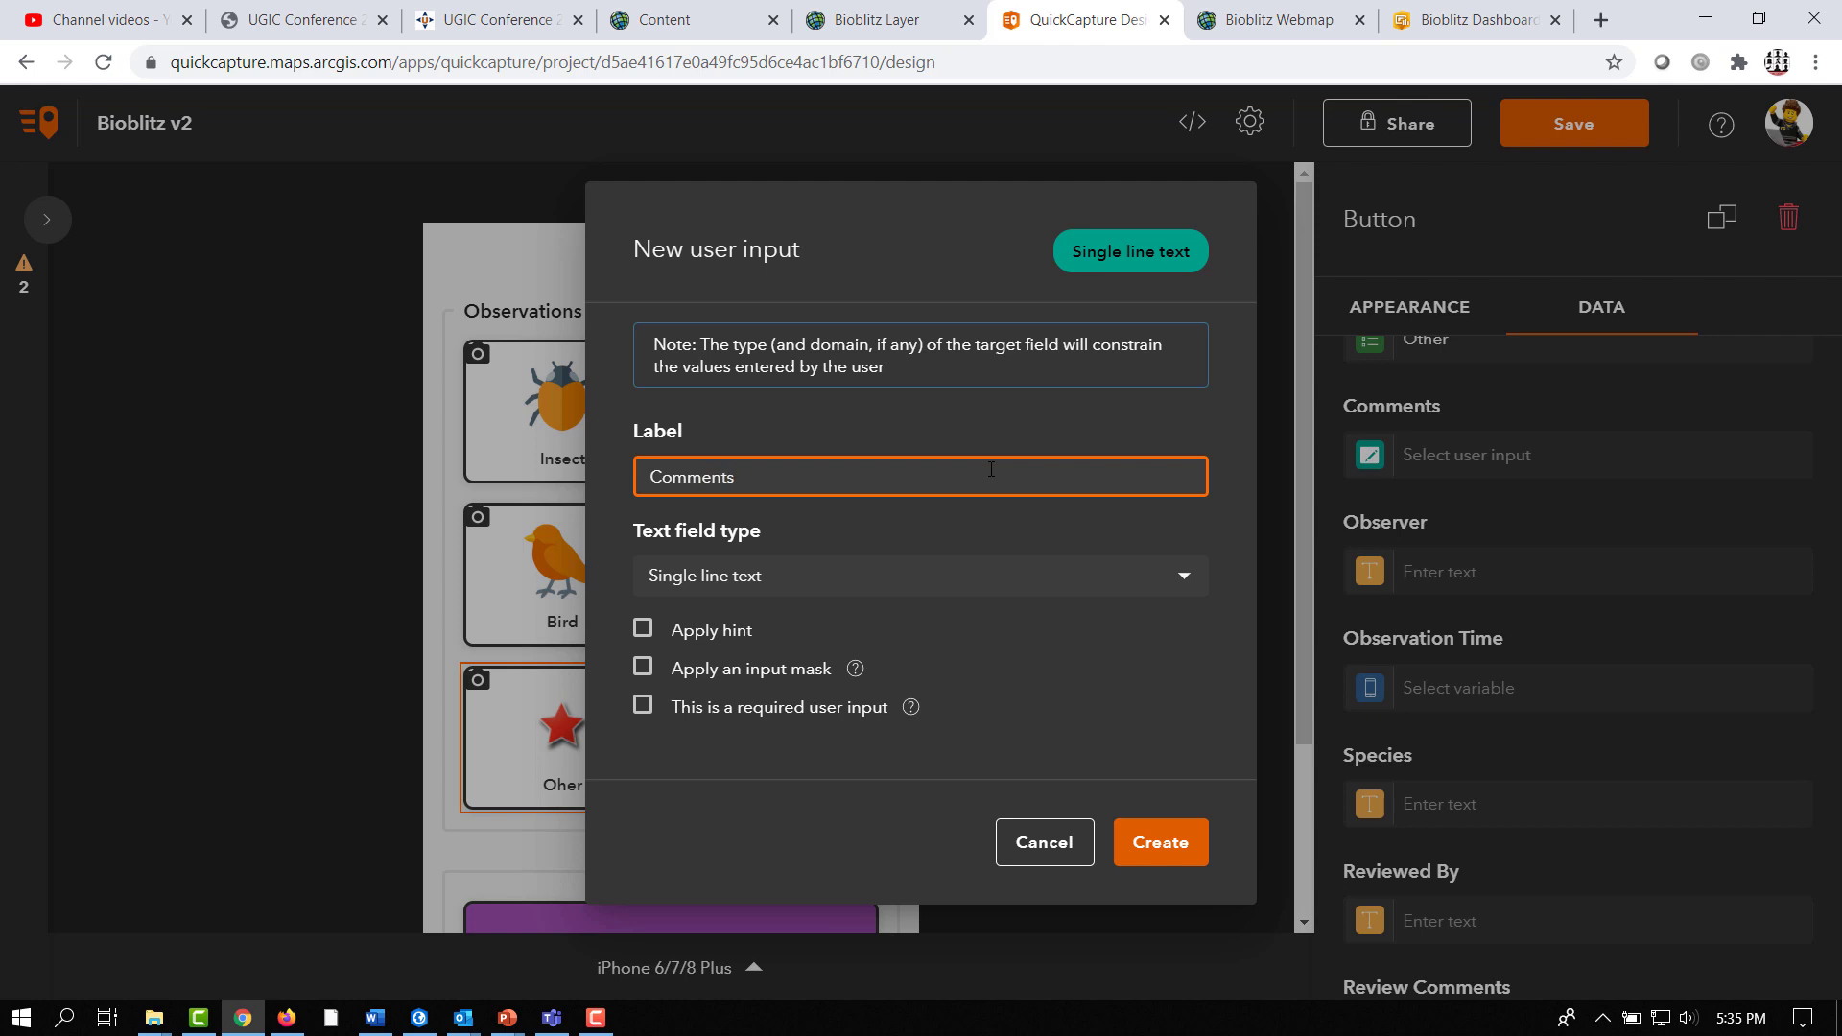
pyautogui.click(1161, 578)
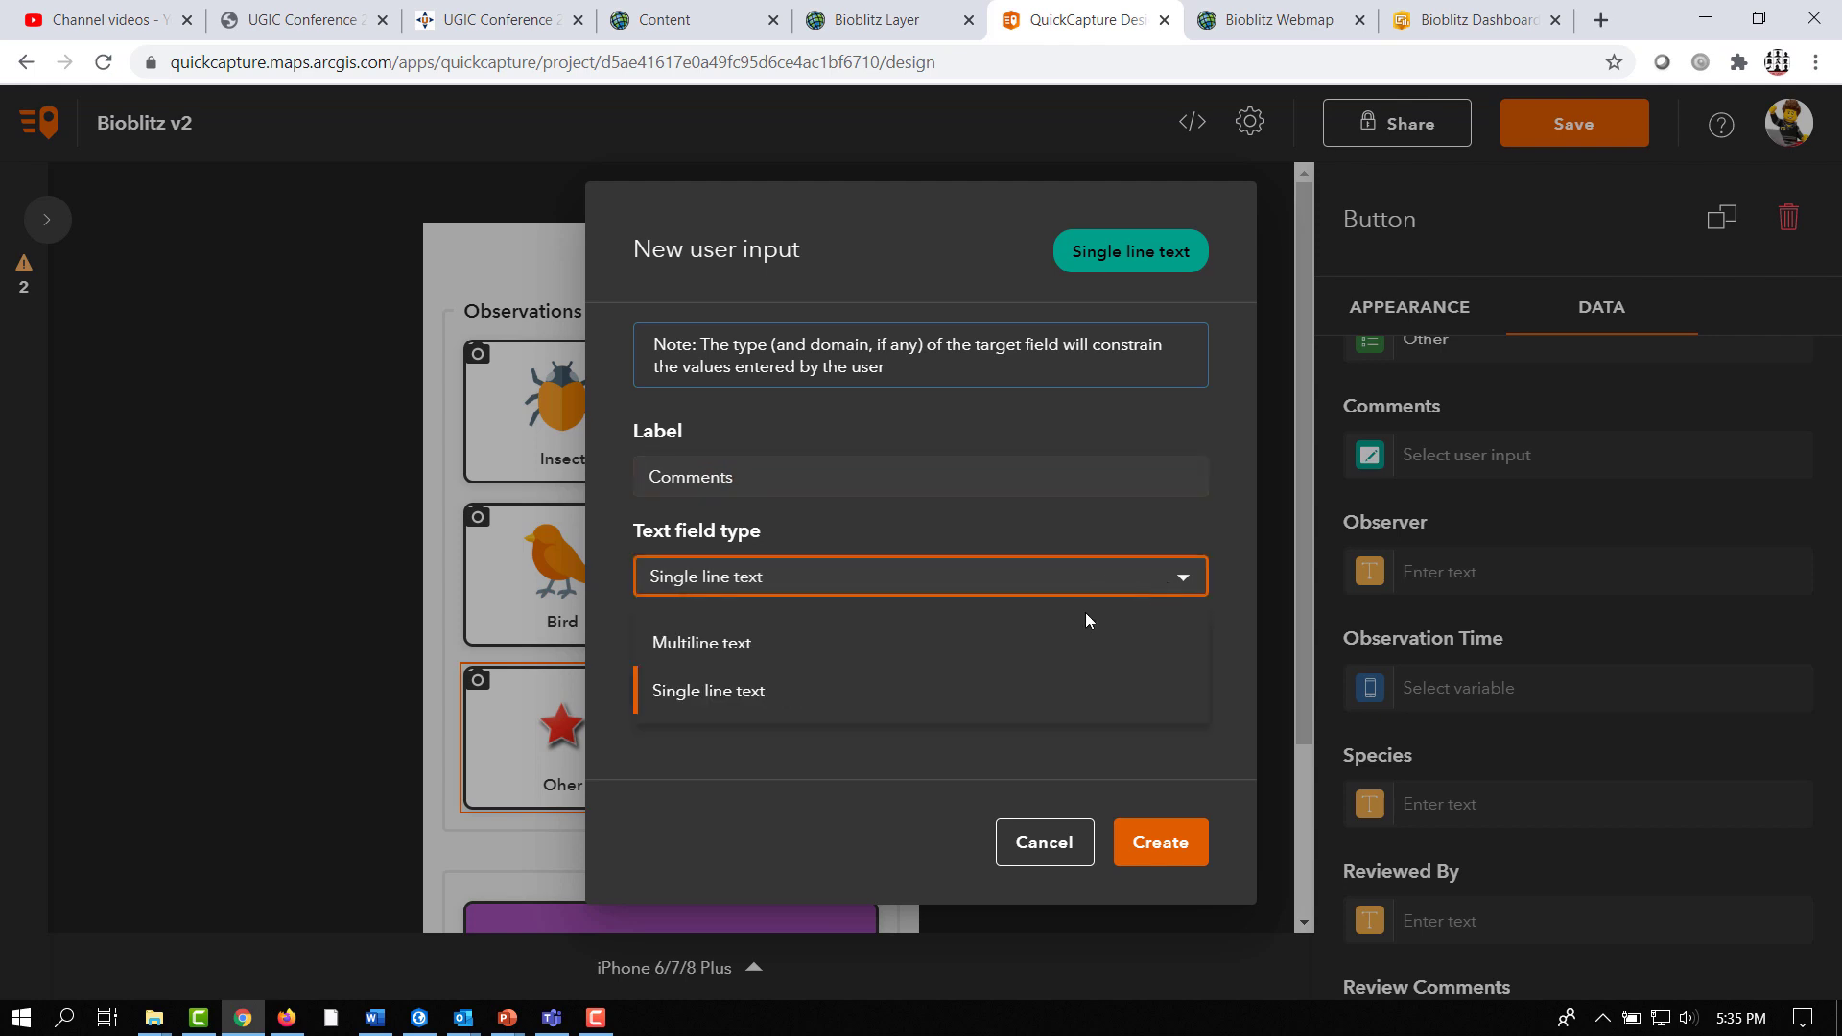
pyautogui.click(958, 662)
pyautogui.click(1142, 825)
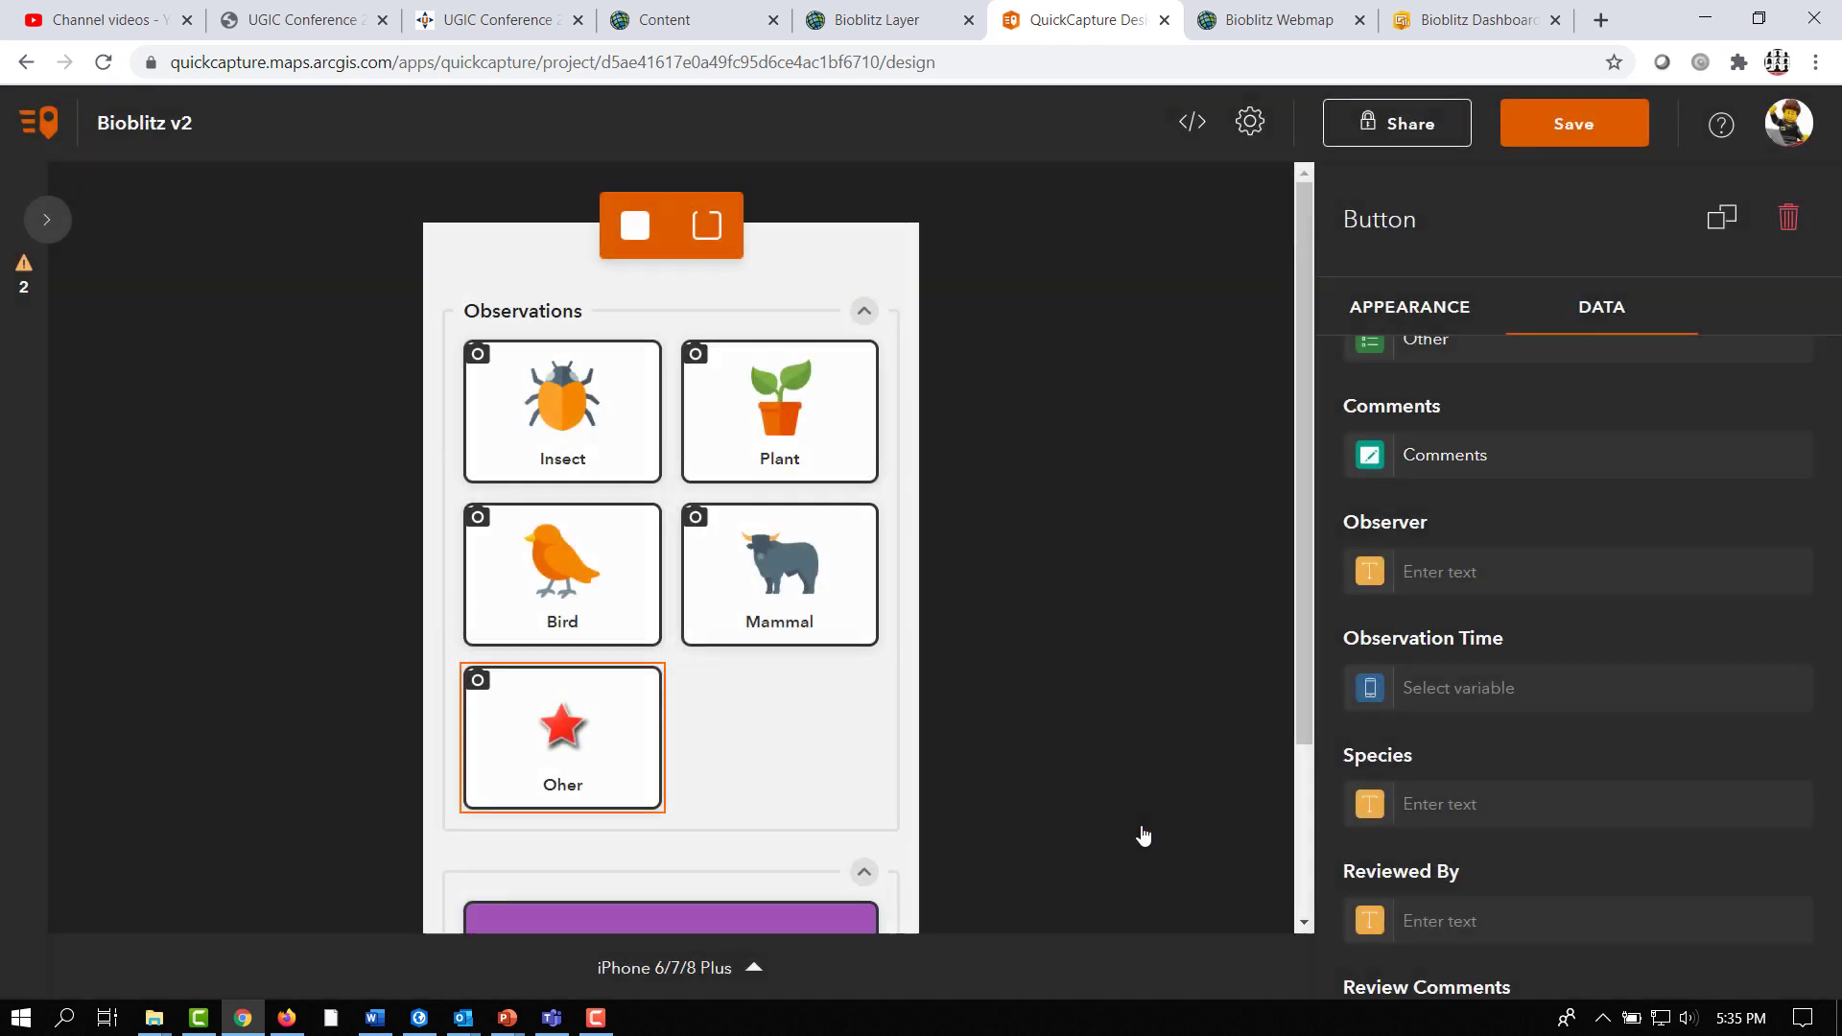
# - Set the project's map to show buttons and map side by side on landscape tablets
pyautogui.scroll(-3, 1040, 732)
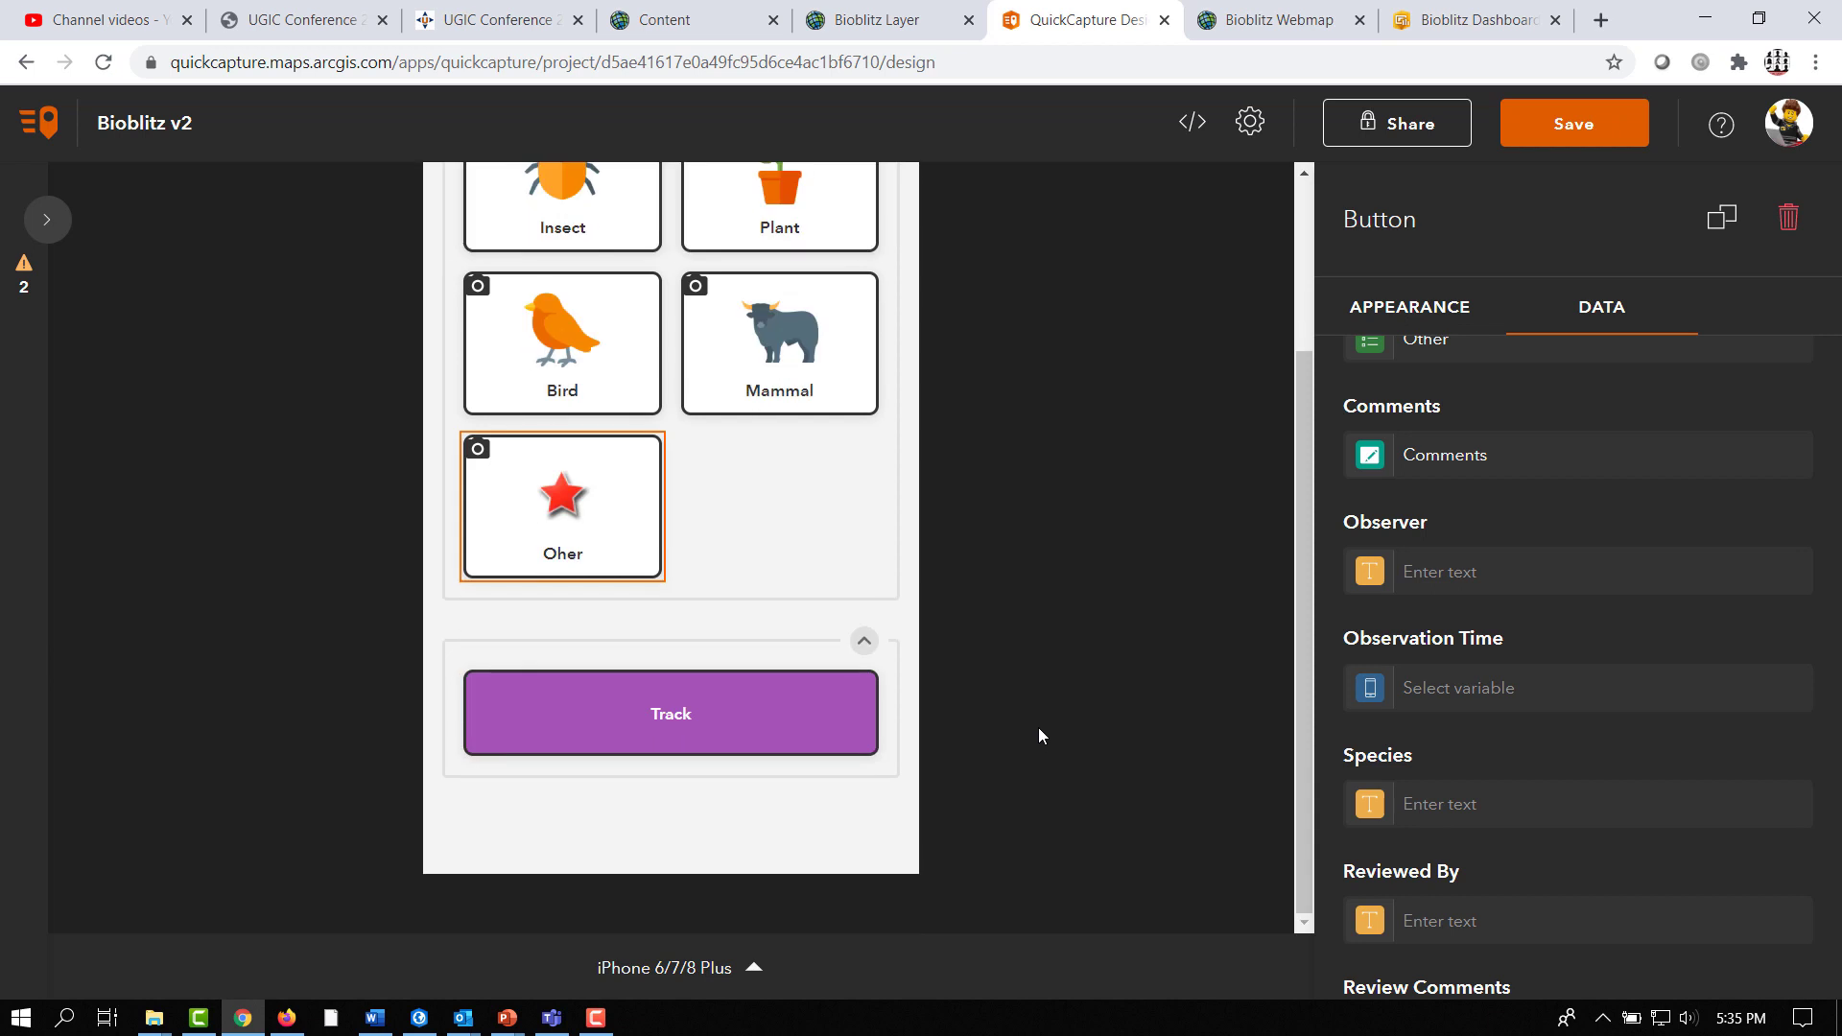
pyautogui.scroll(3, 1040, 732)
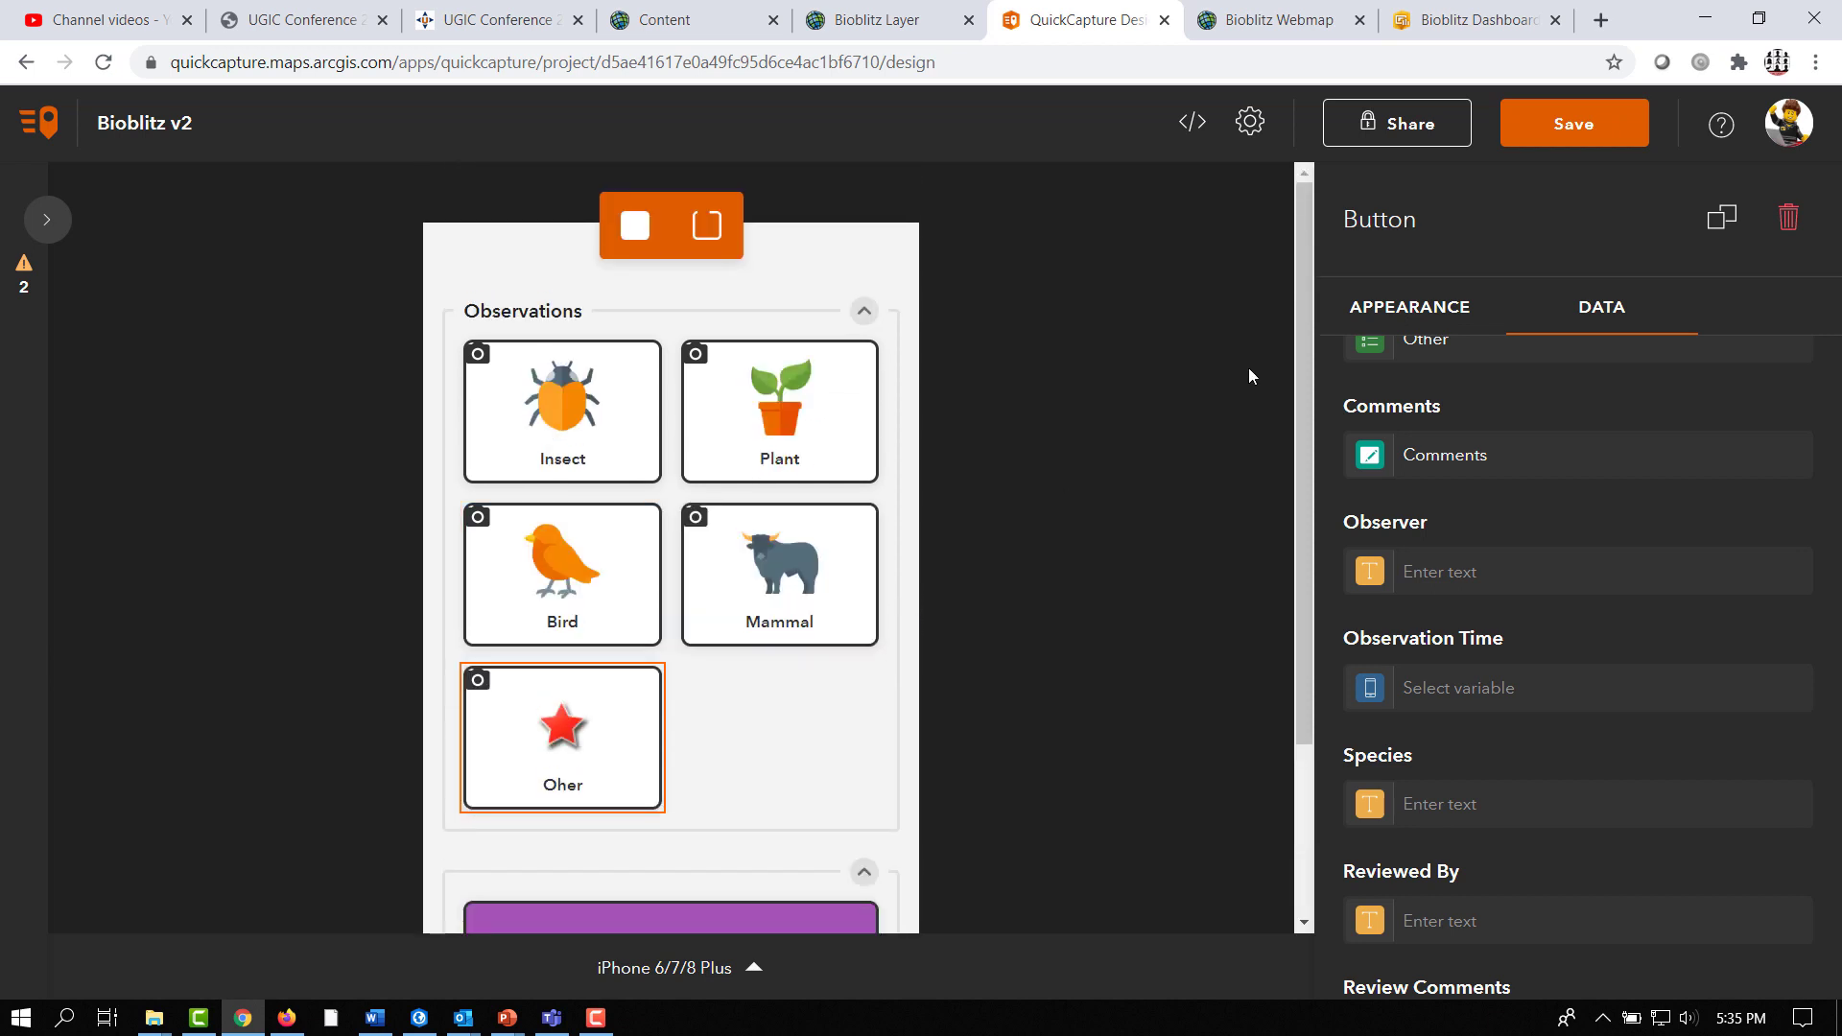
pyautogui.click(1249, 123)
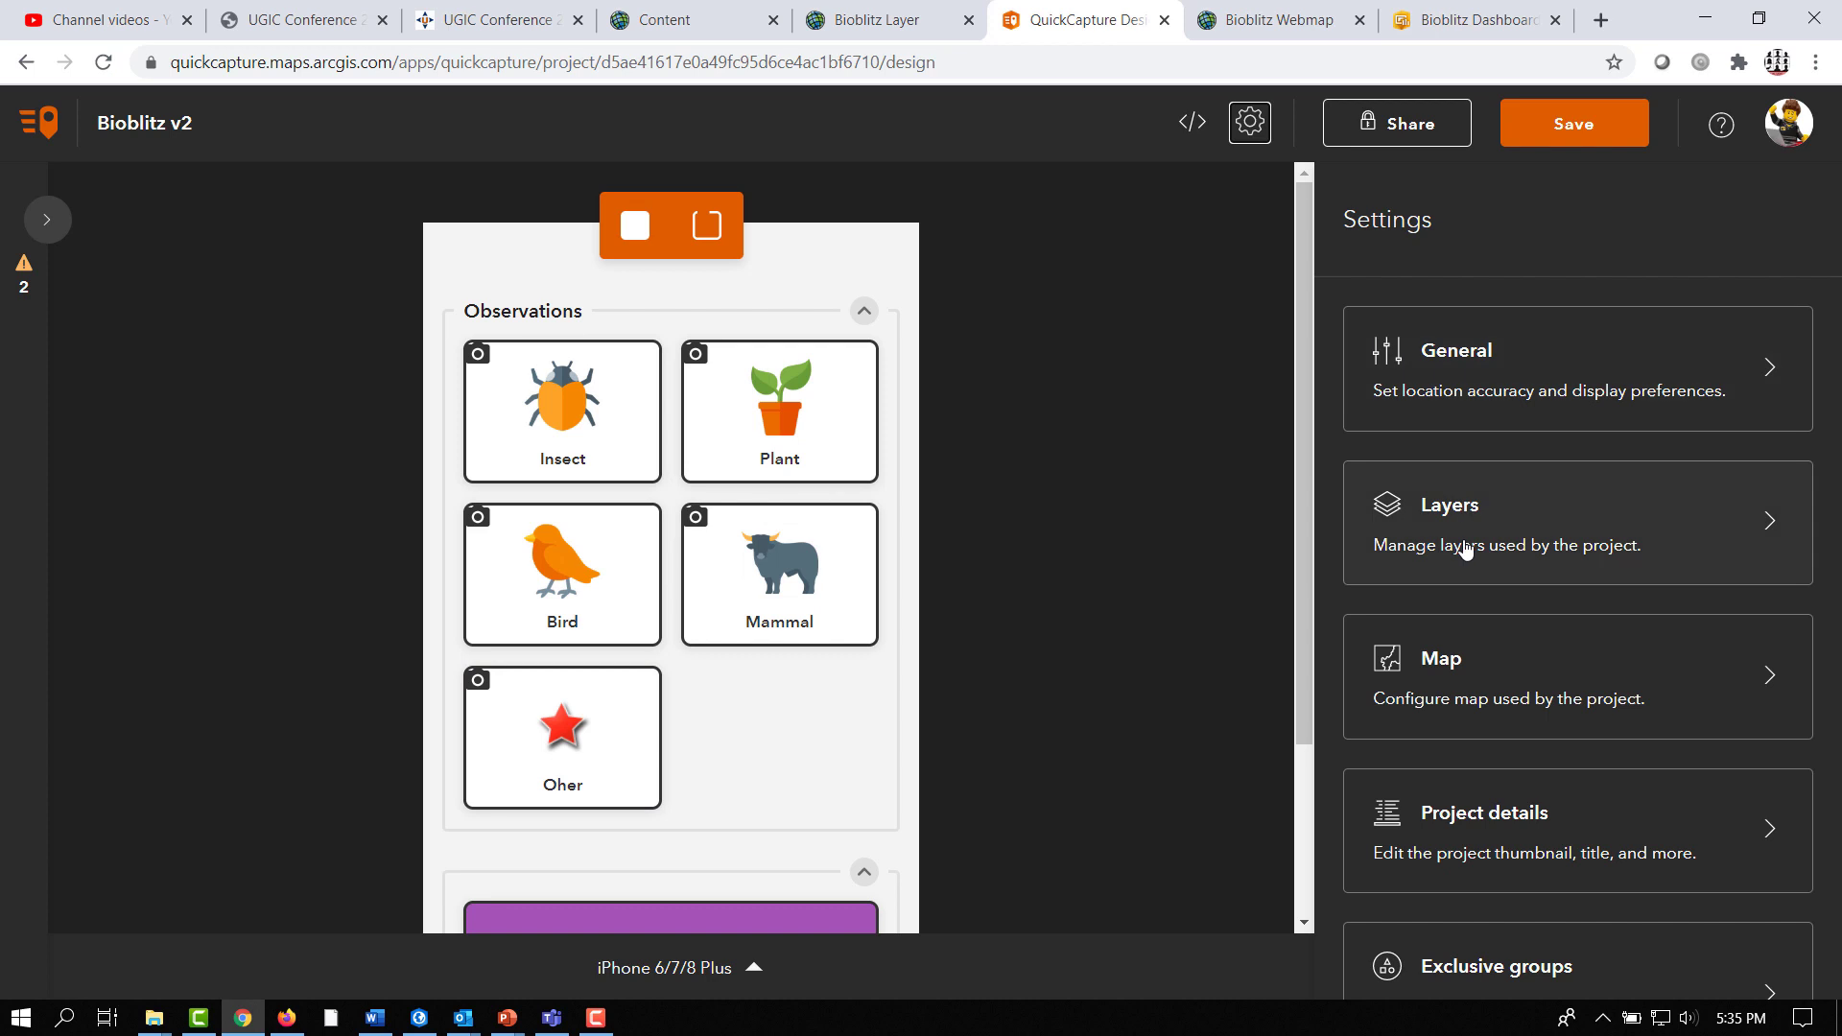
pyautogui.click(1391, 681)
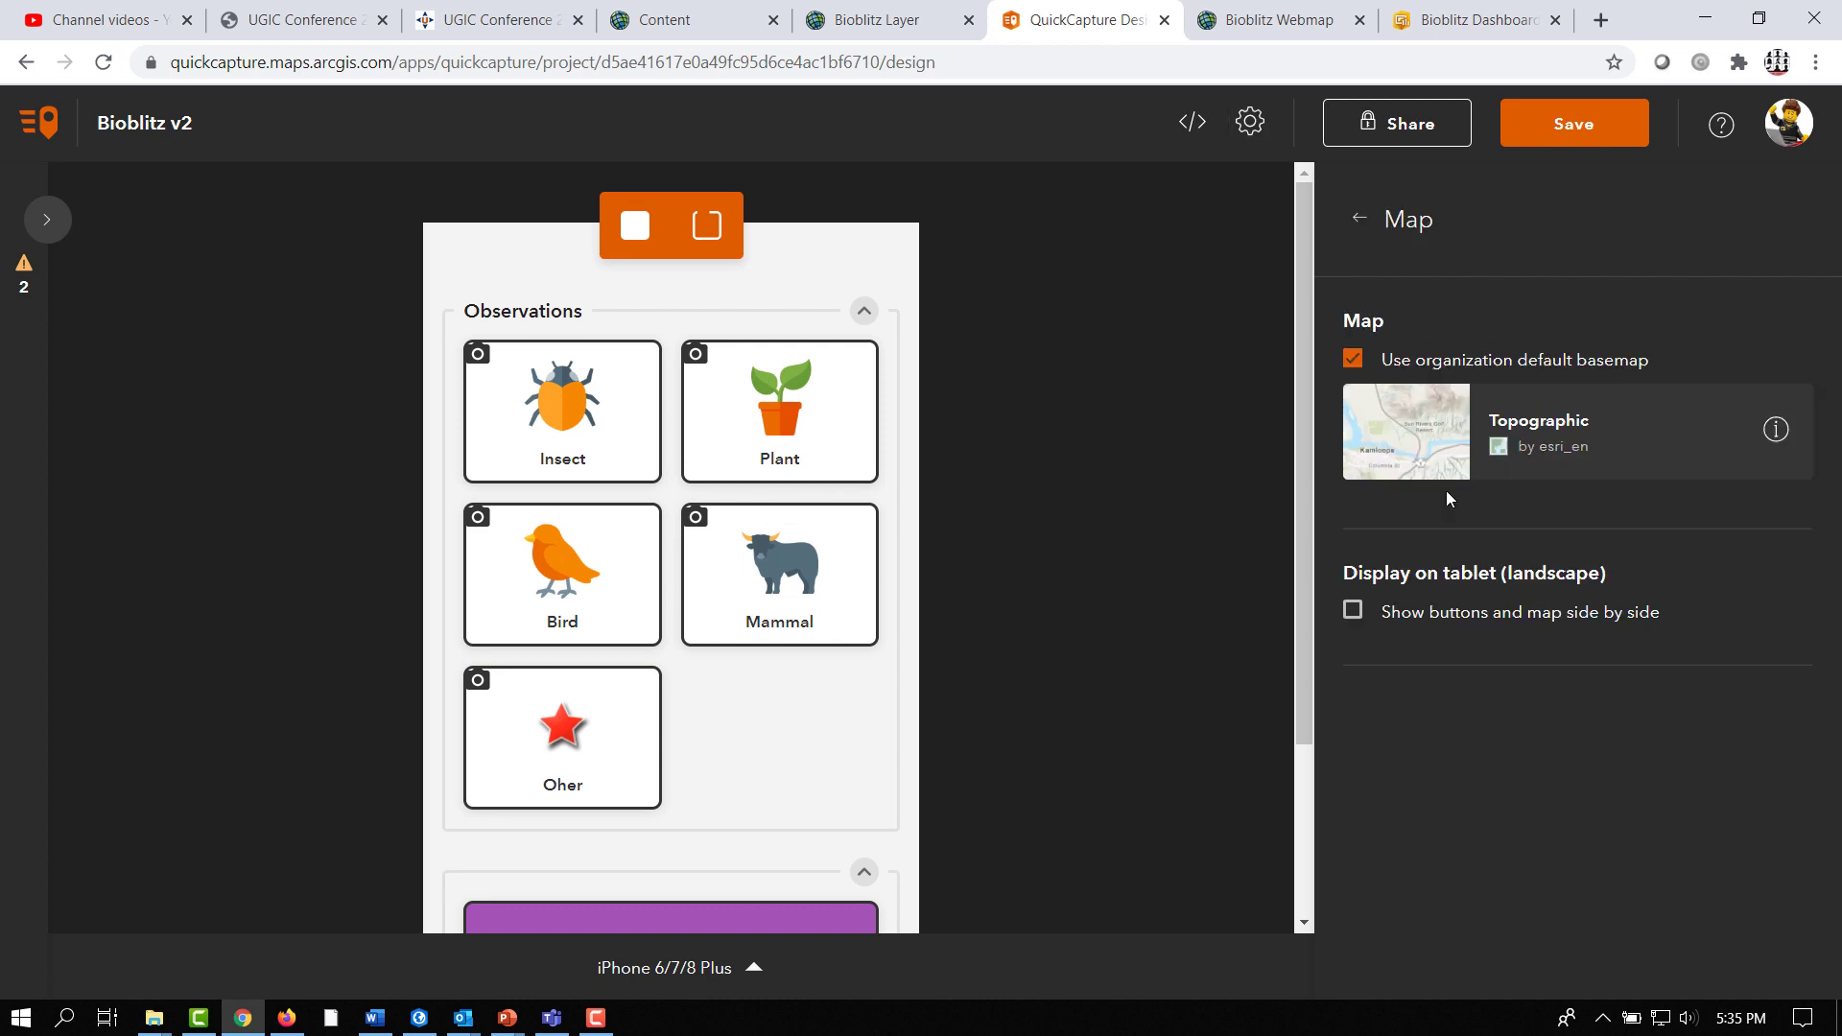
pyautogui.click(1352, 612)
# - Review the remaining project settings and the project details, including title, data recovery email and summary
pyautogui.click(1249, 121)
pyautogui.scroll(-3, 1596, 637)
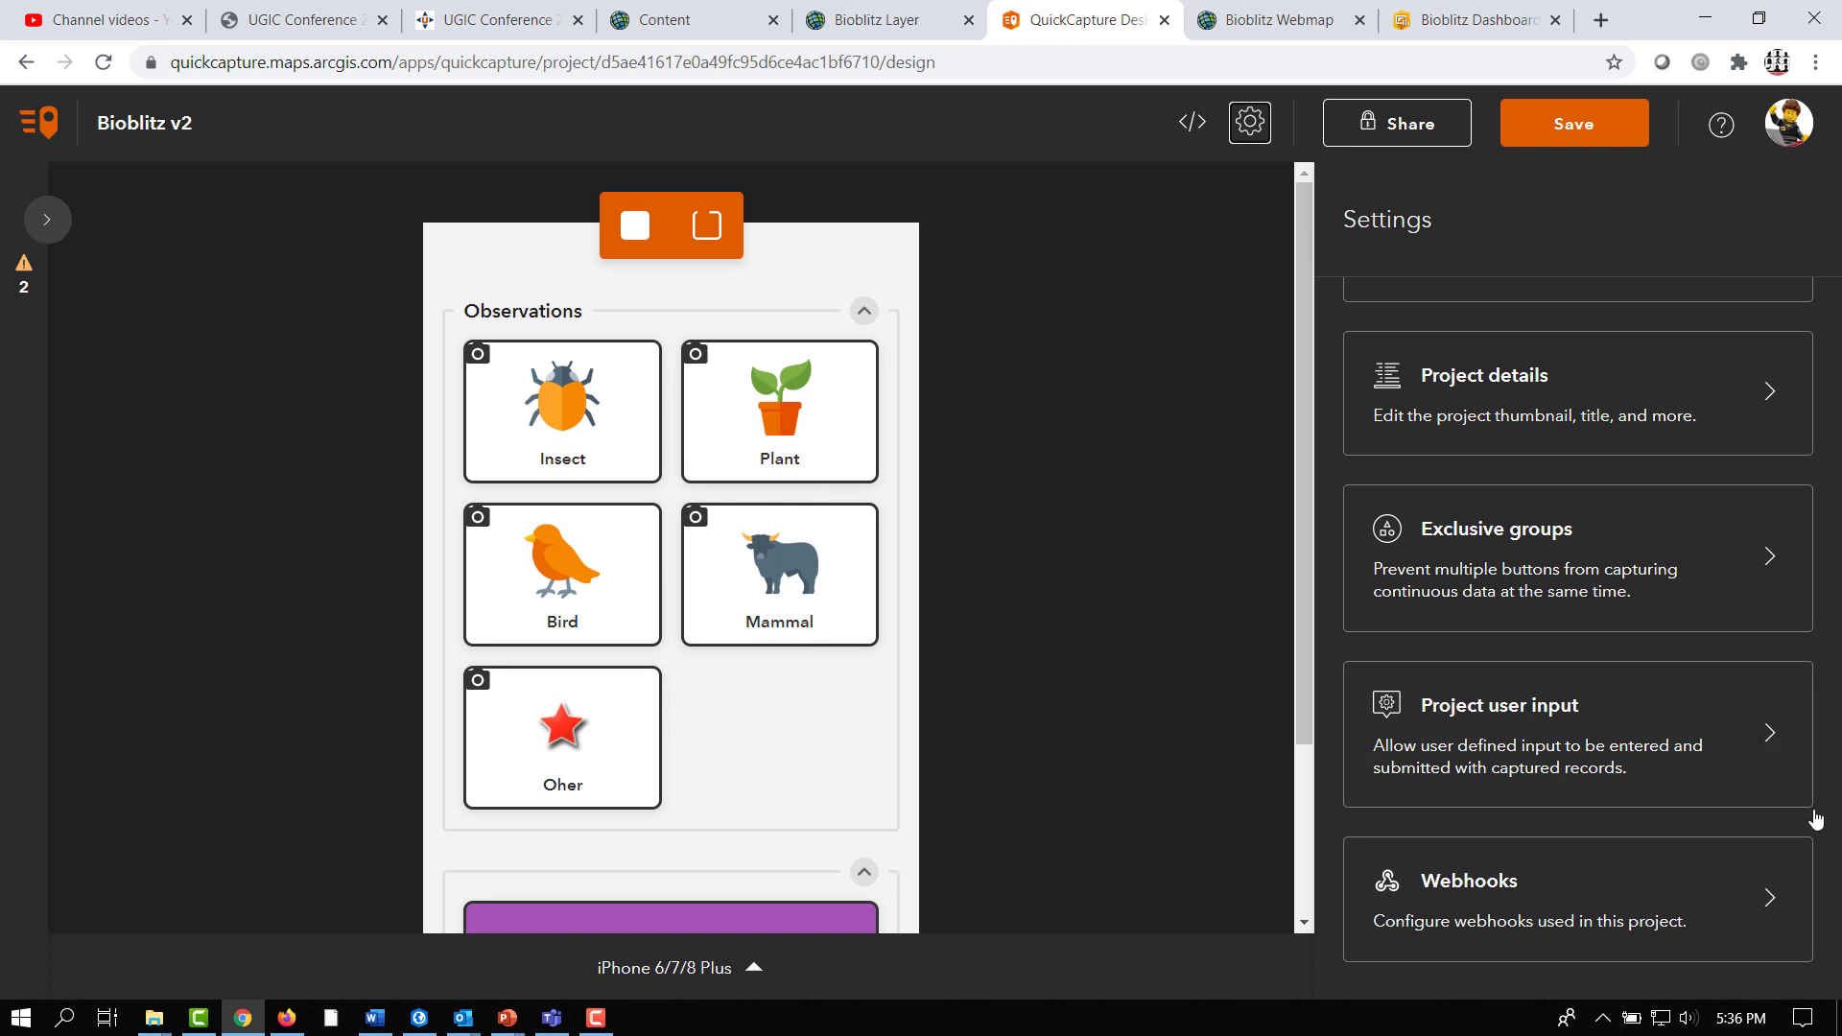
pyautogui.scroll(4, 1816, 819)
pyautogui.click(1419, 740)
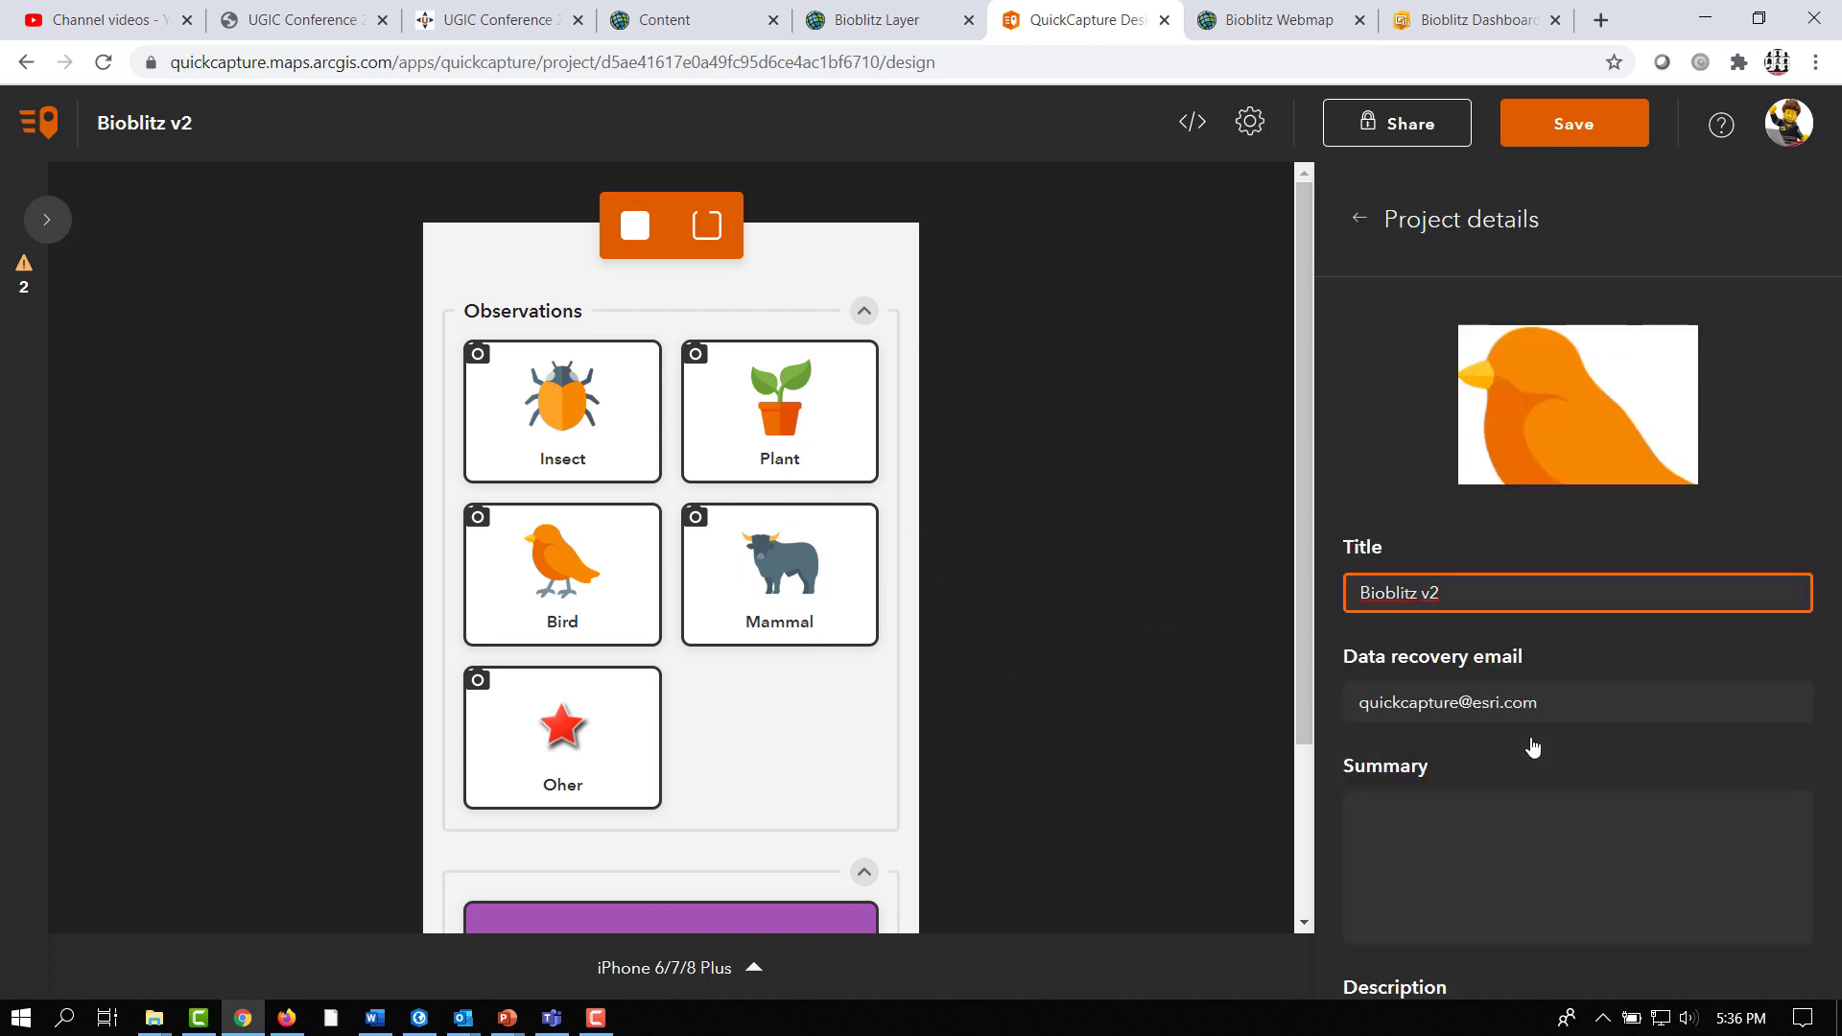
pyautogui.scroll(-5, 1529, 729)
pyautogui.scroll(5, 1527, 717)
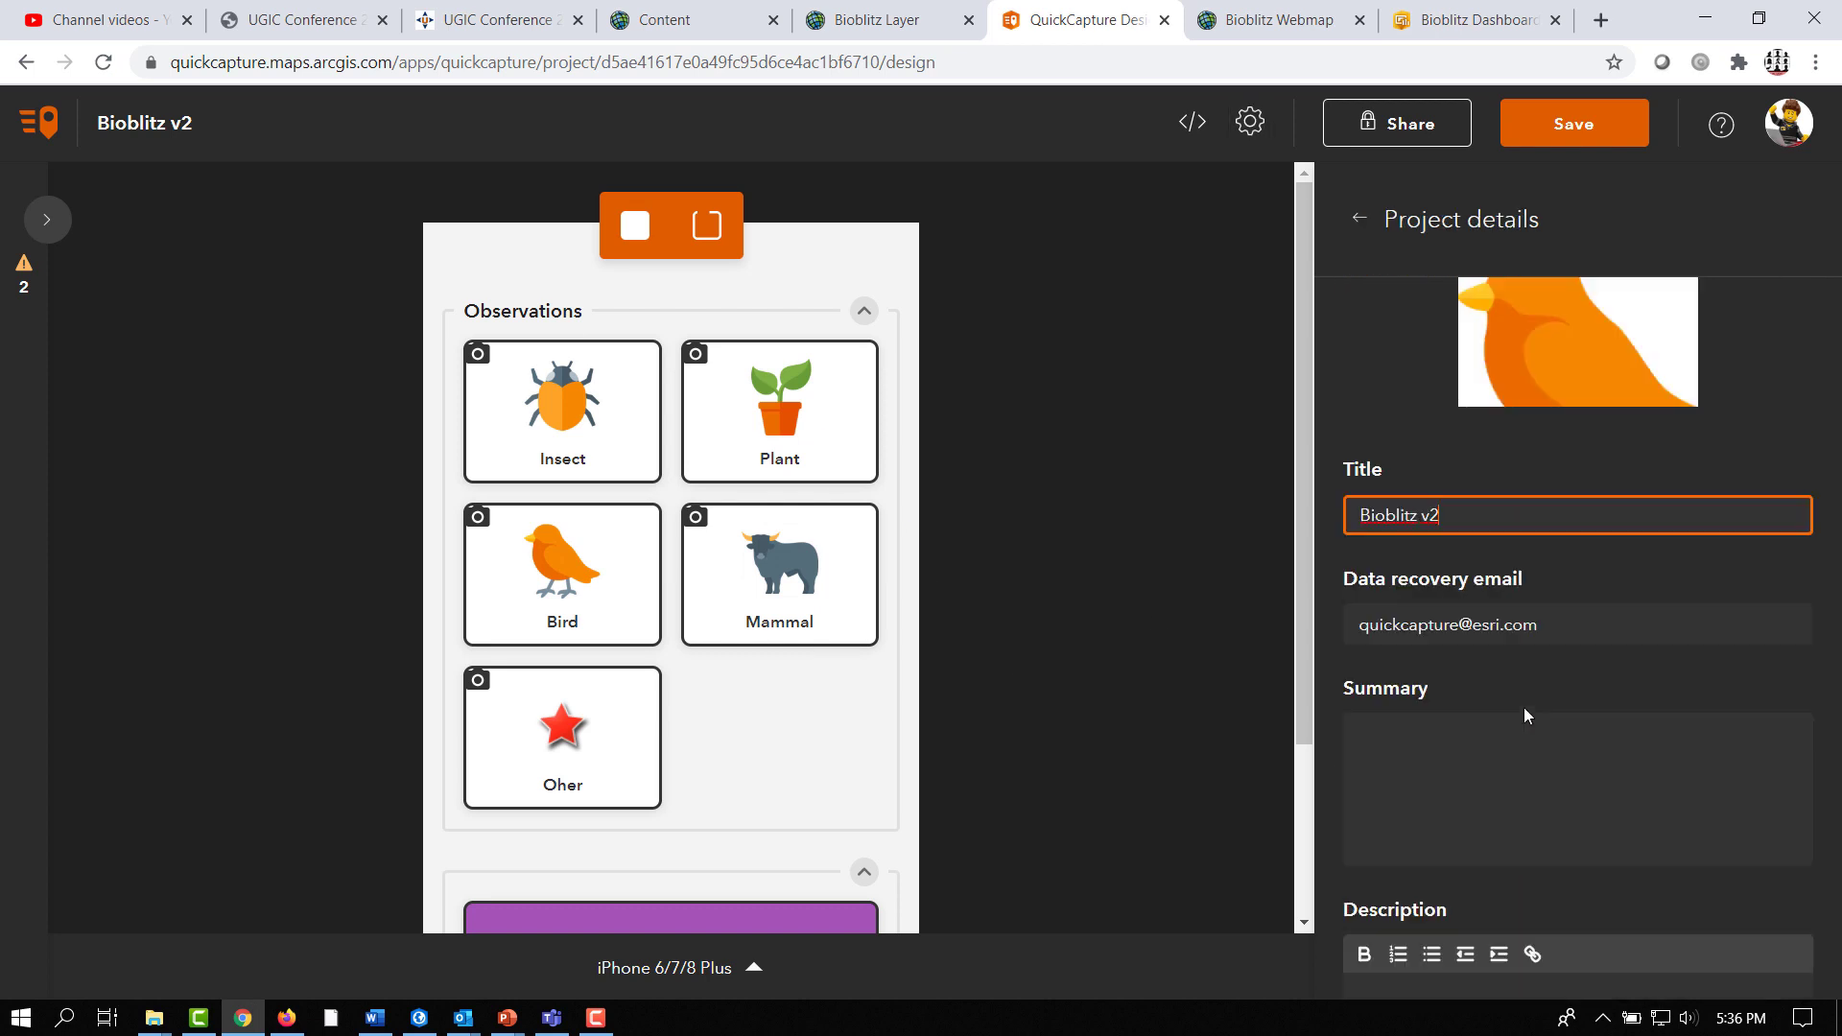
# - Save the project and view its download QR code
pyautogui.click(1630, 117)
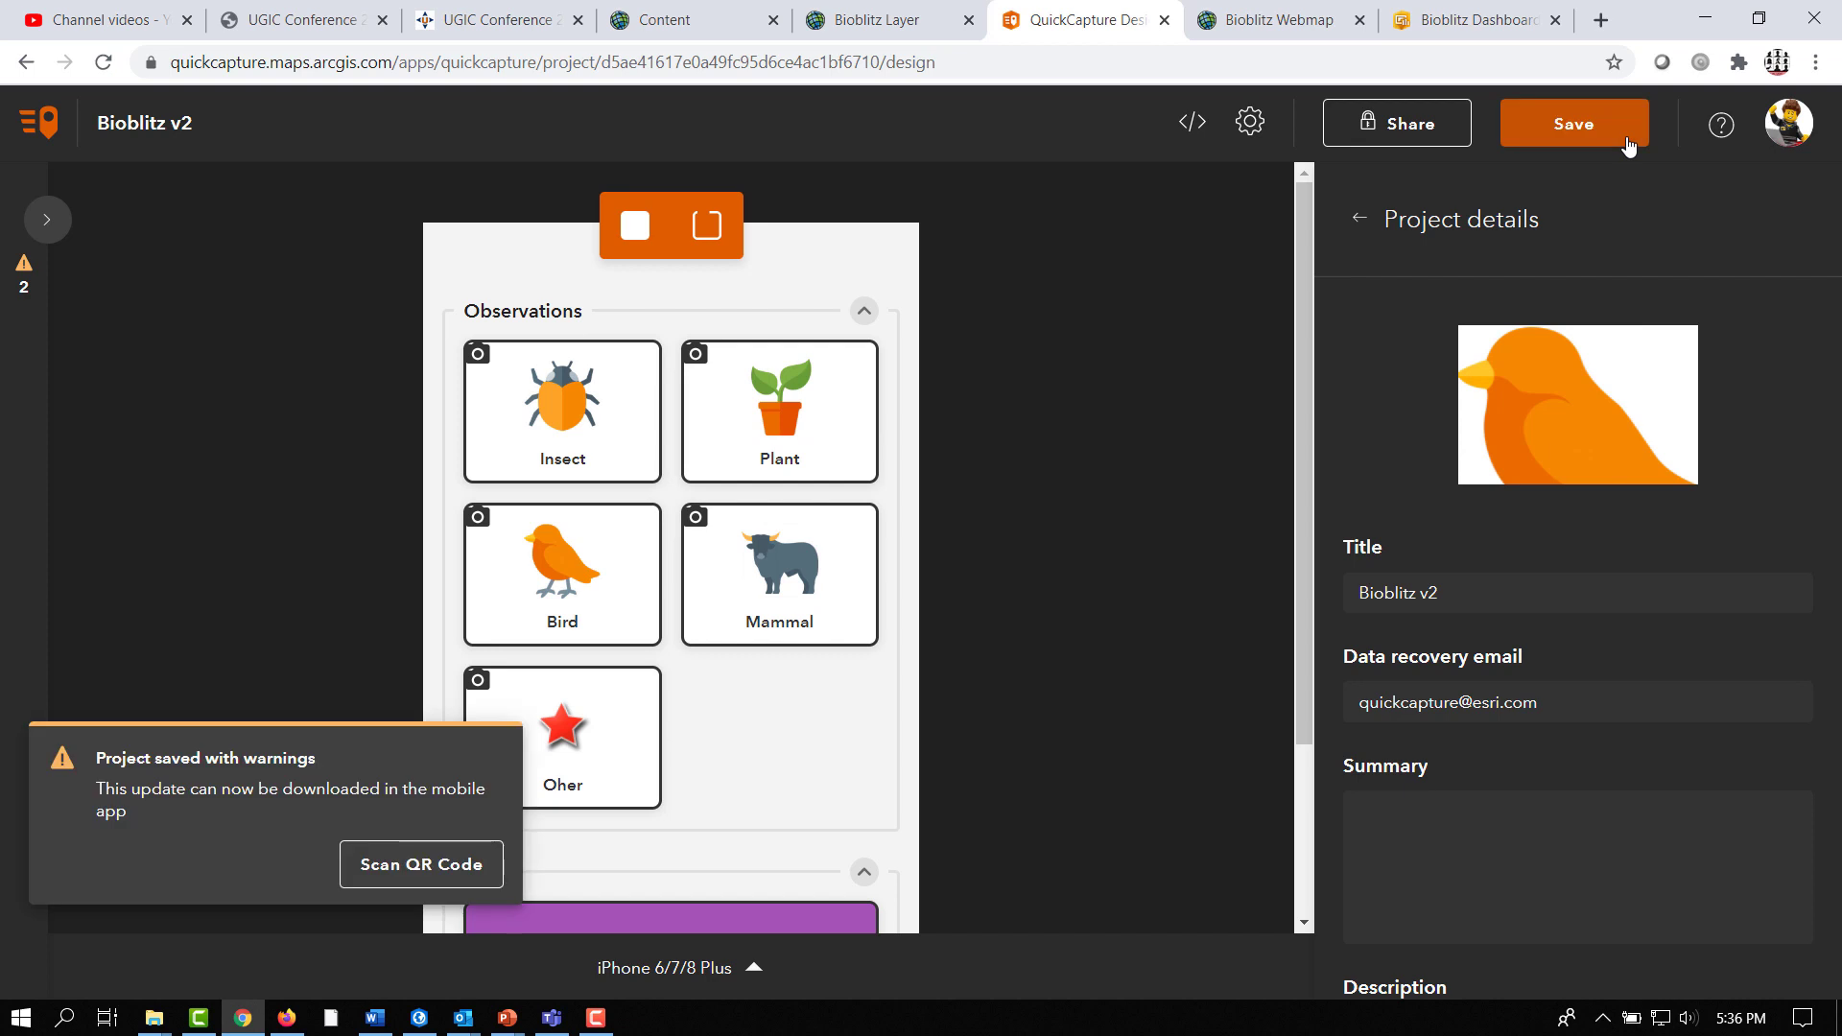
pyautogui.click(437, 878)
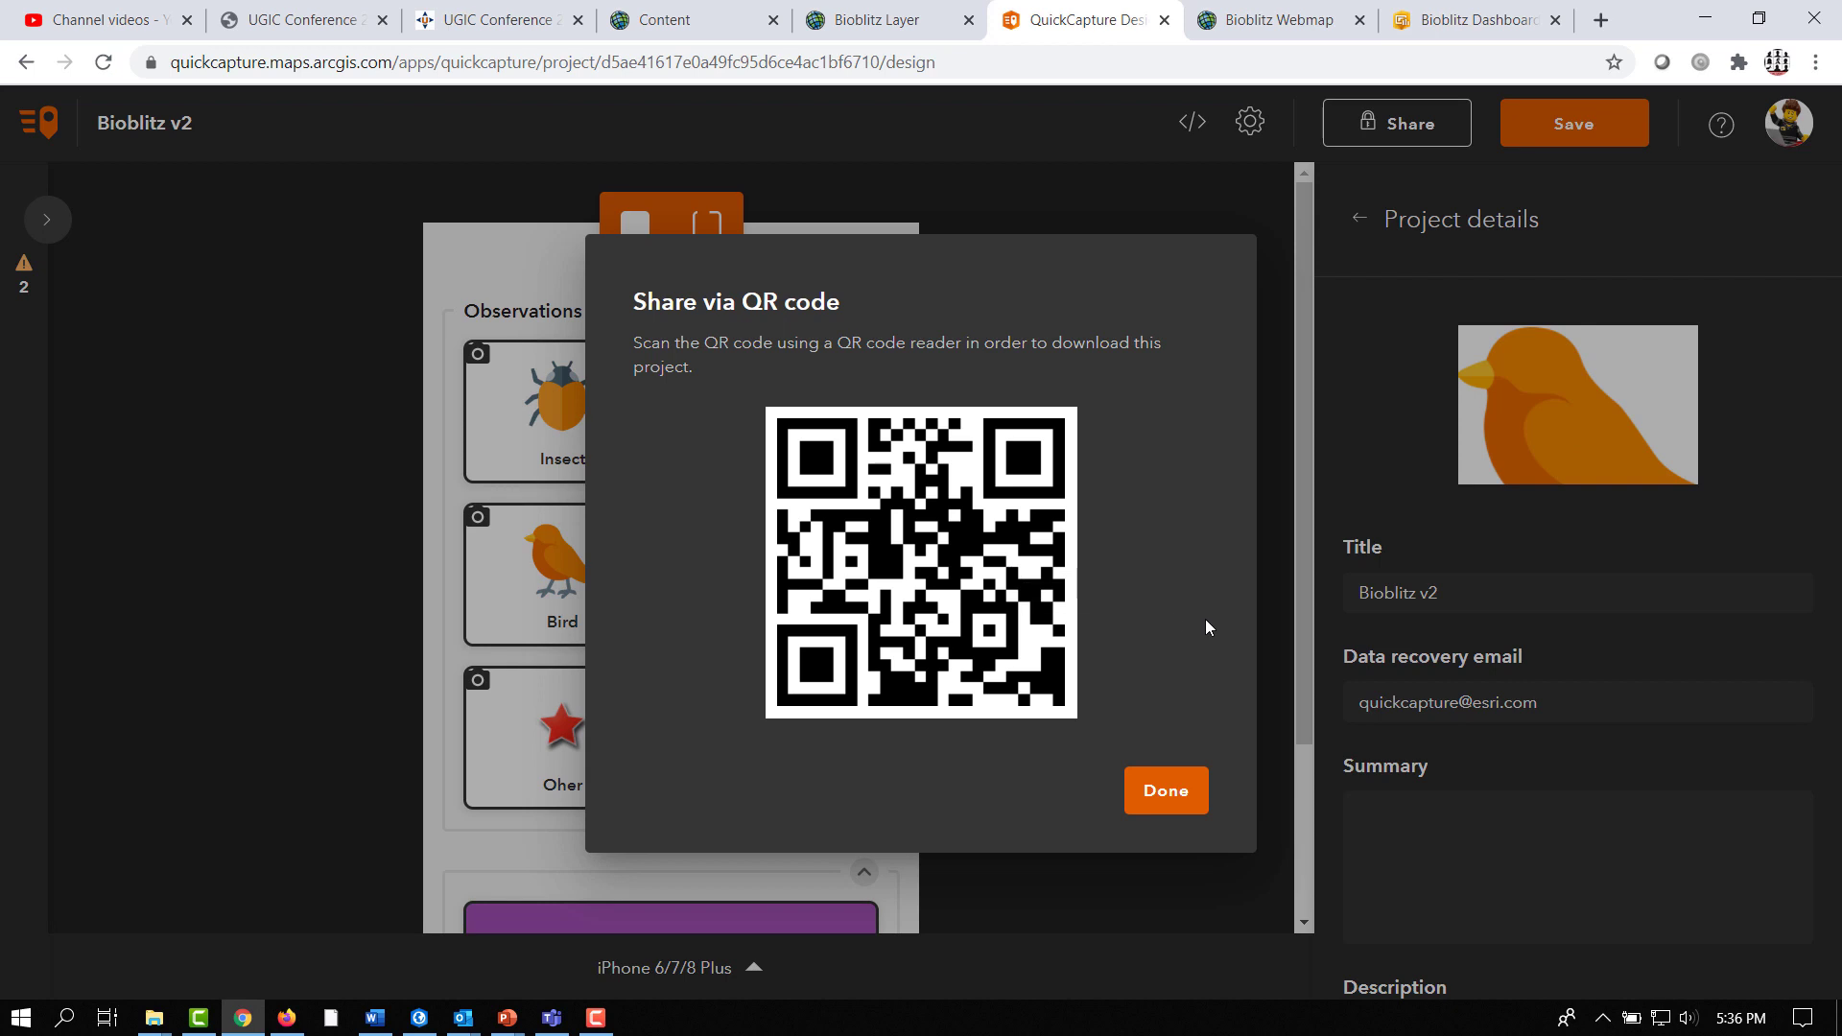
pyautogui.click(1168, 791)
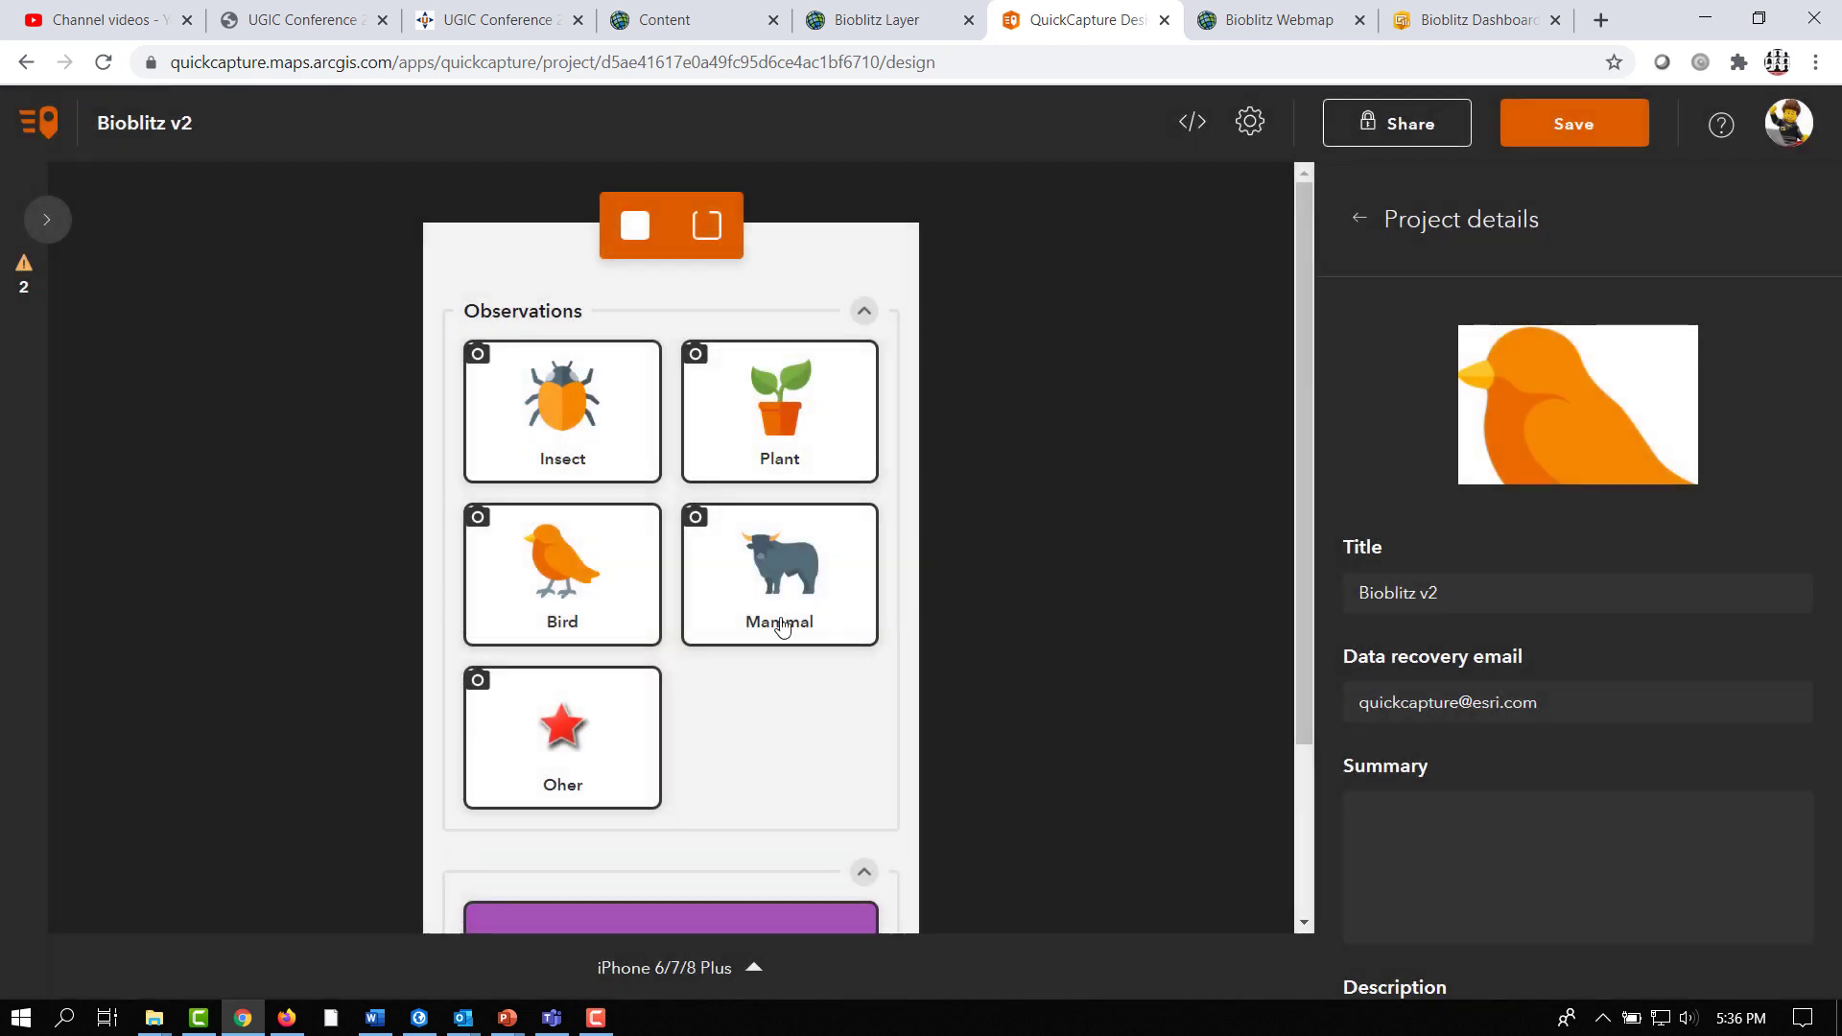
# - Reorder the Observations buttons to Mammal, Plant, Bird, Insect, Oher
pyautogui.moveTo(782, 625); pyautogui.dragTo(690, 537)
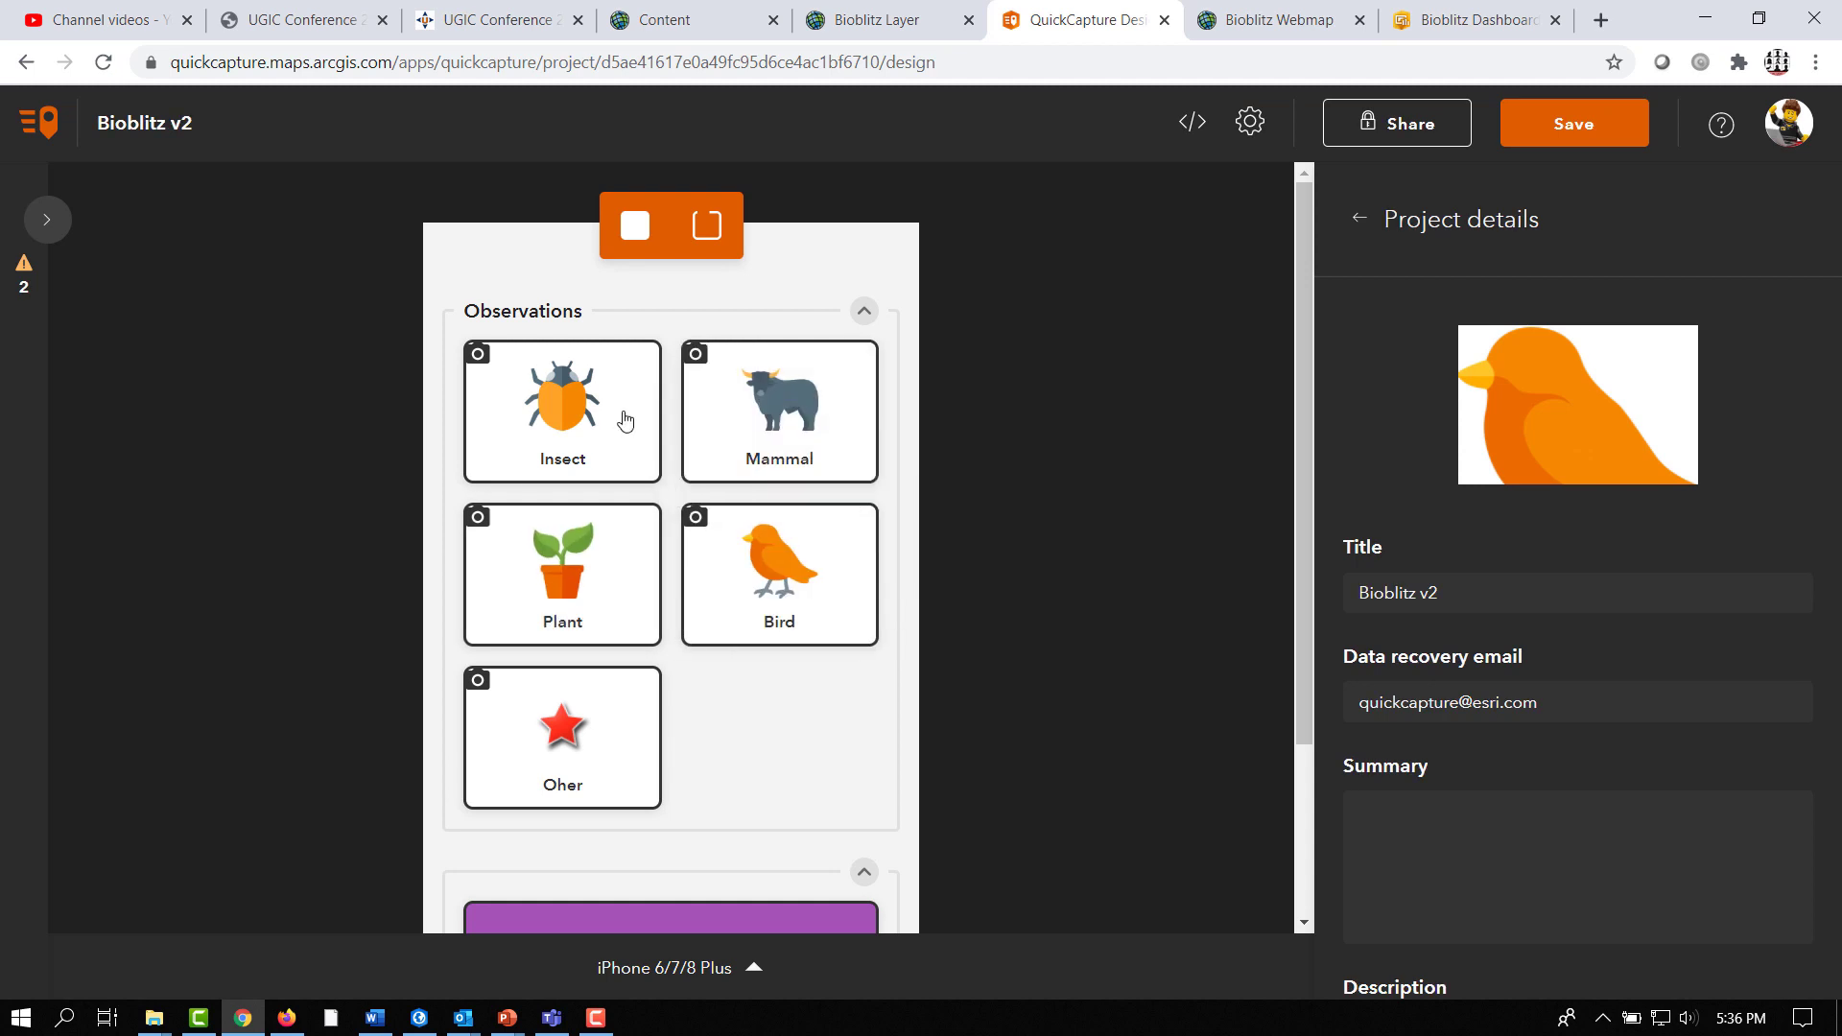
pyautogui.moveTo(624, 419); pyautogui.dragTo(774, 544)
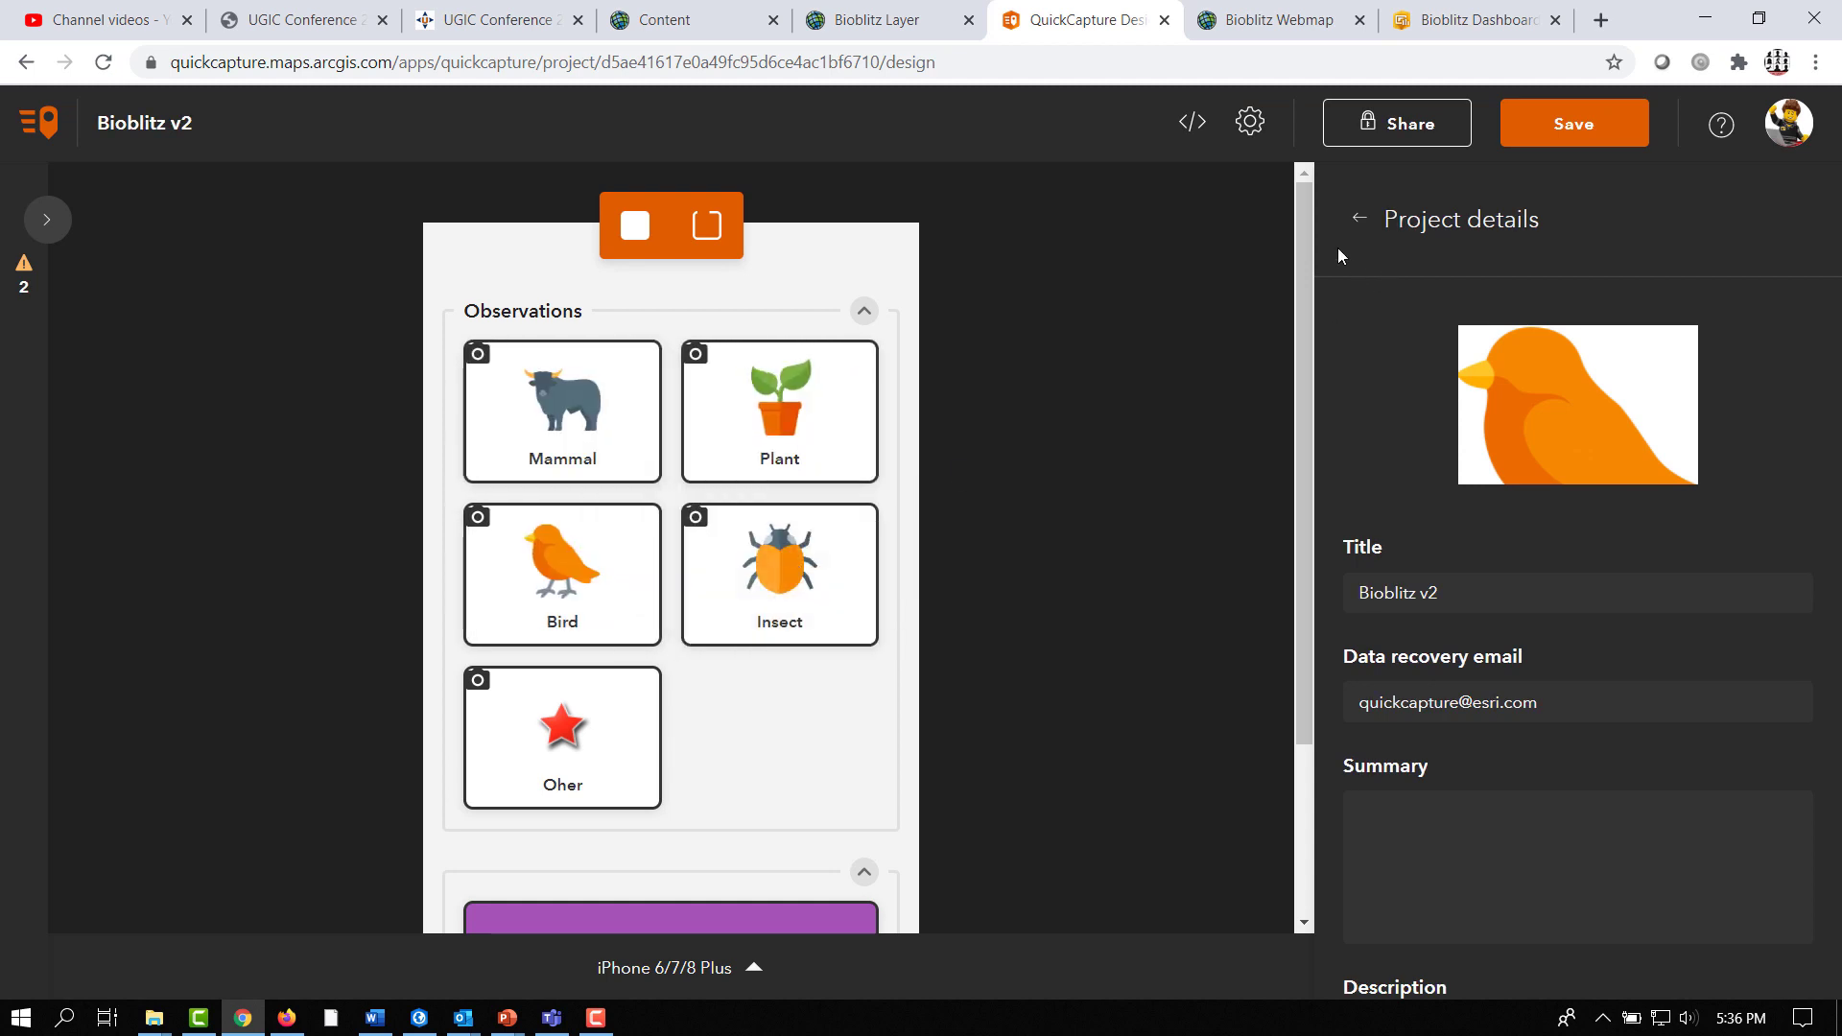
# - Choose QuickCapture Demo Group as the group to share the project with and display the sharing QR code
pyautogui.click(1423, 144)
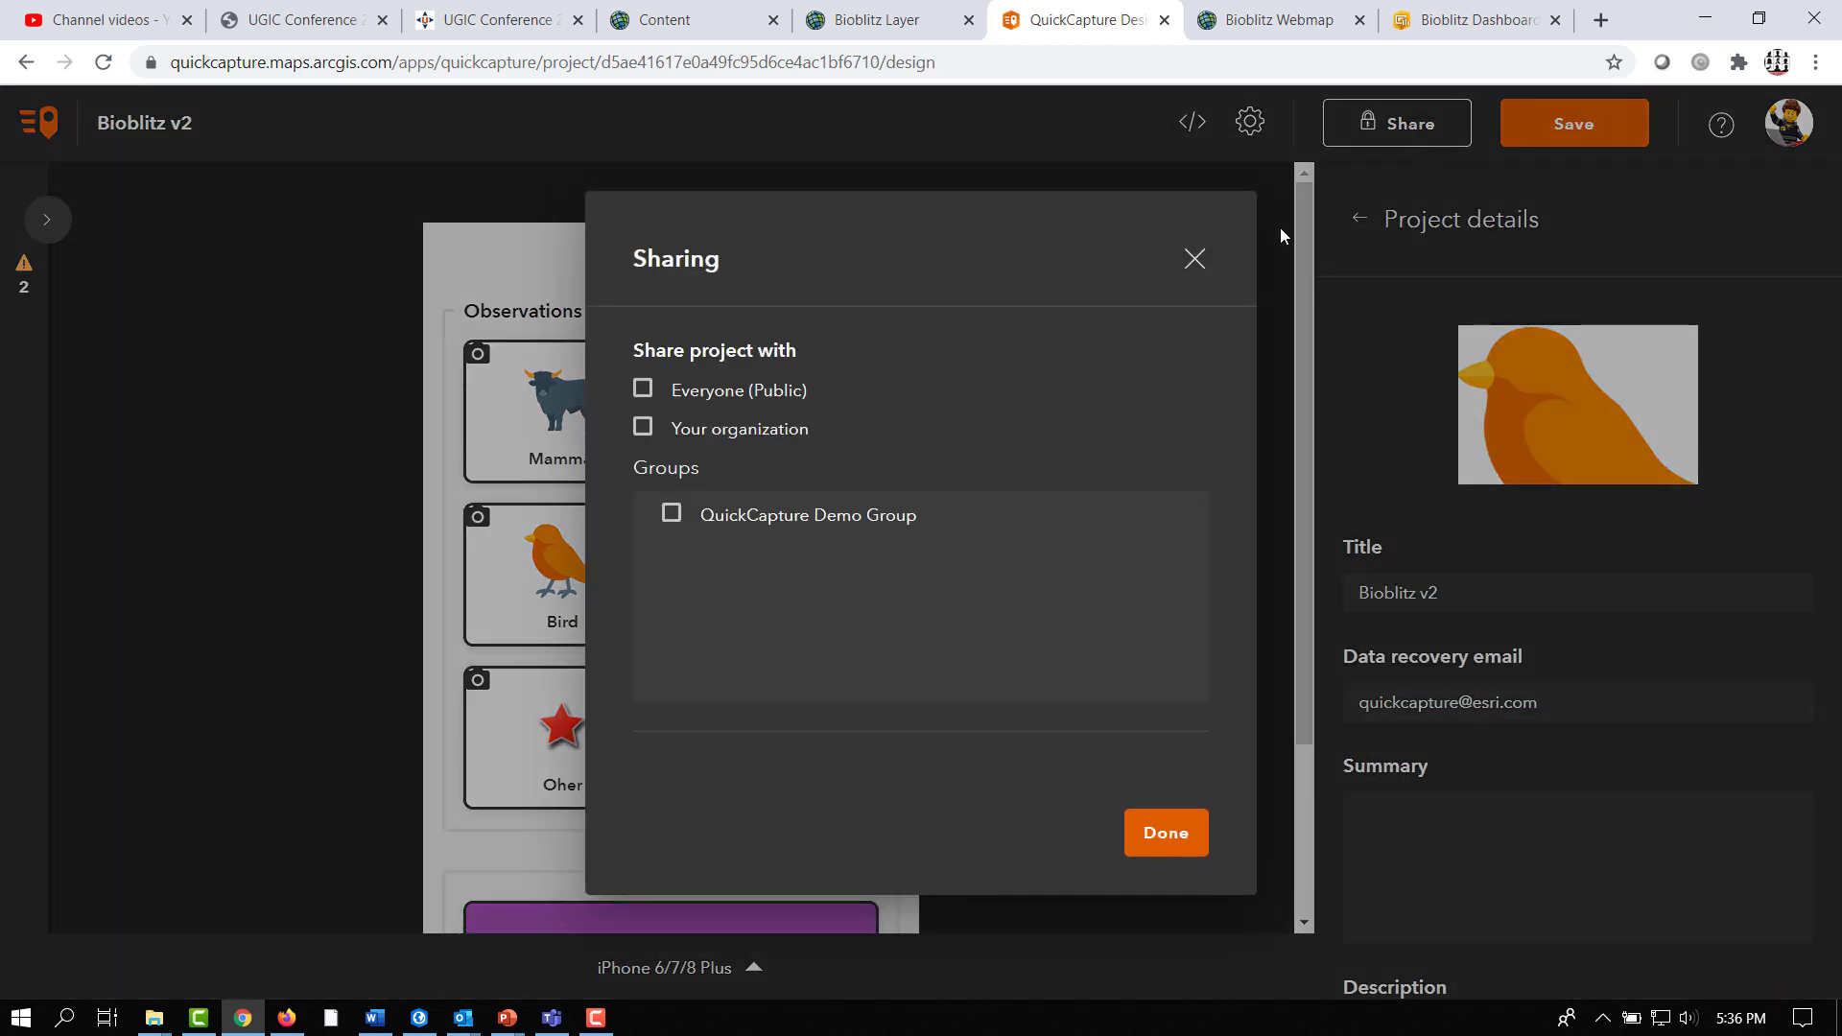
pyautogui.click(669, 518)
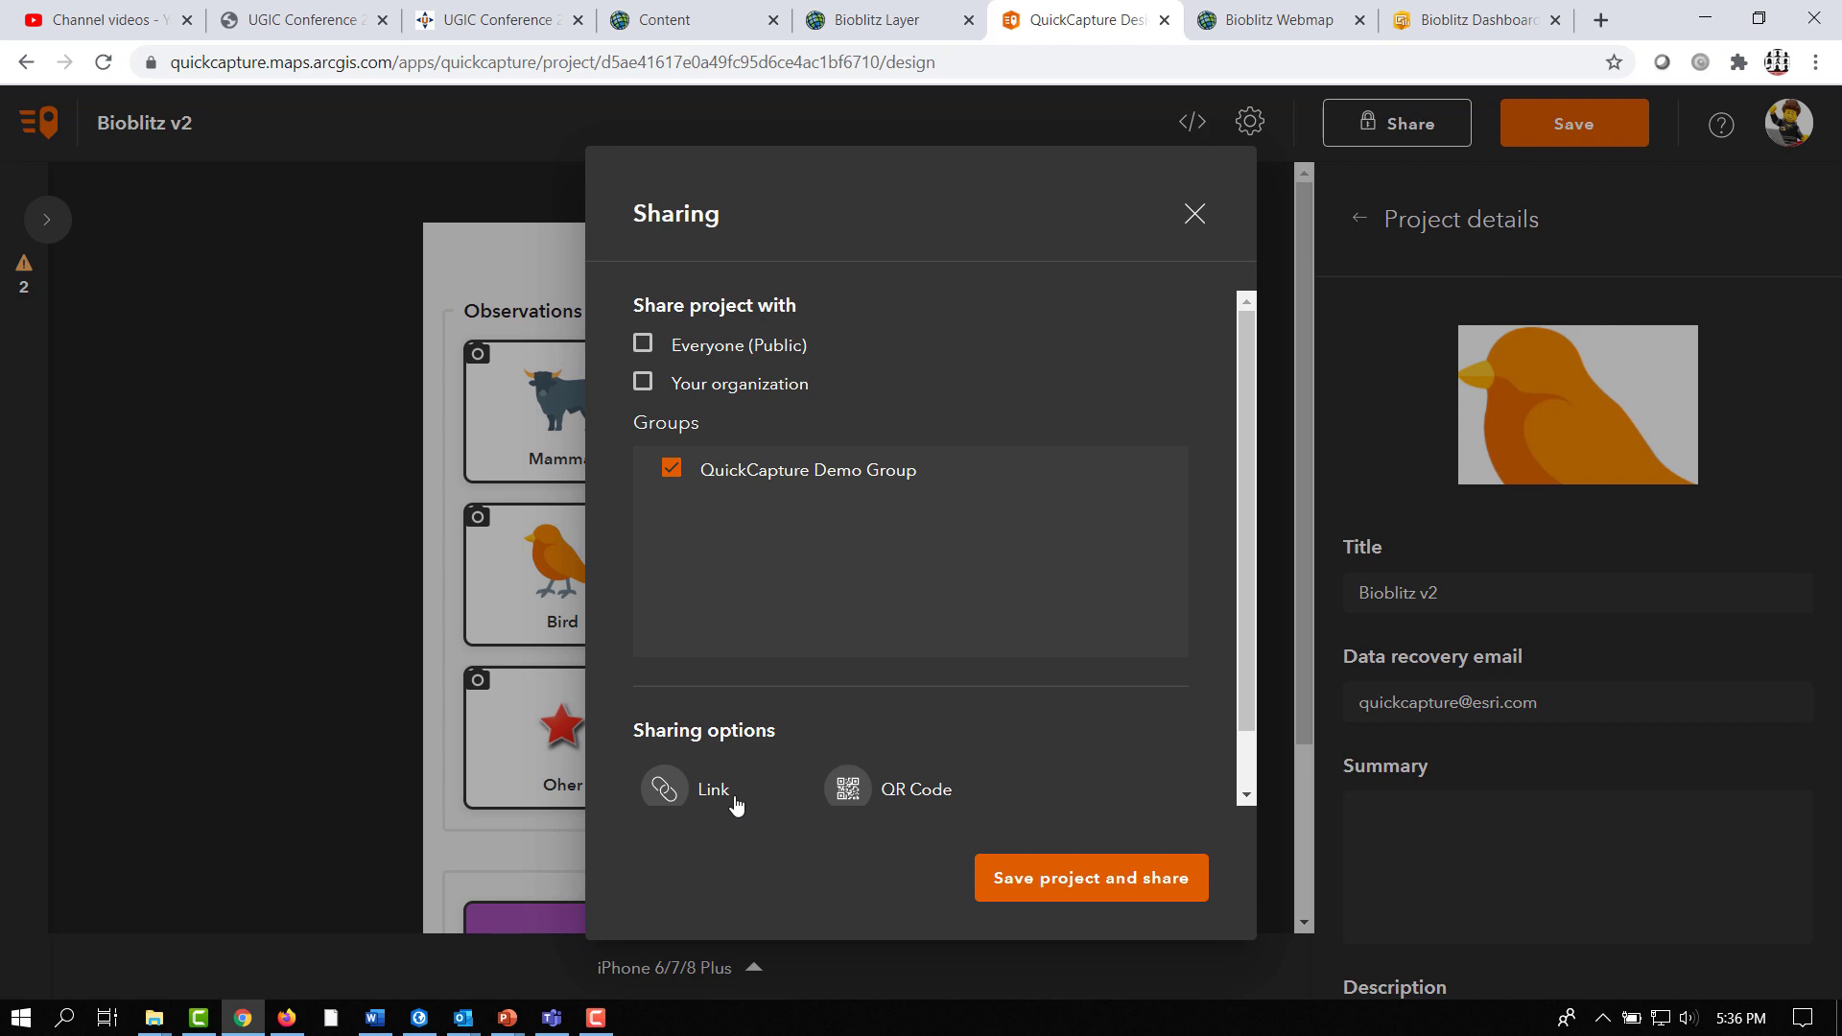
pyautogui.click(850, 791)
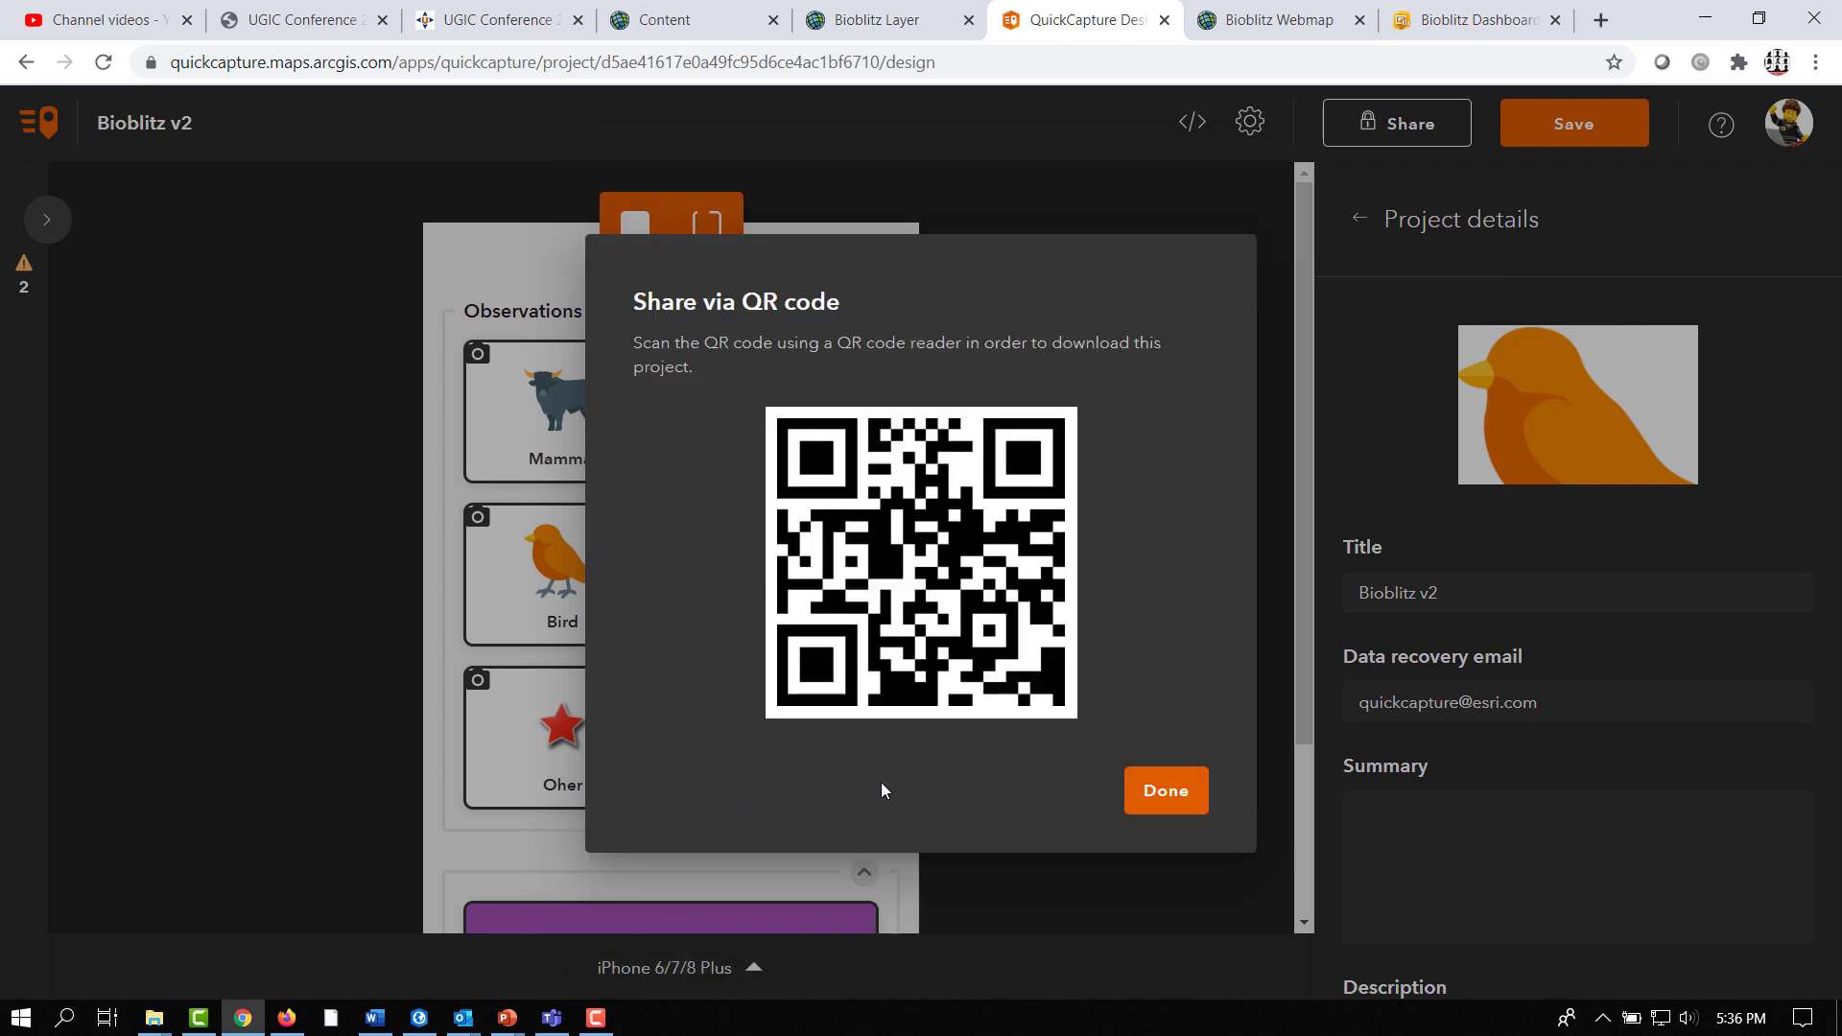